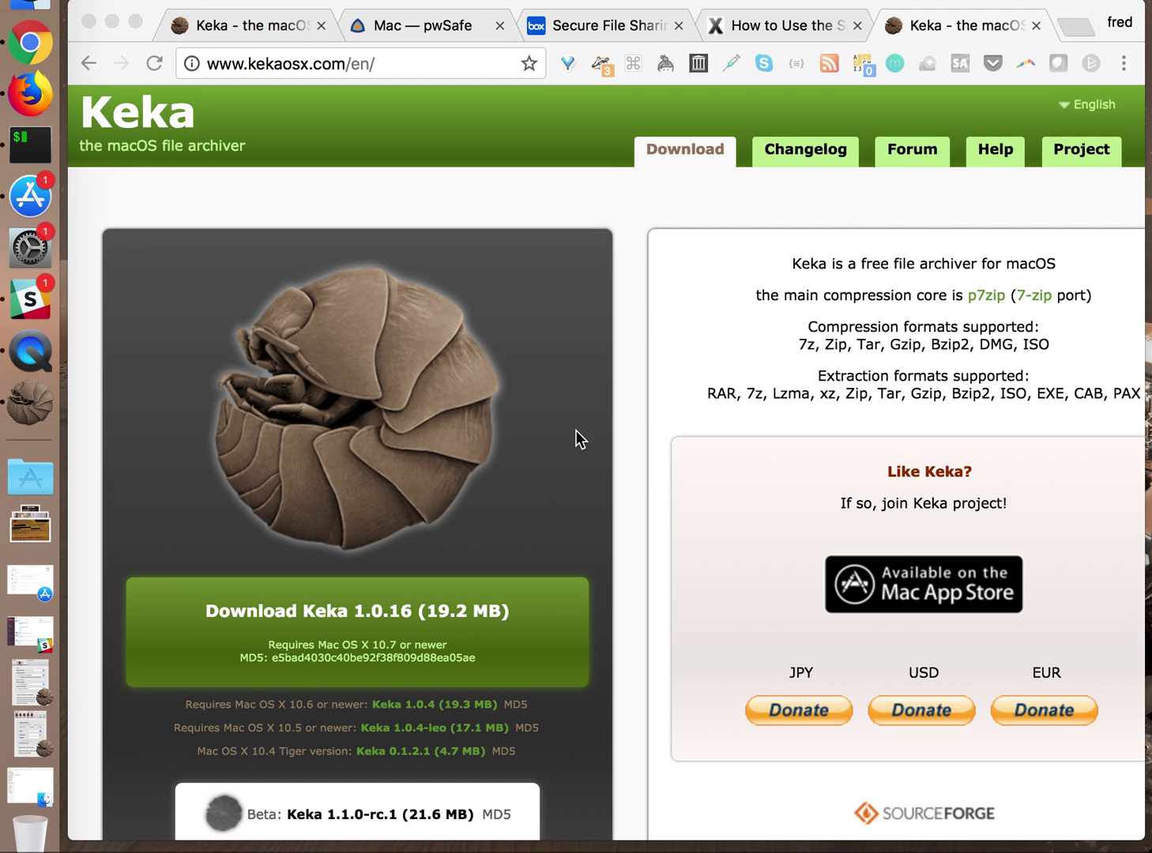
Bring Chrome forward on the kekaosx.com download page offering Keka 1.0.16 (19.2 MB)
click(309, 66)
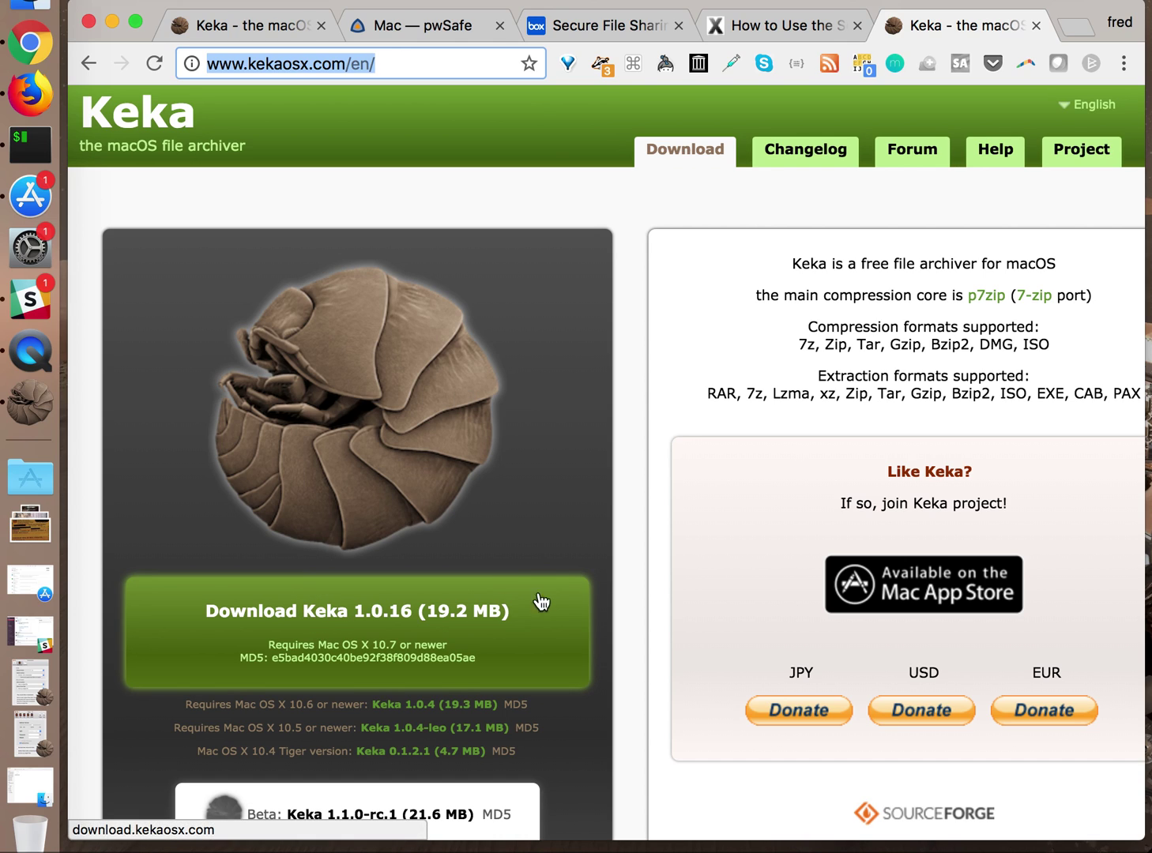
Launch Keka and confirm 7z as the default archive format in its Compression preferences
click(30, 403)
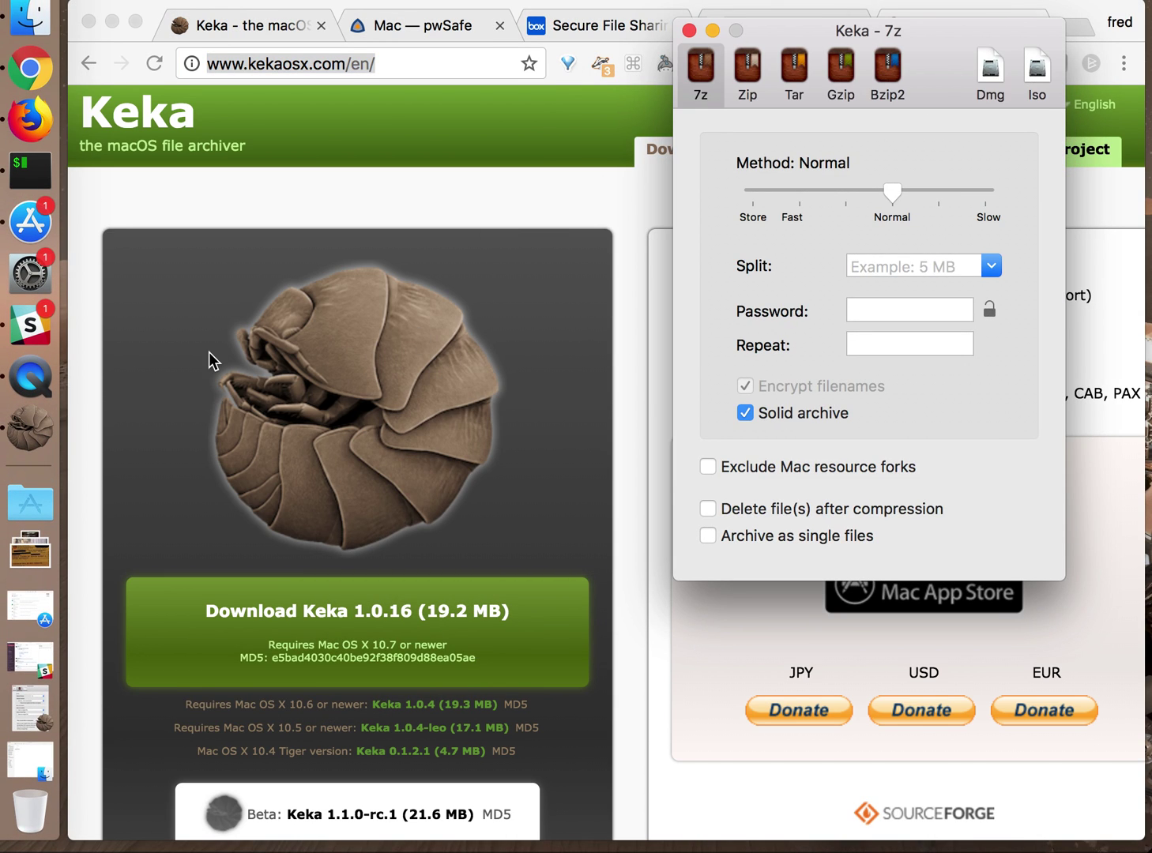
right_click(35, 418)
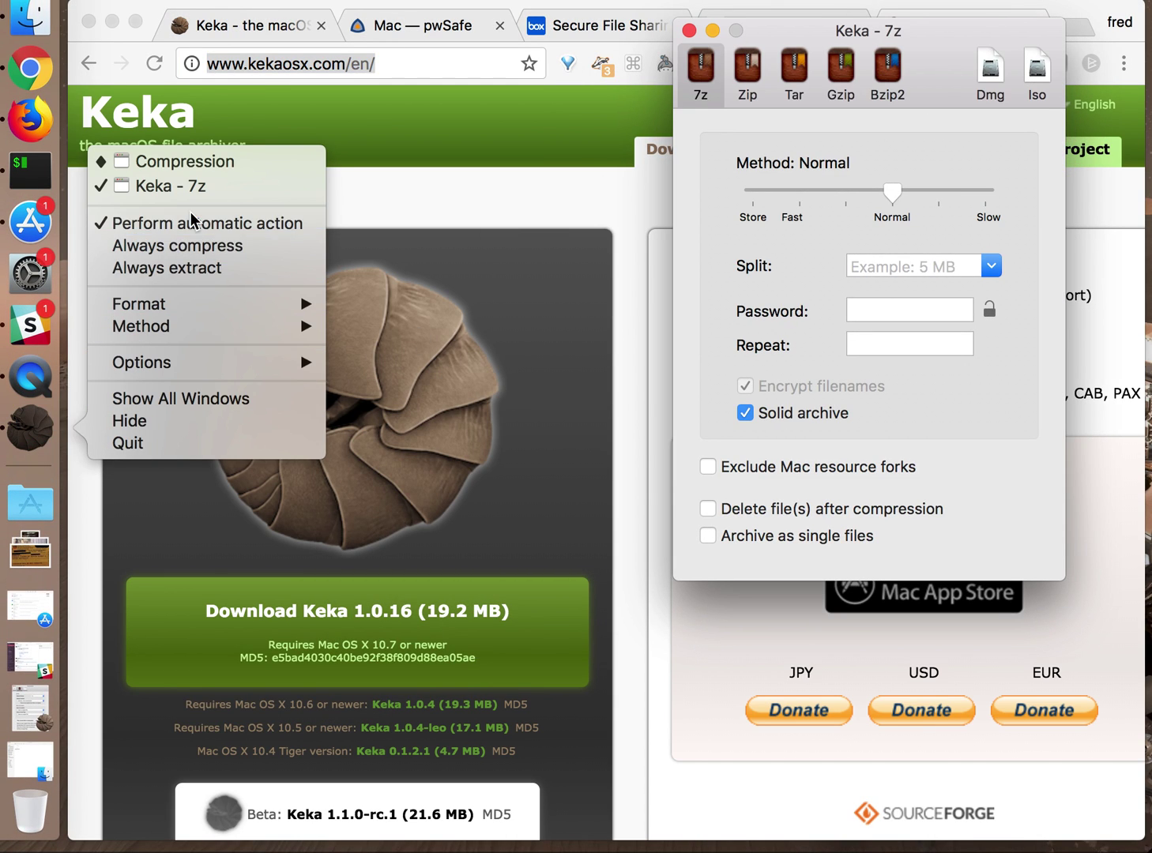
click(186, 162)
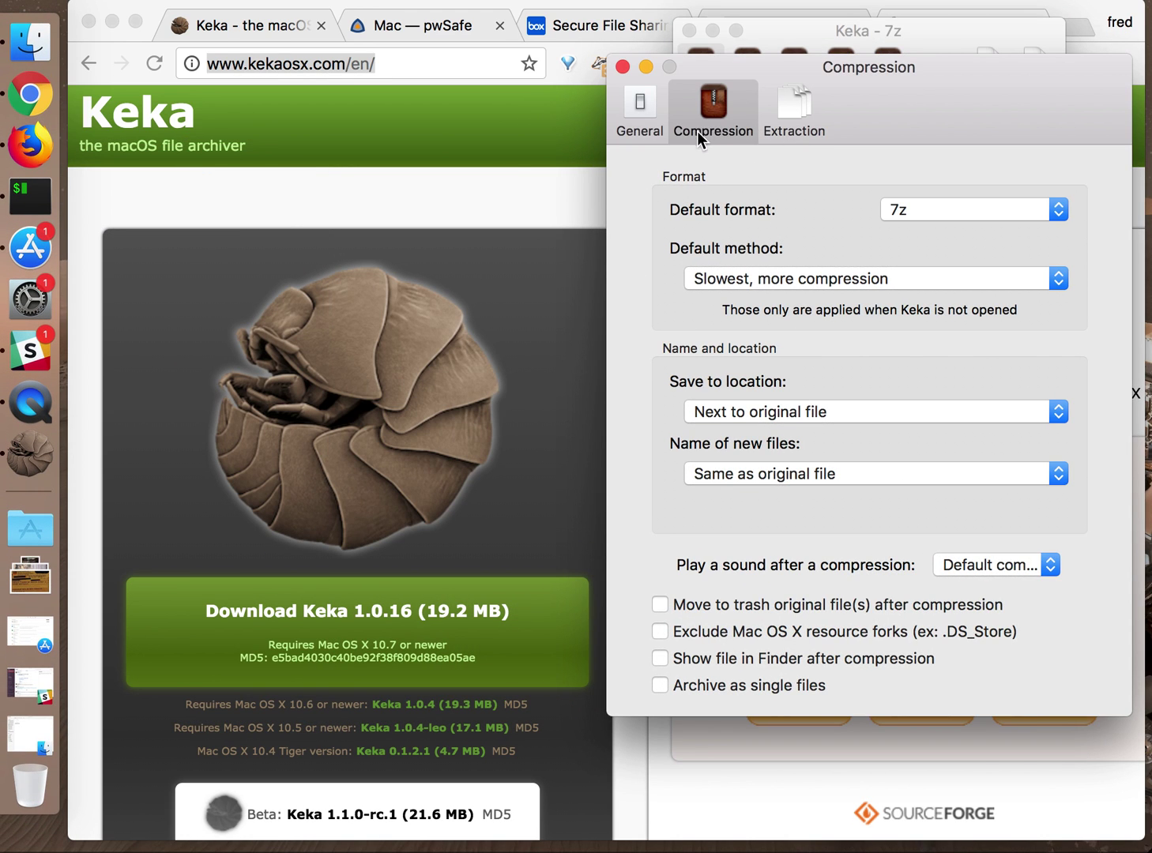
click(935, 212)
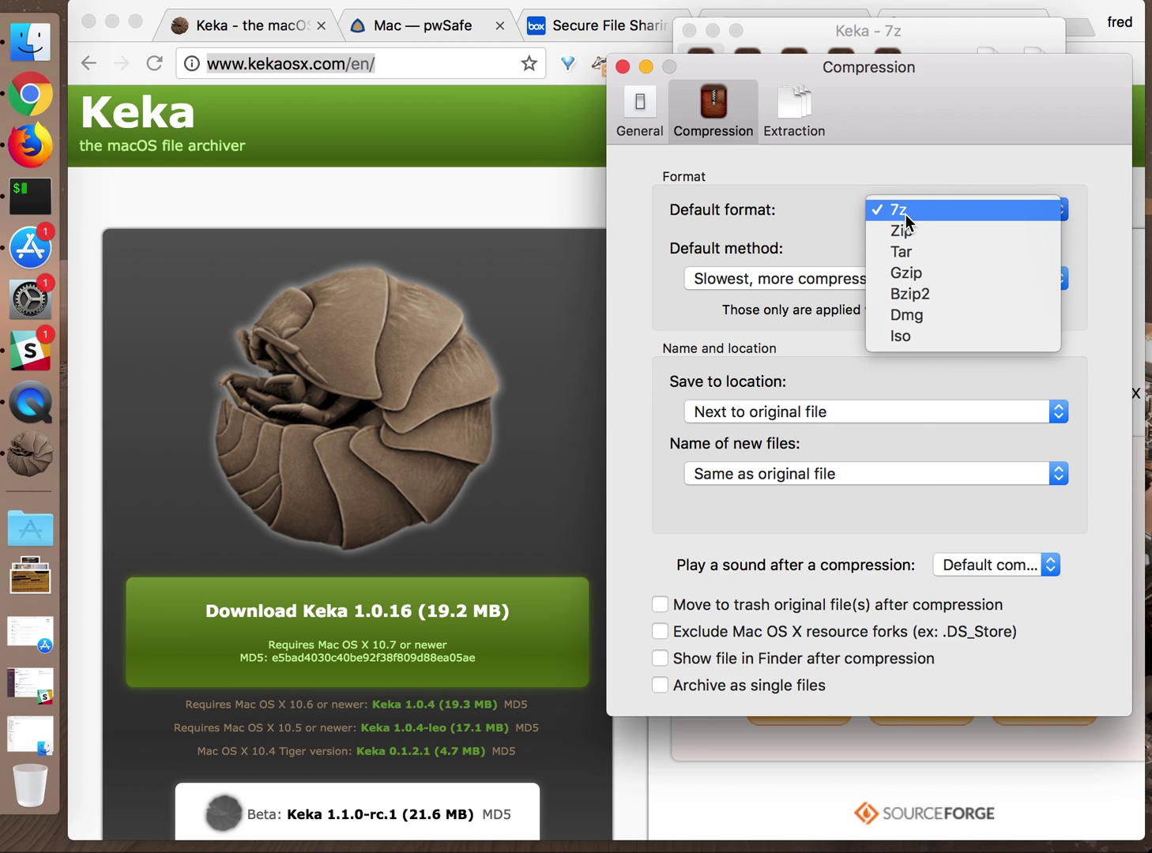
click(763, 216)
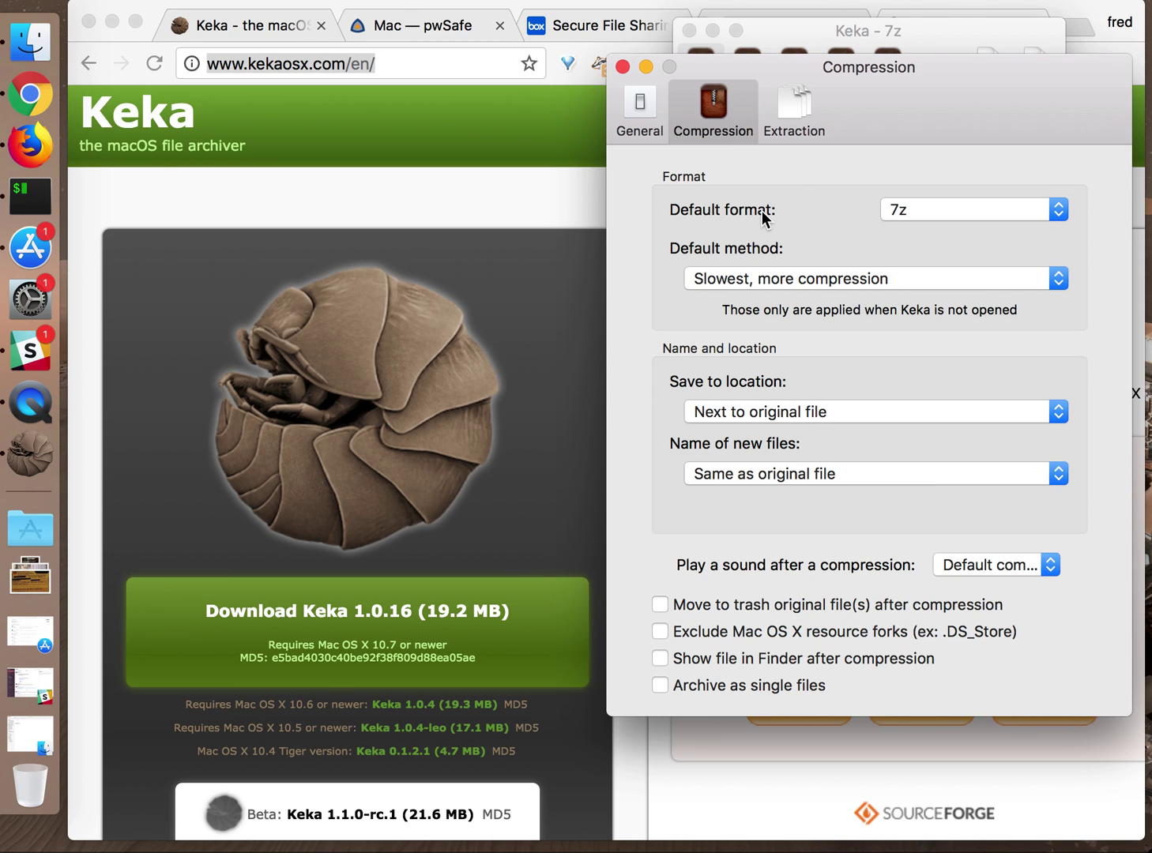
Keep 'Slowest, more compression' as the default method, then close preferences and minimize Keka
click(864, 280)
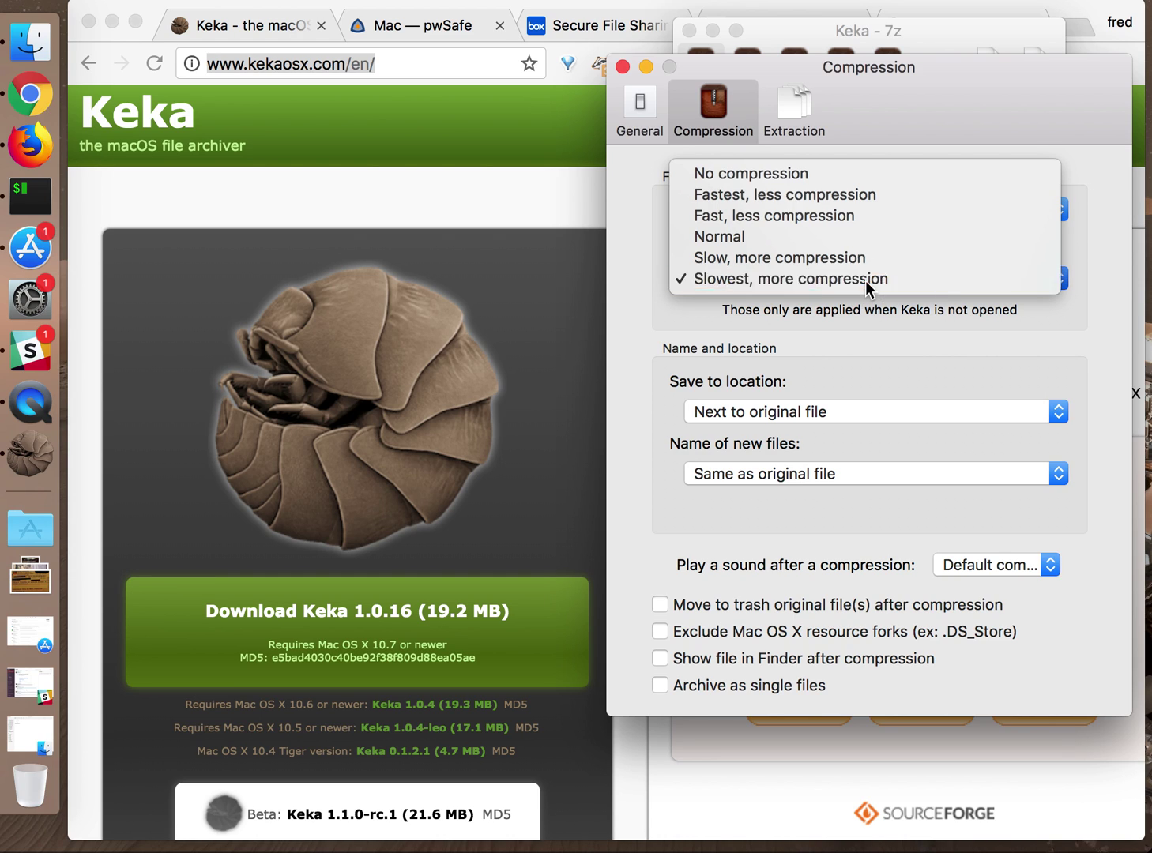
click(865, 282)
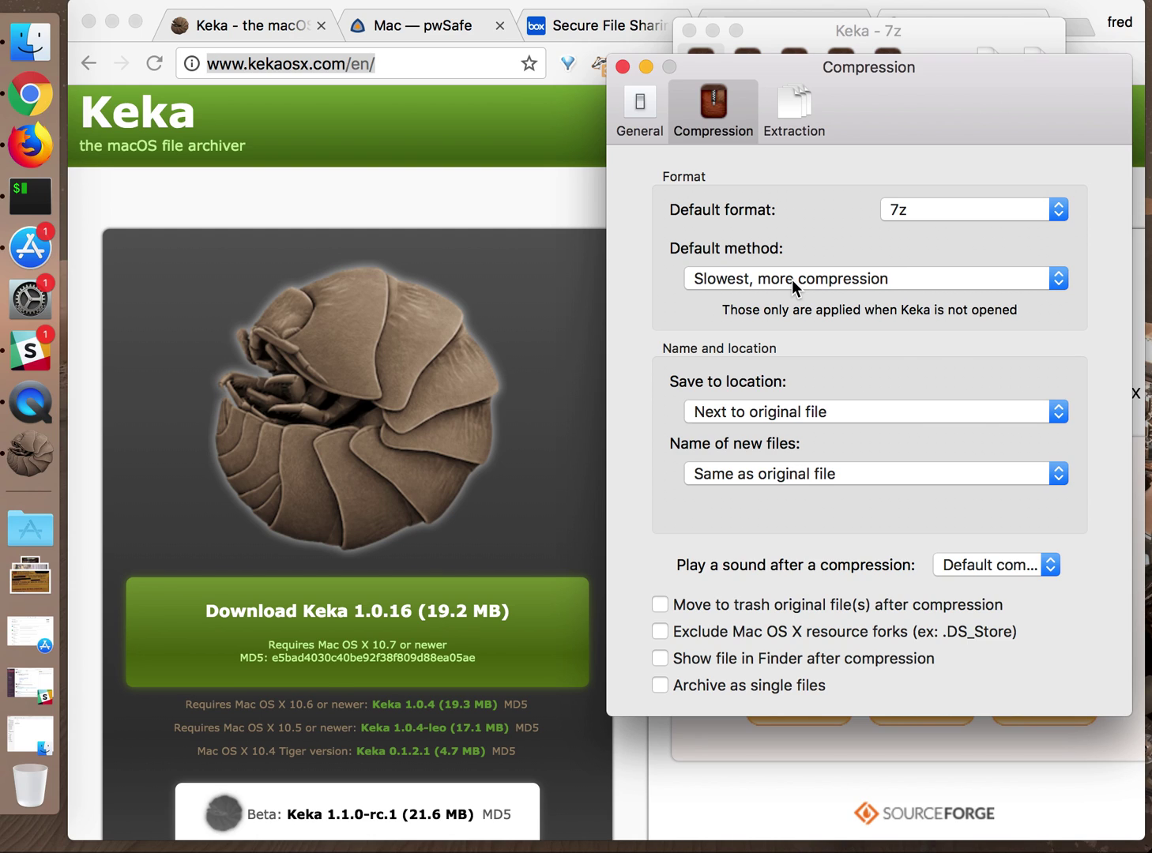
click(624, 67)
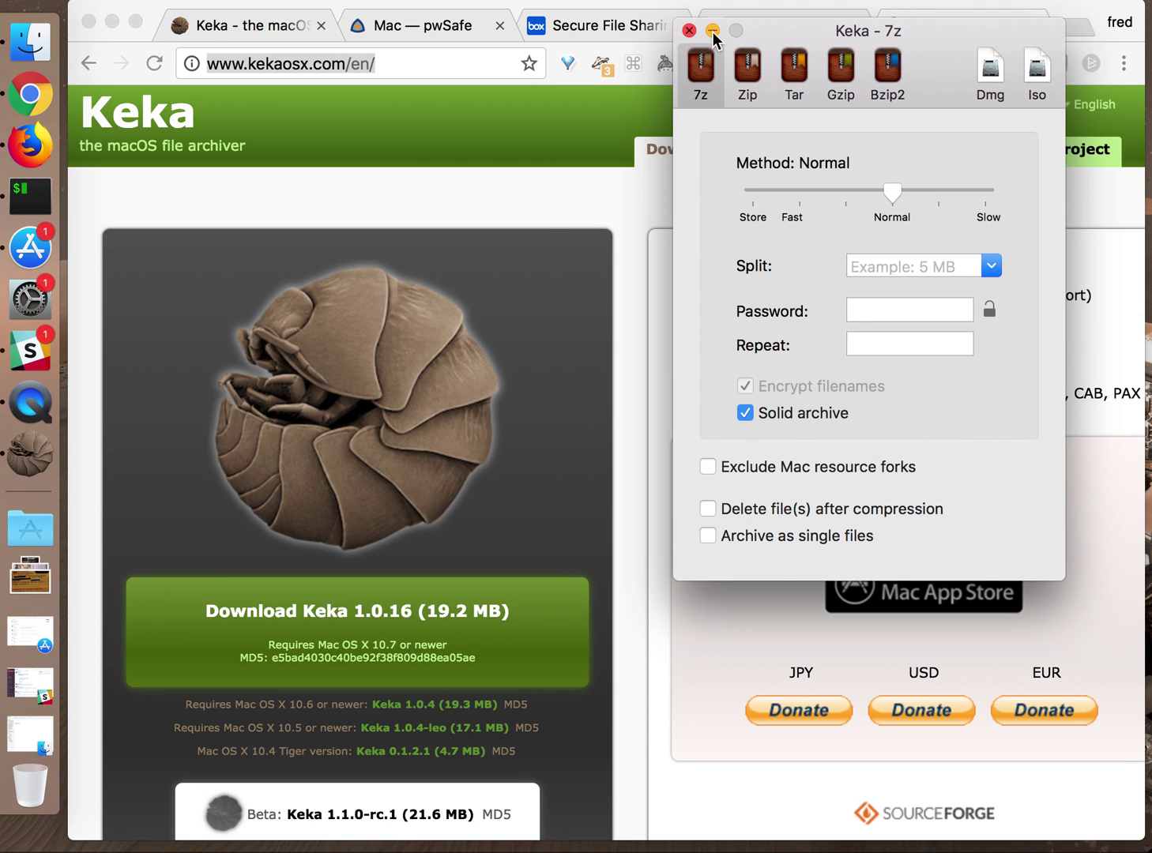
click(712, 31)
Drop plaintext_file.txt from the zipdemo folder onto Keka to create plaintext_file.txt.7z
click(30, 17)
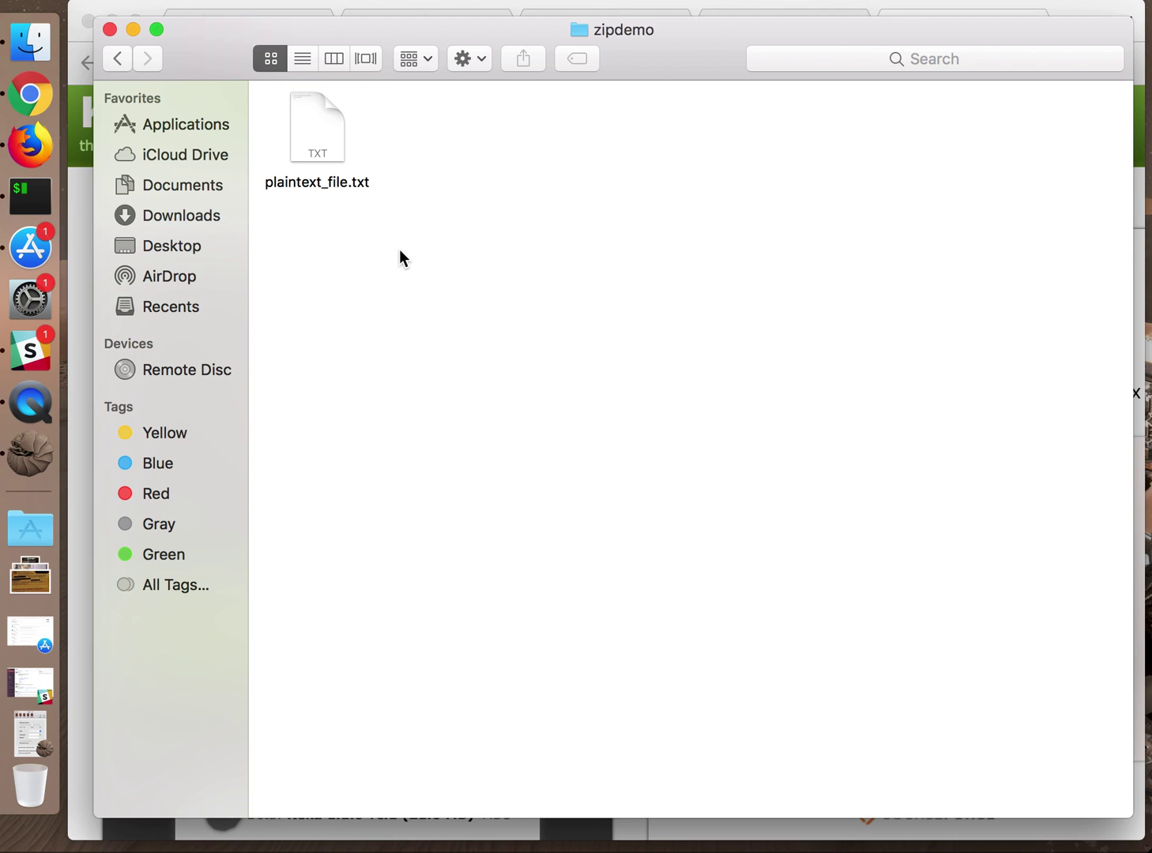
click(320, 135)
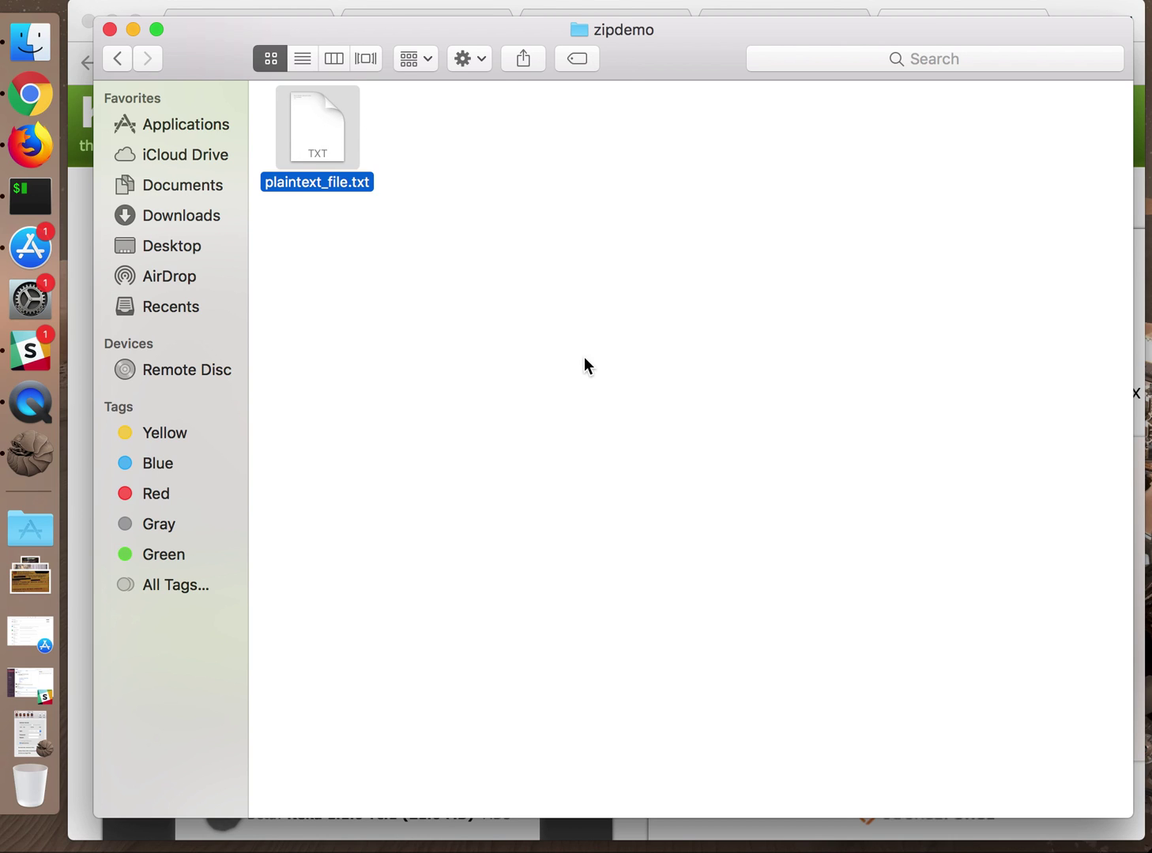
drag(314, 132, 47, 466)
drag(321, 144, 240, 290)
drag(327, 139, 42, 462)
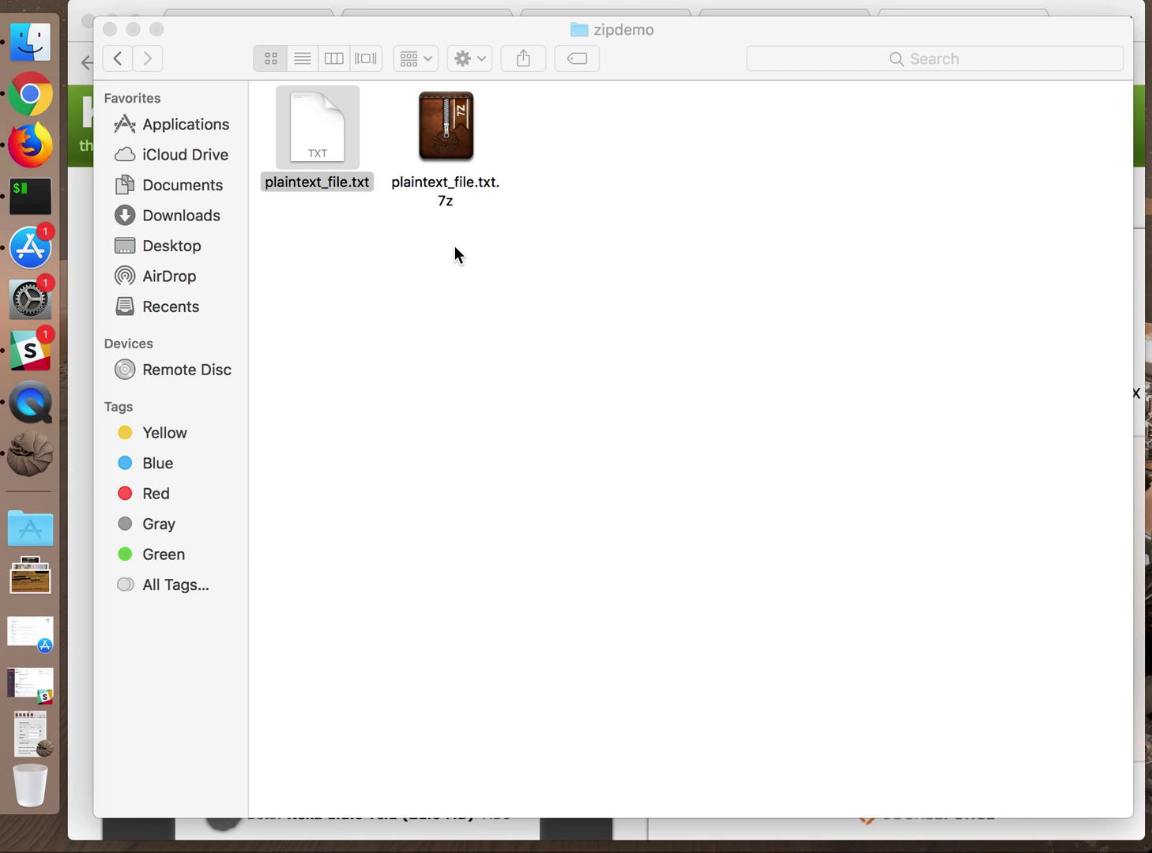
Move the unprotected plaintext_file.txt.7z to the Trash
click(452, 118)
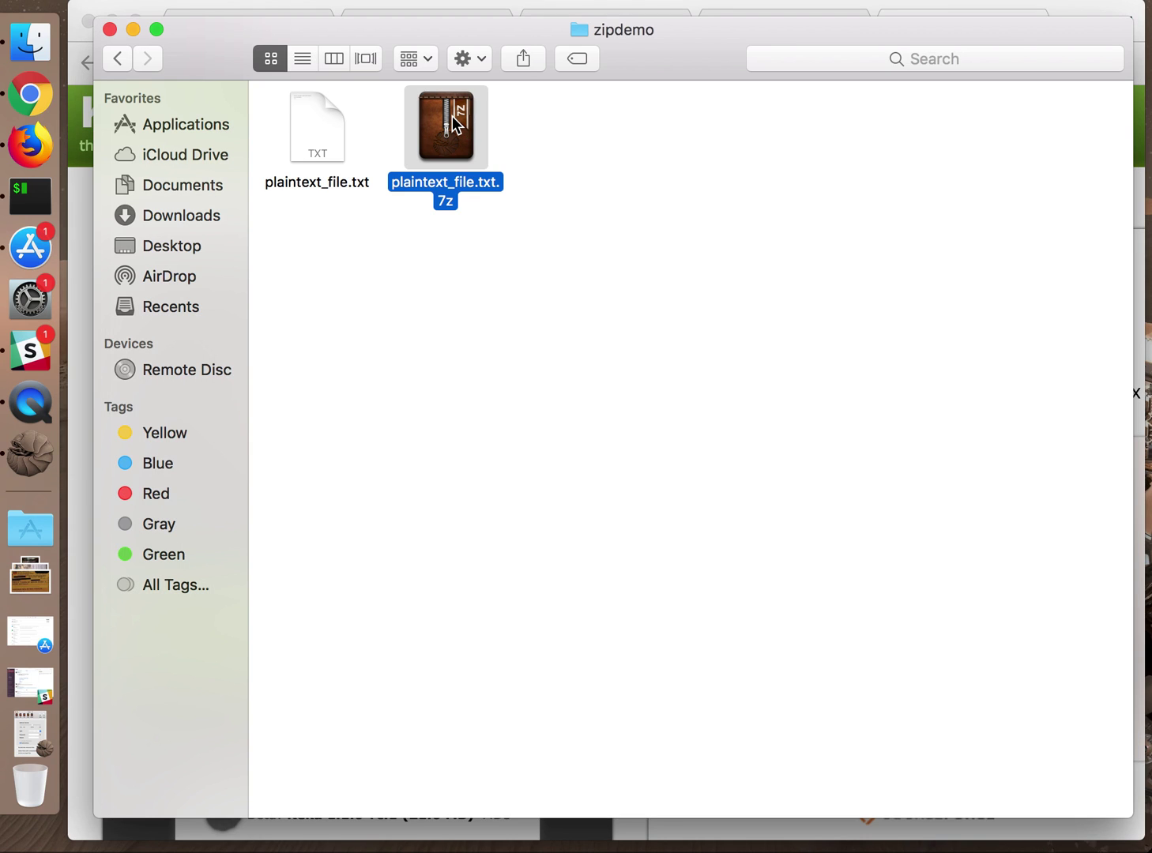
right_click(452, 116)
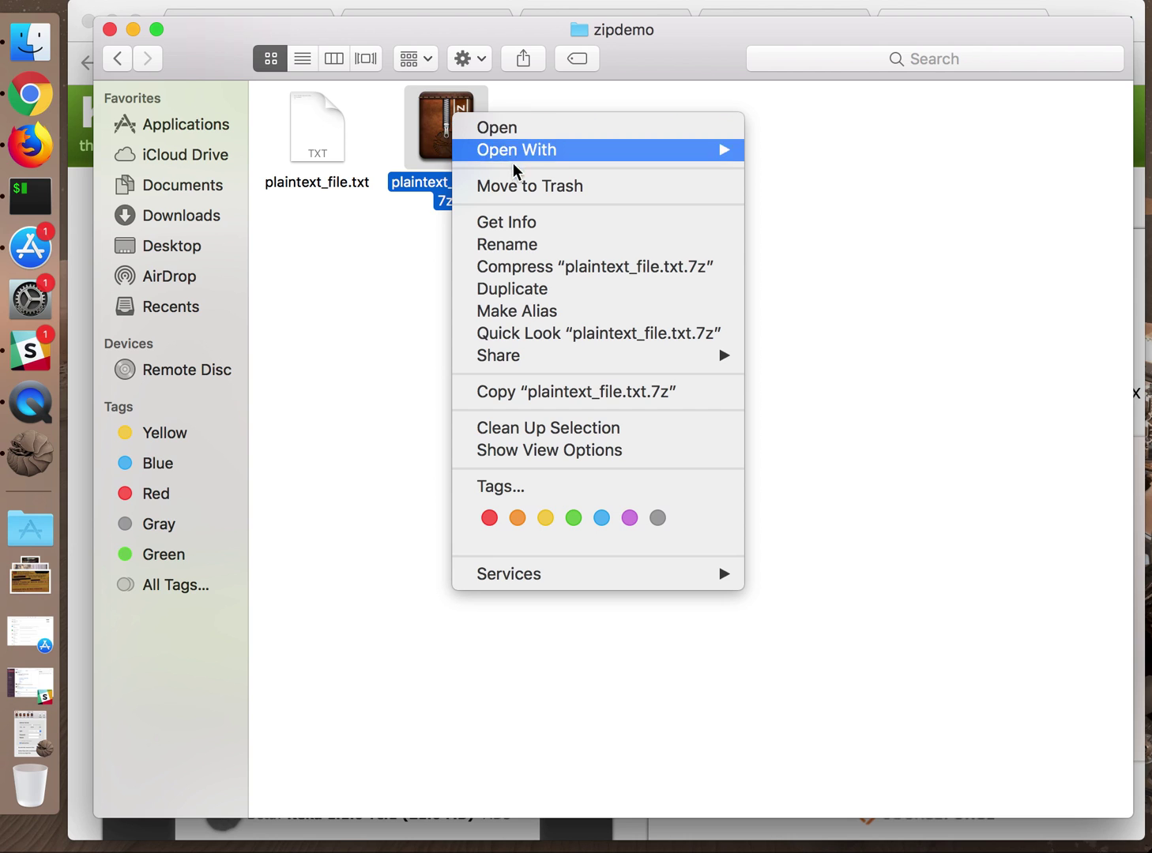
click(508, 186)
Enter and repeat an archive password in Keka's 7z settings, then return to Finder
click(29, 453)
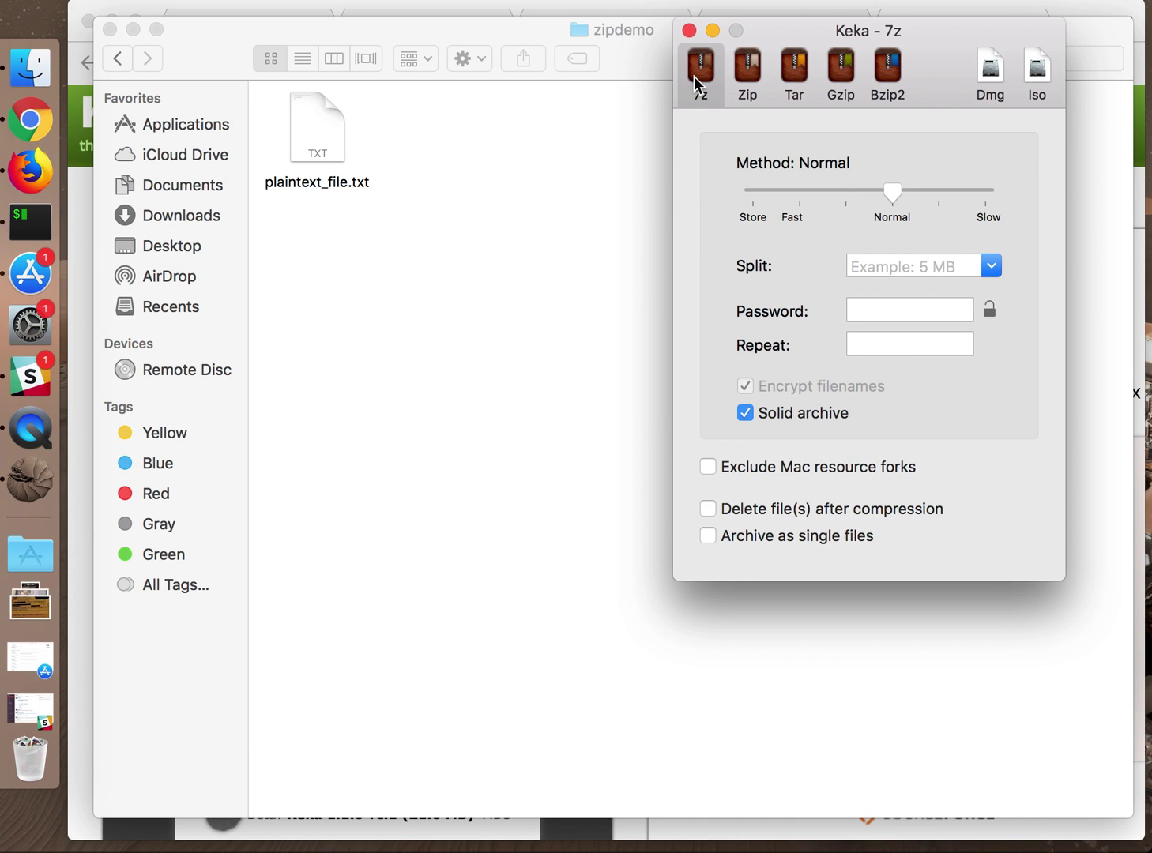
click(857, 310)
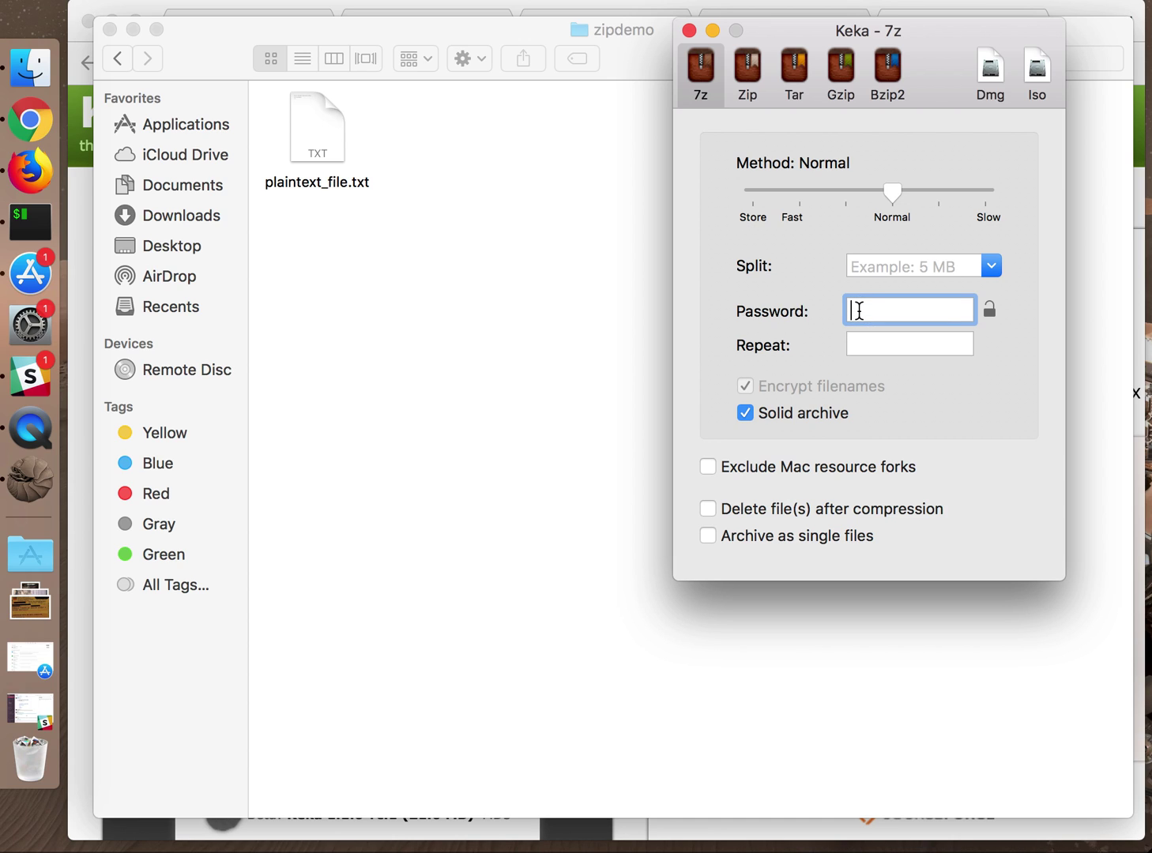
text(••••)
key(BackSpace)
key(BackSpace)
key(BackSpace)
key(BackSpace)
text(••••••)
click(885, 349)
text(••••••)
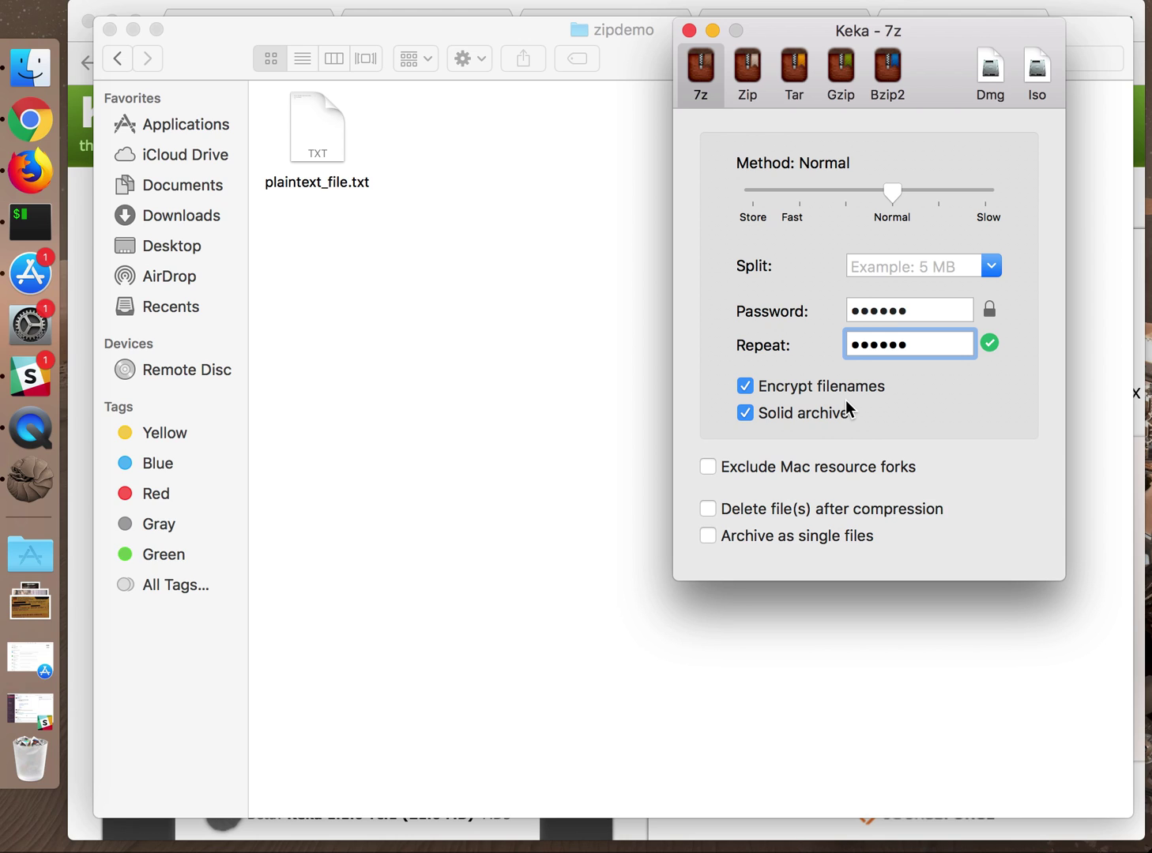
click(594, 328)
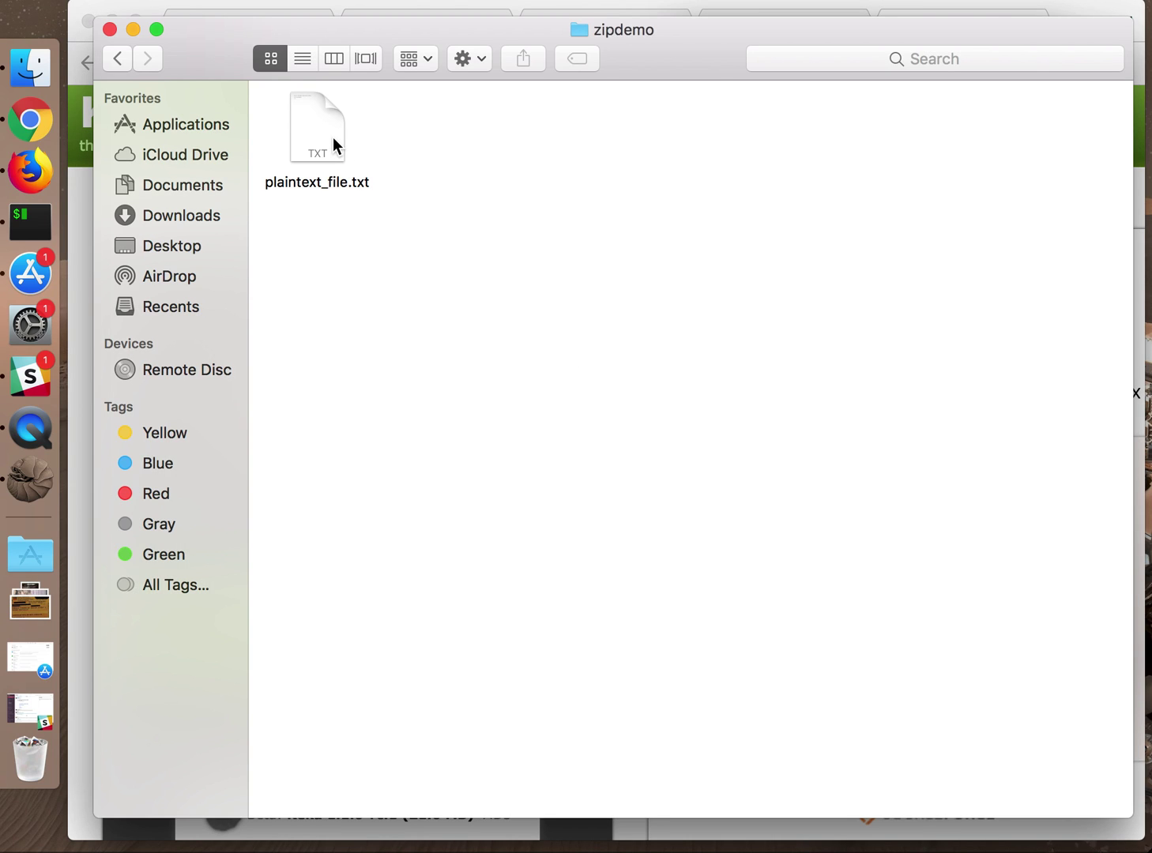
Compress plaintext_file.txt into a protected 7z, then extract it by entering its password
drag(333, 145, 48, 486)
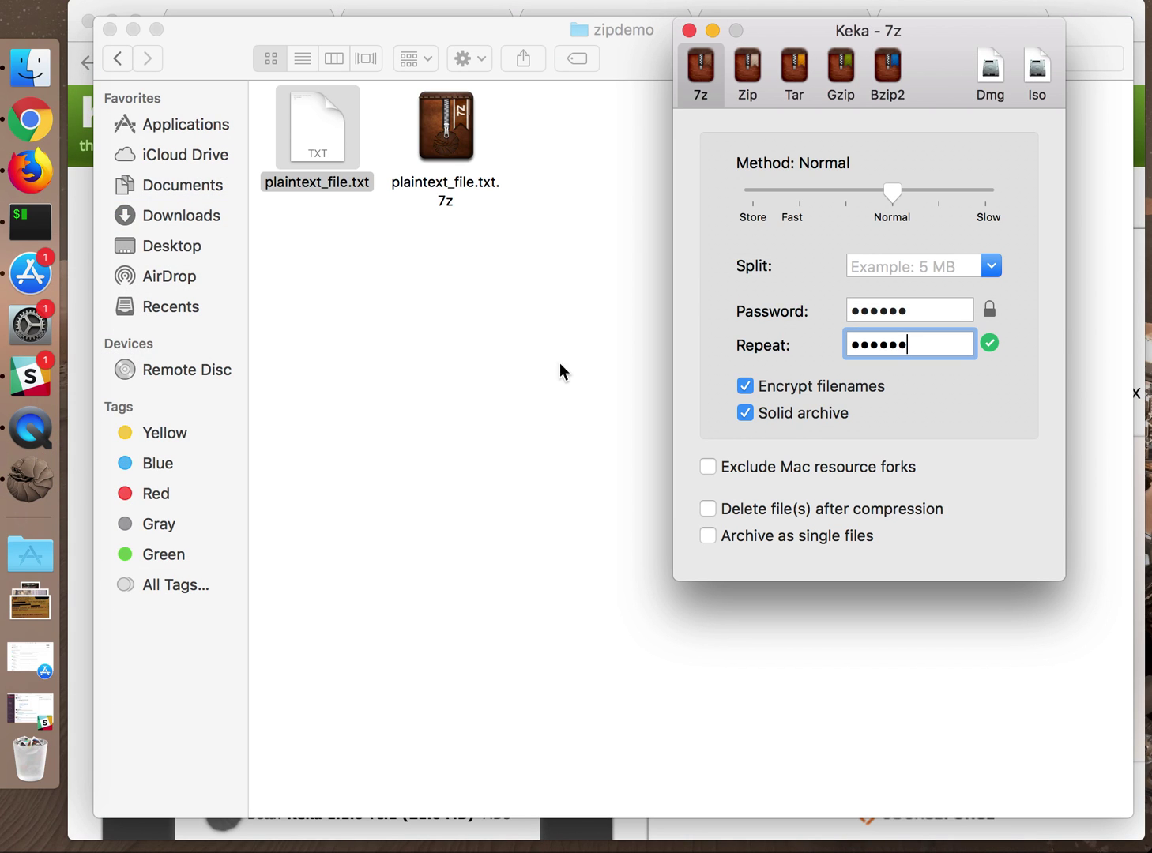
click(572, 343)
double_click(462, 139)
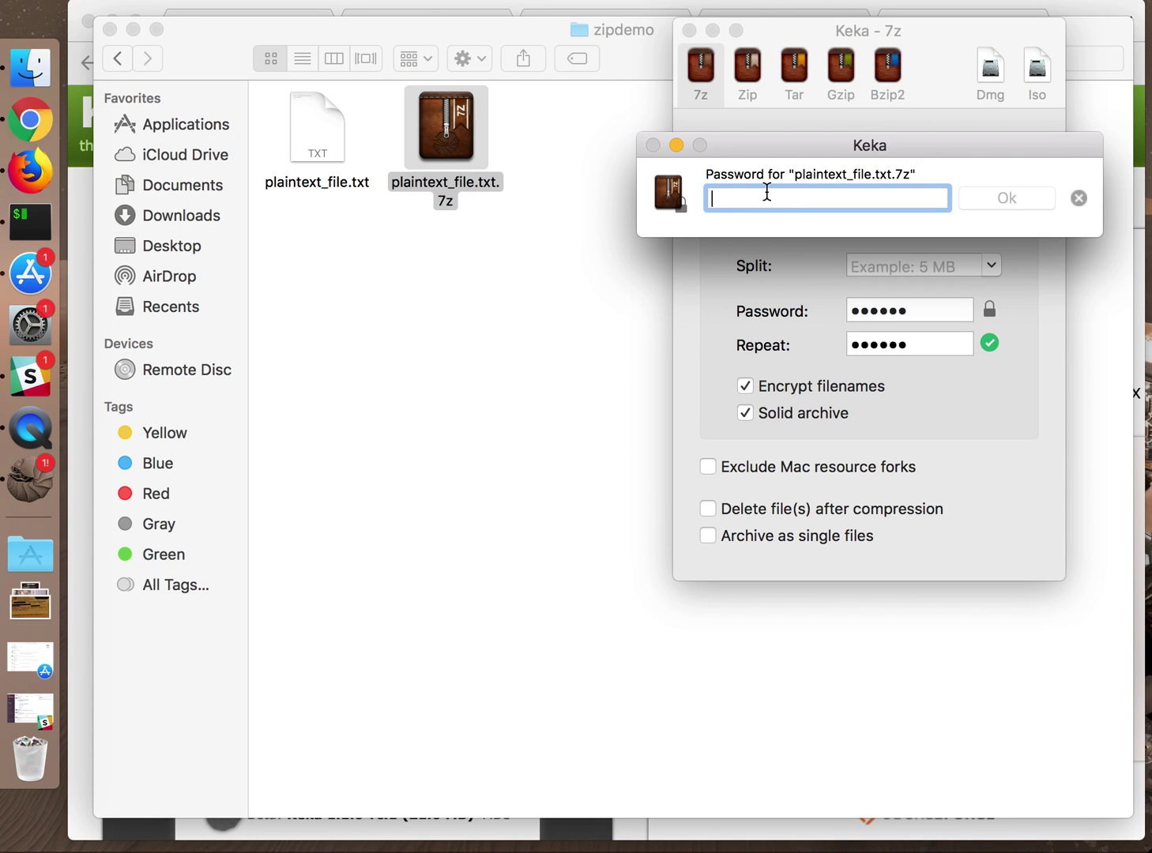
text(123456)
key(Return)
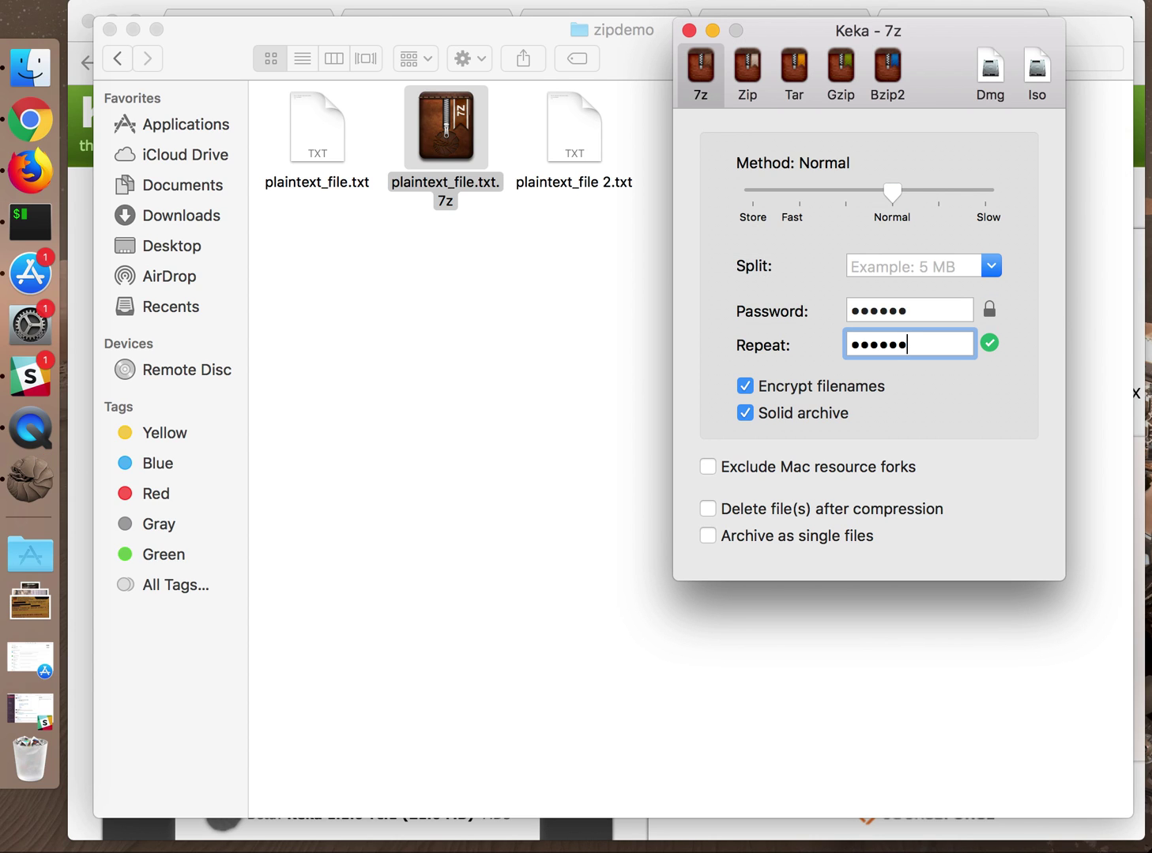
click(563, 288)
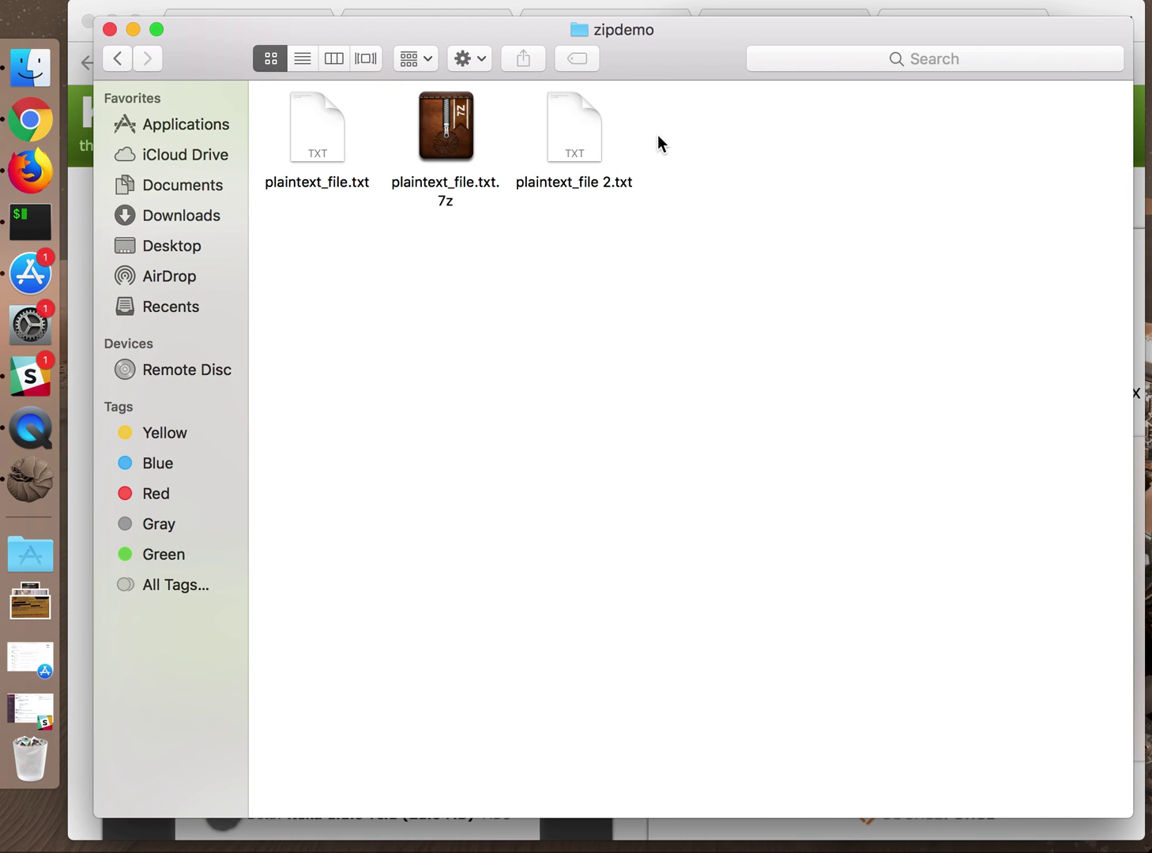
Open plaintext_file.txt and plaintext_file 2.txt in TextEdit to compare their text, closing each
double_click(343, 140)
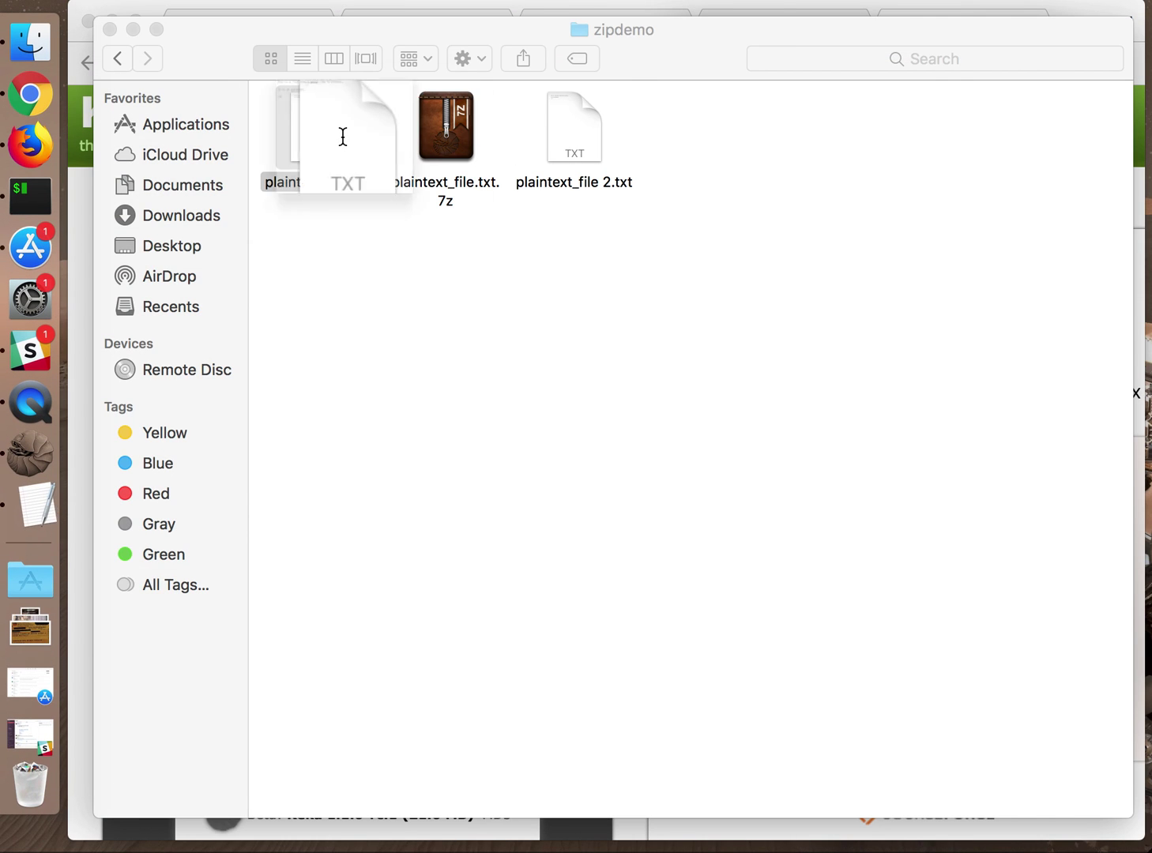
drag(639, 0, 630, 85)
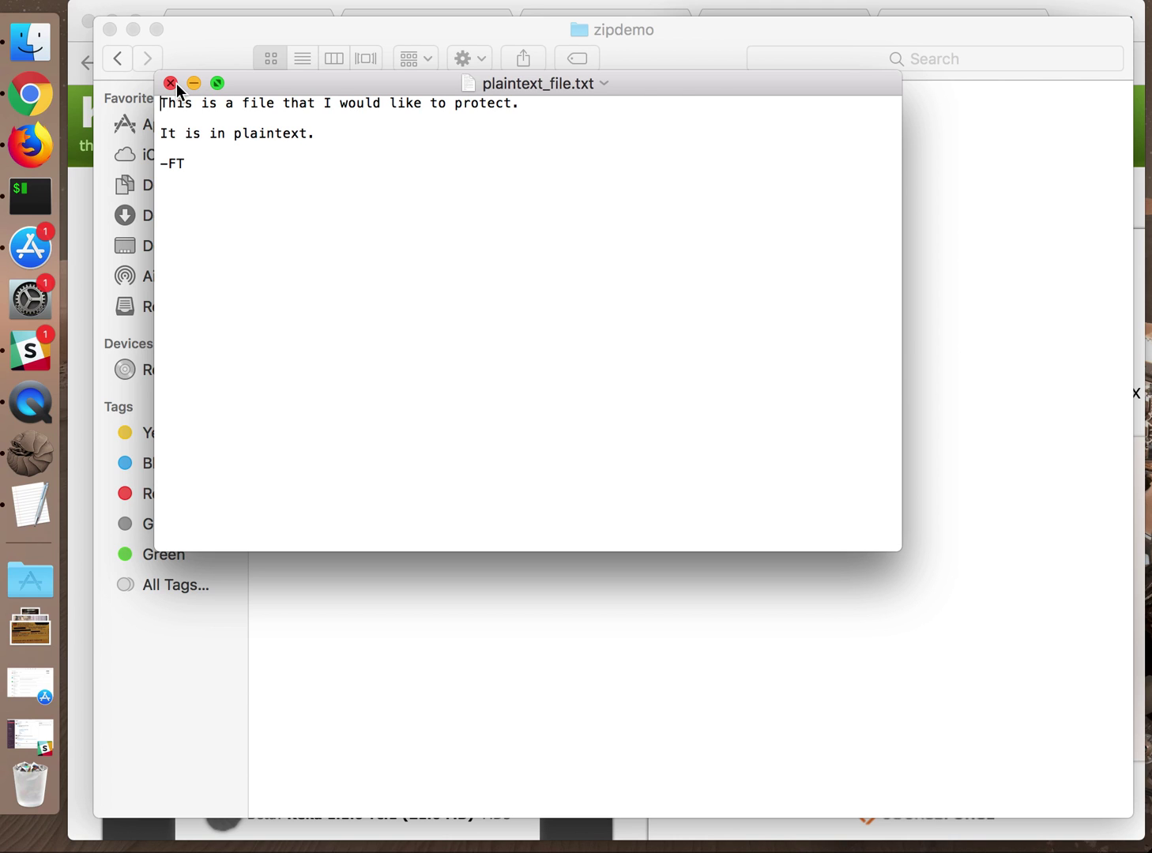
click(177, 84)
click(583, 137)
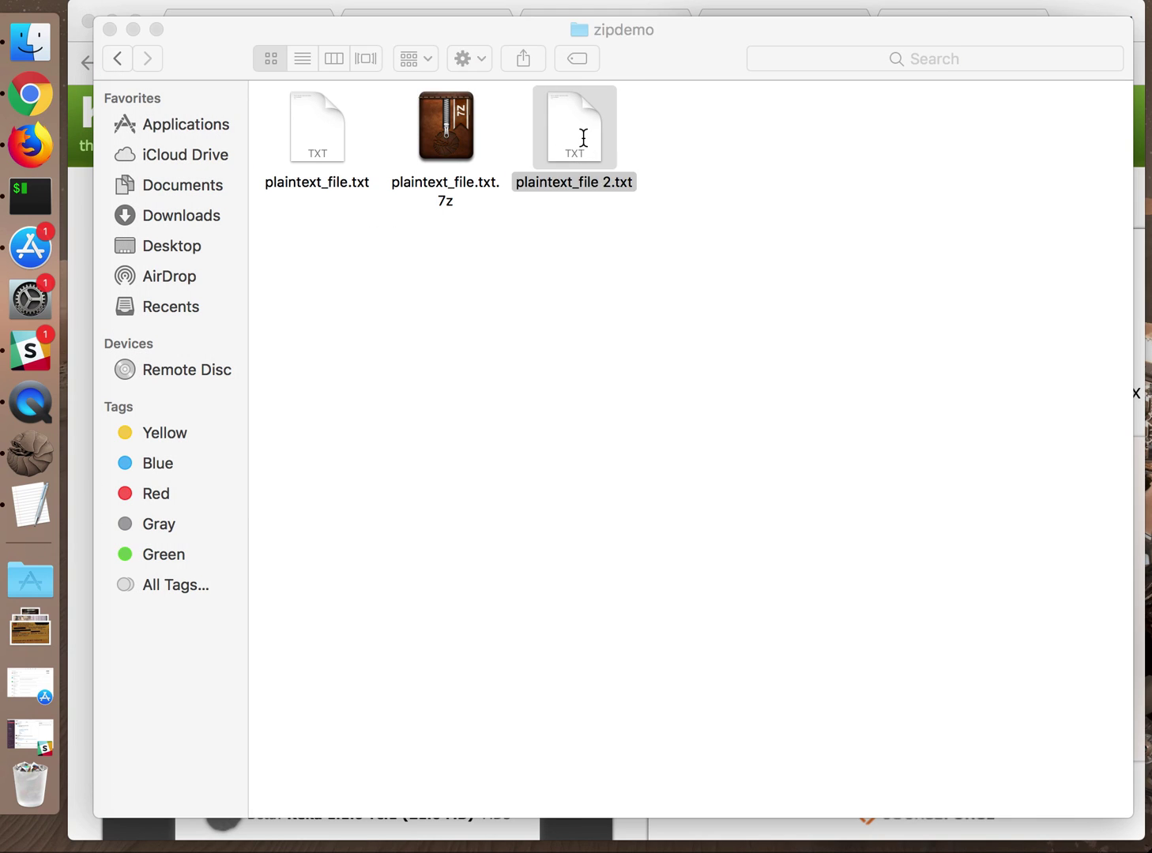
double_click(581, 137)
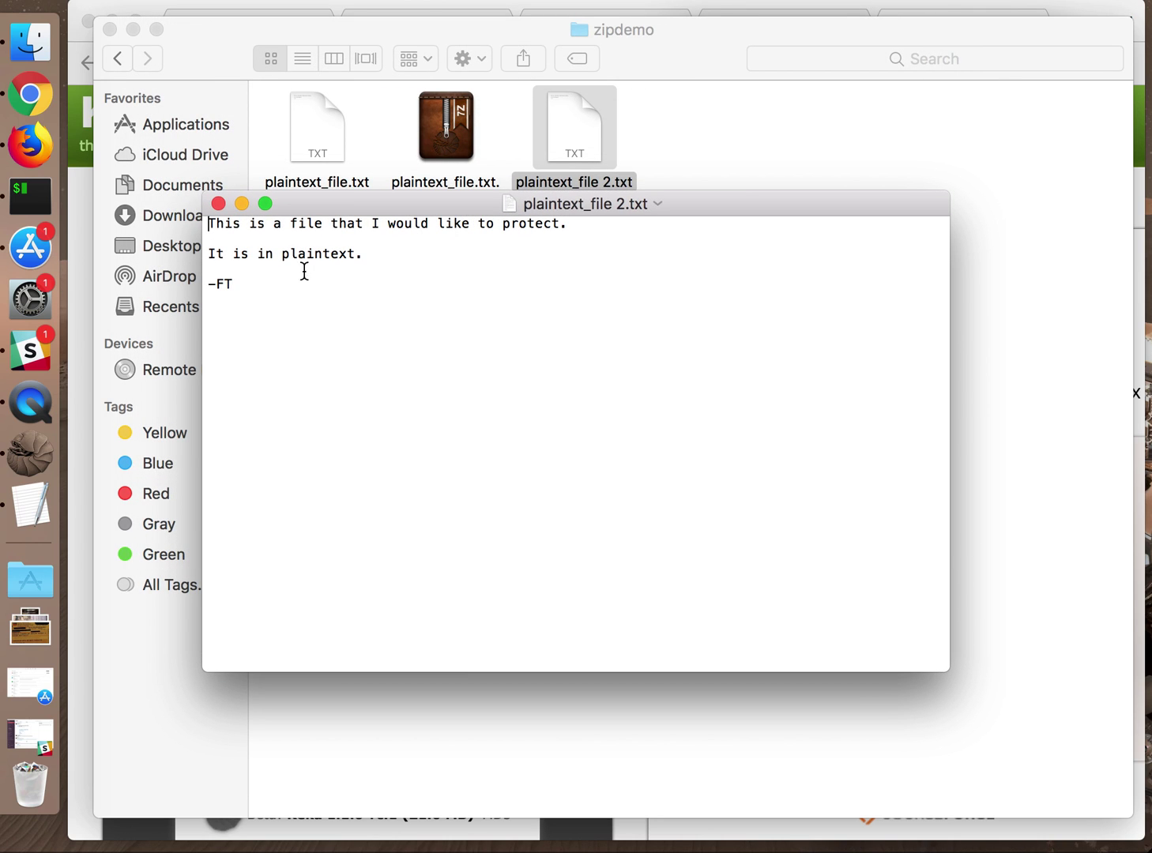
click(218, 204)
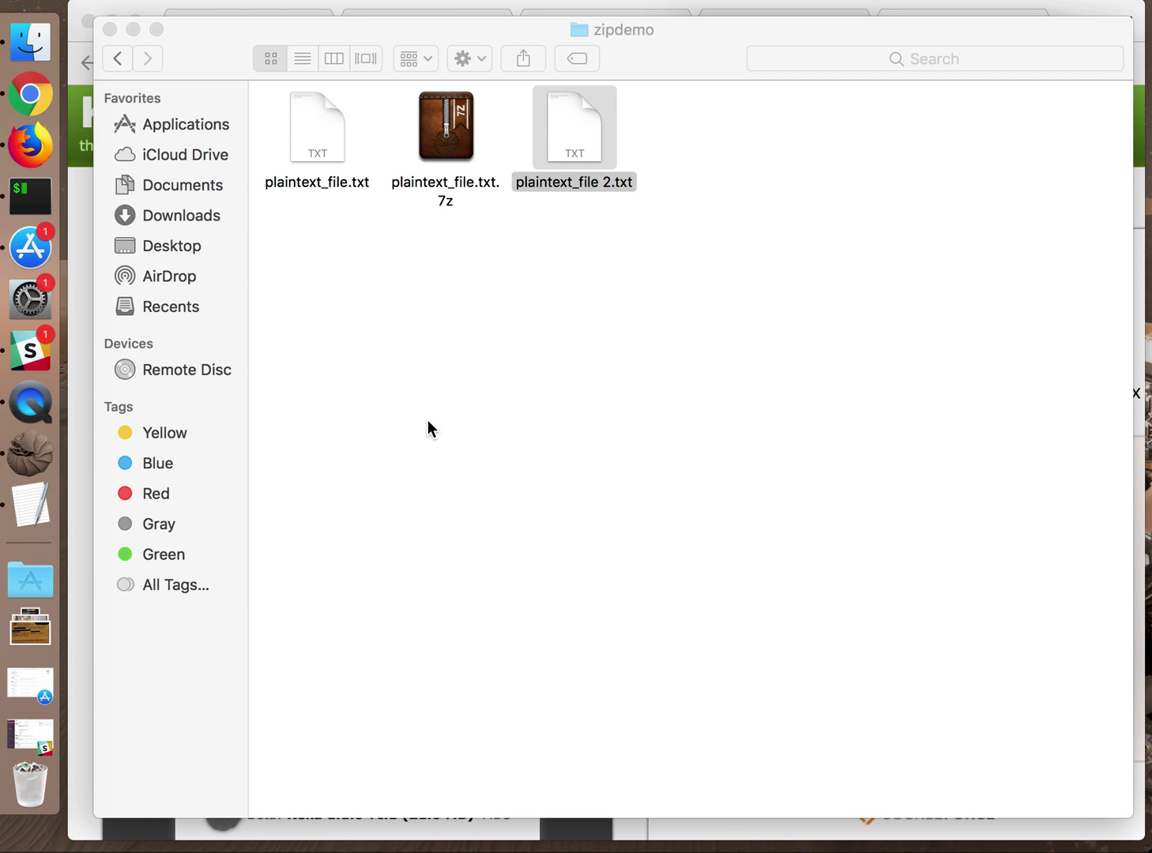
Move the extracted plaintext_file 2.txt to the Trash
click(591, 139)
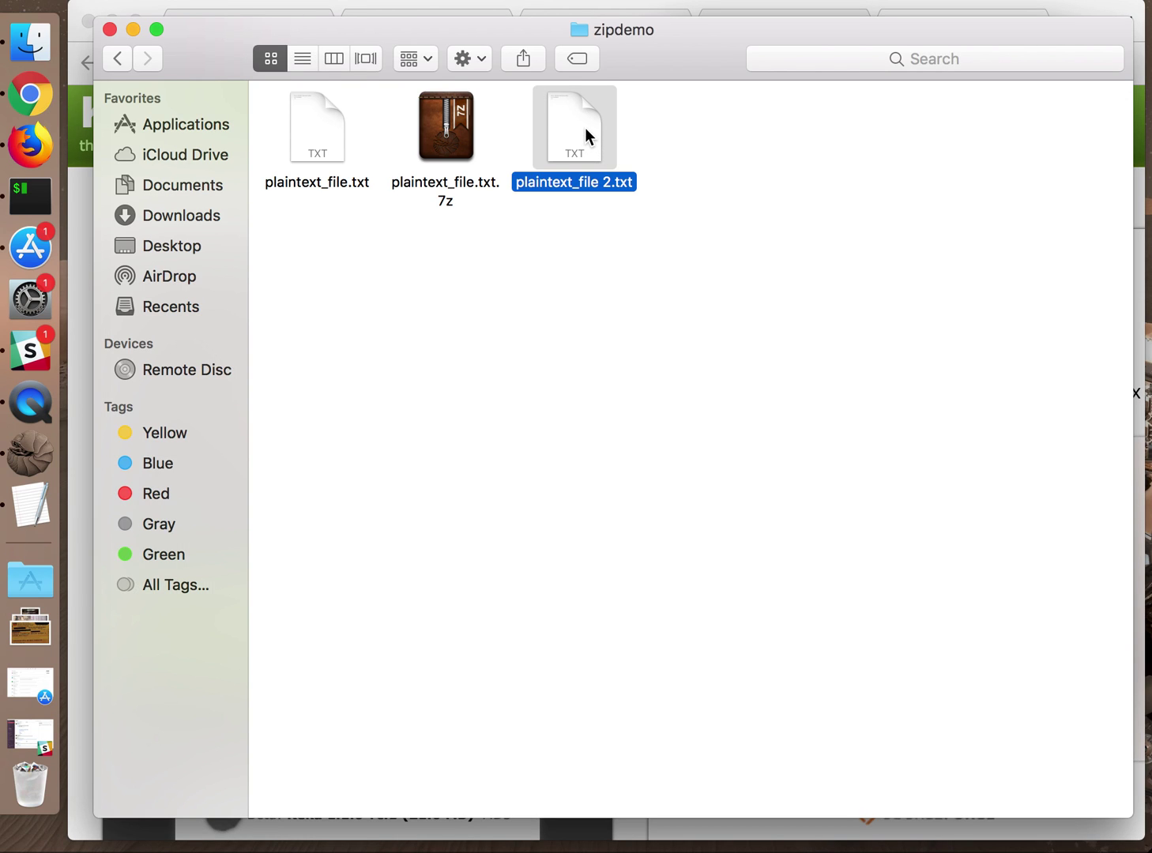
right_click(585, 135)
click(658, 195)
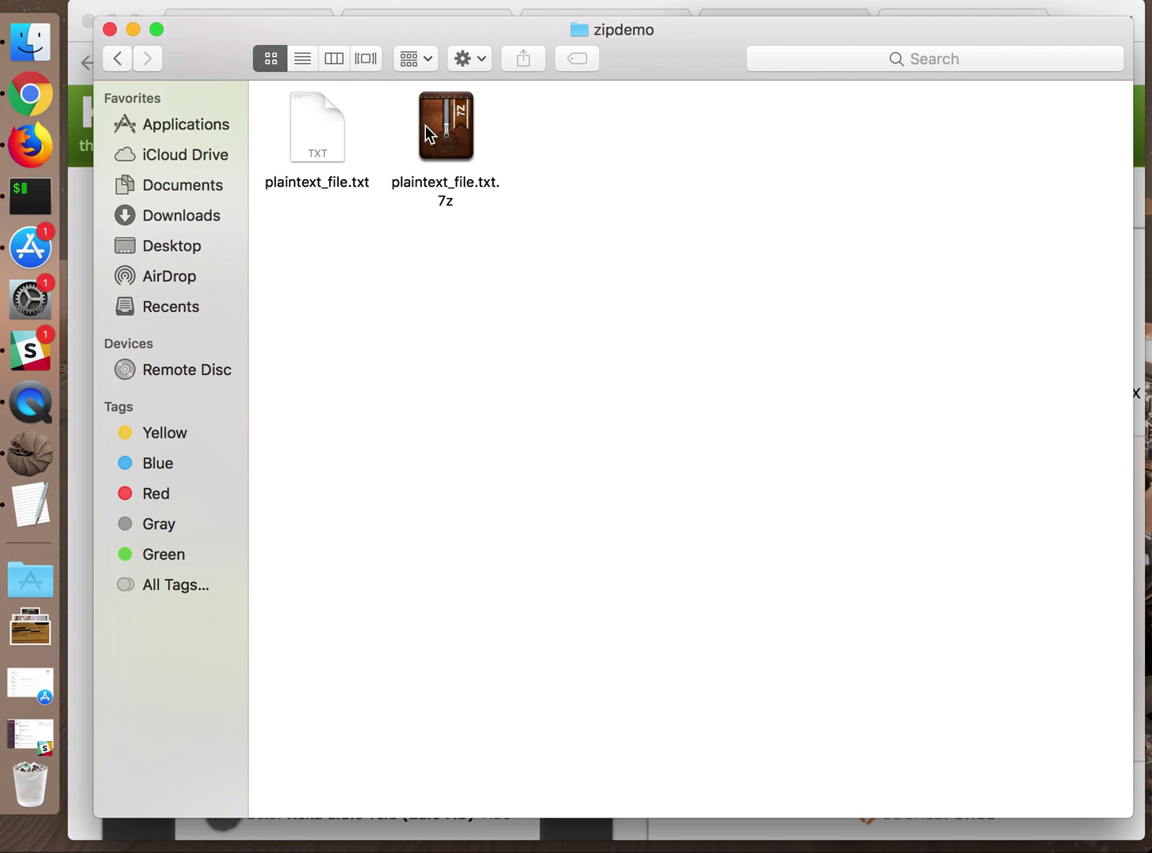
Move the zipdemo window down and minimize Keka's compression window
click(443, 132)
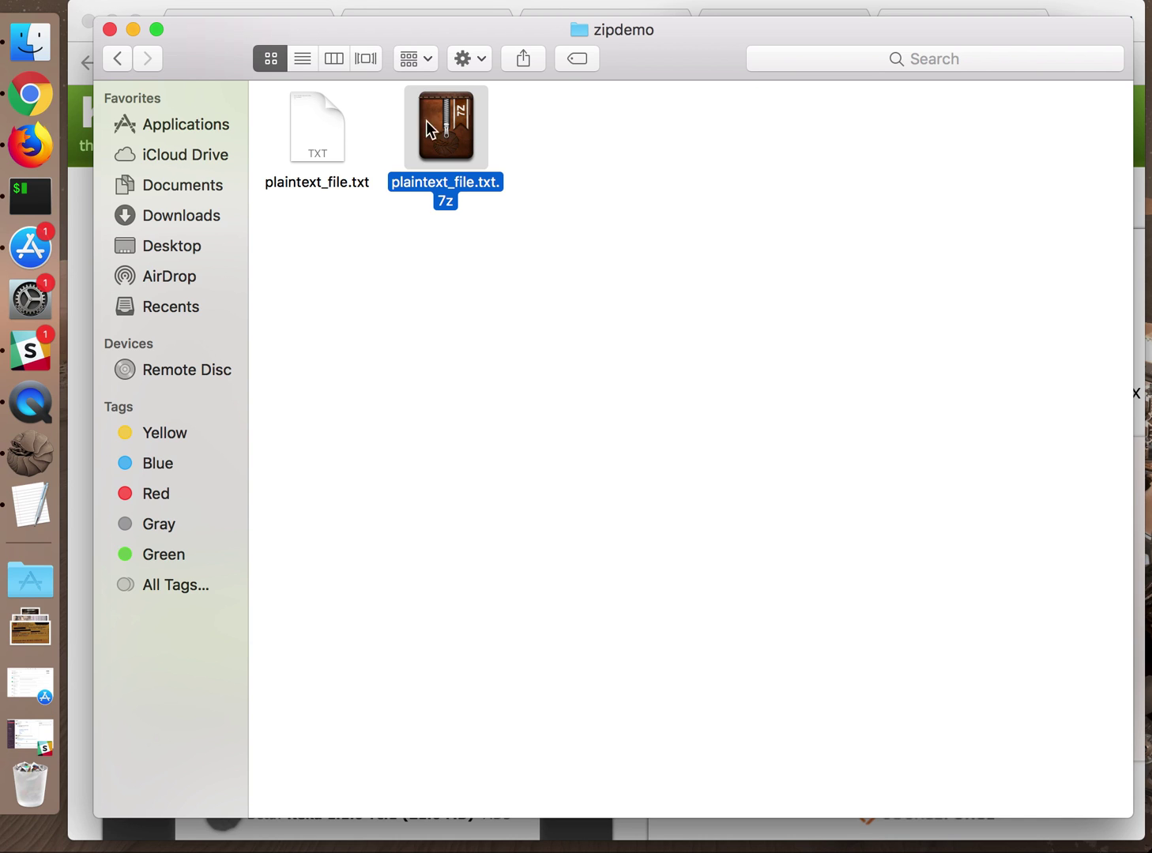
drag(234, 29, 234, 193)
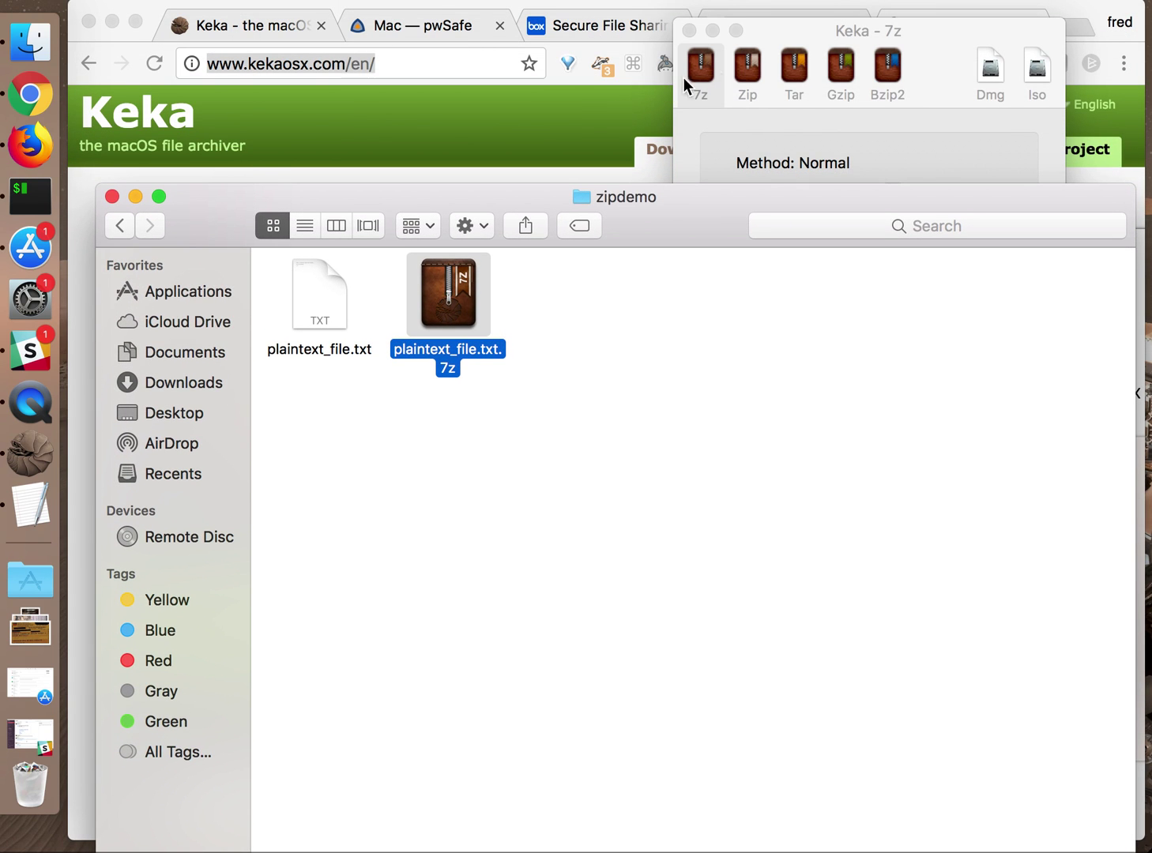
click(715, 27)
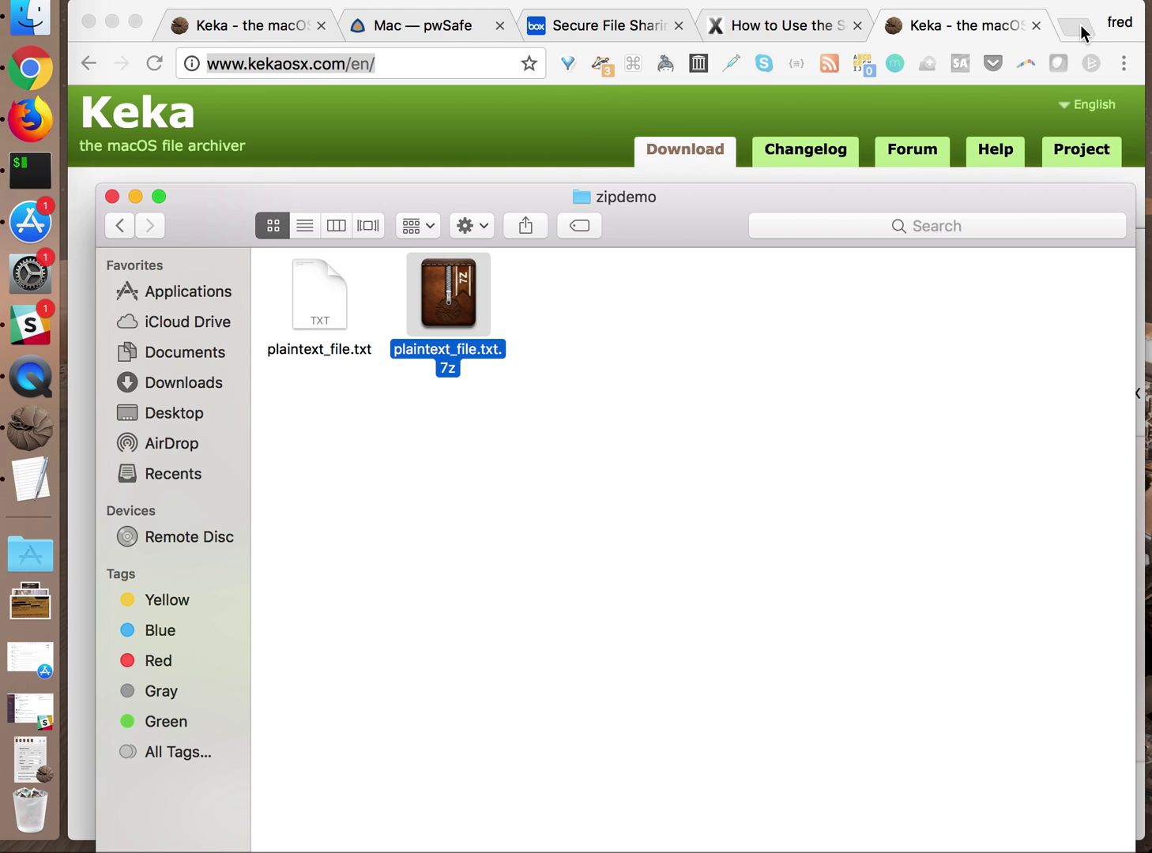
Open a new Chrome tab and load dropbox.com in place of the OSXDaily article
click(1080, 25)
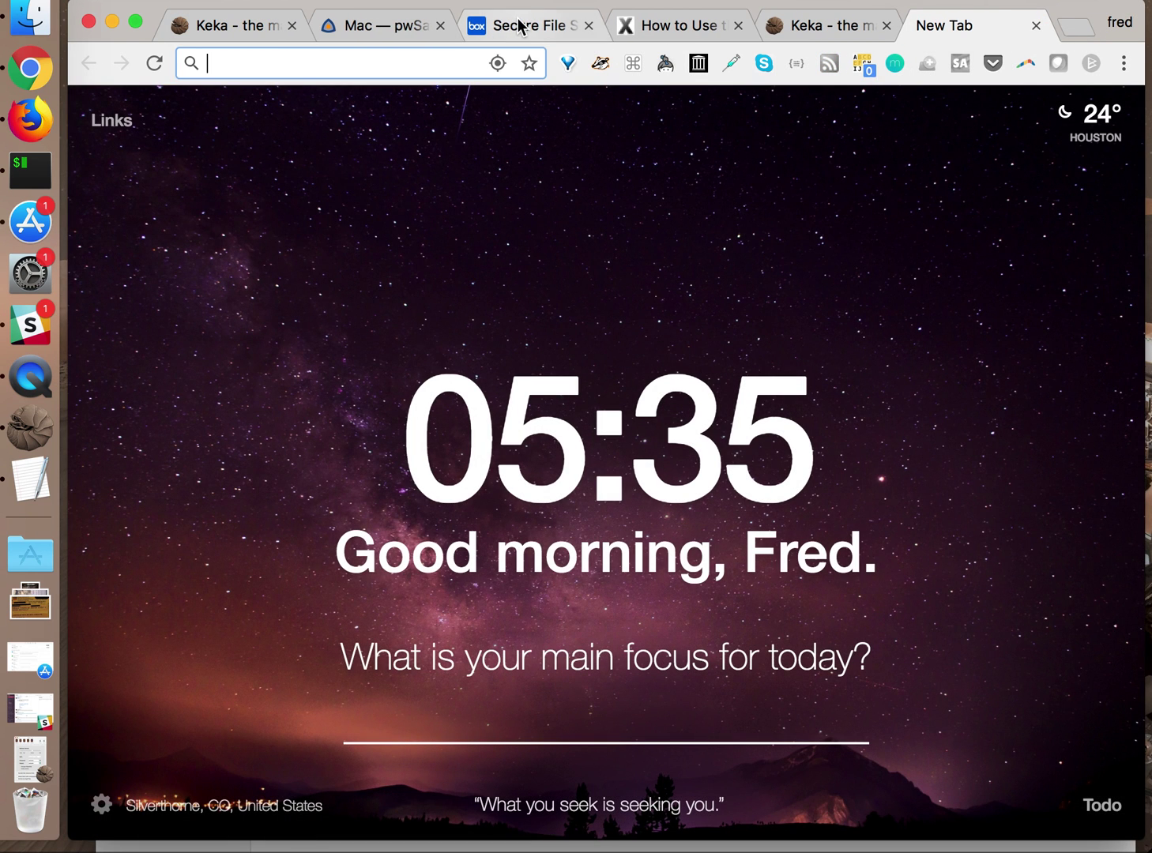
click(520, 26)
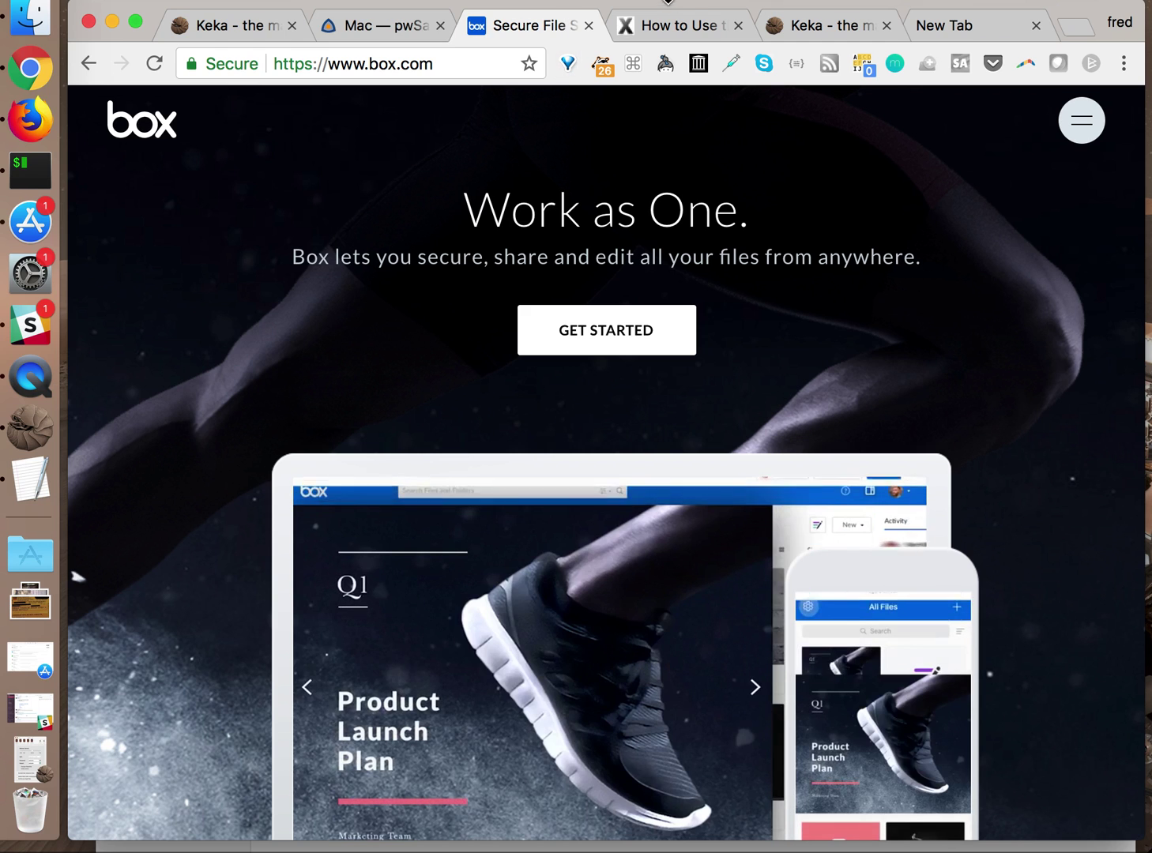
click(665, 25)
click(395, 63)
text(dropbox.com)
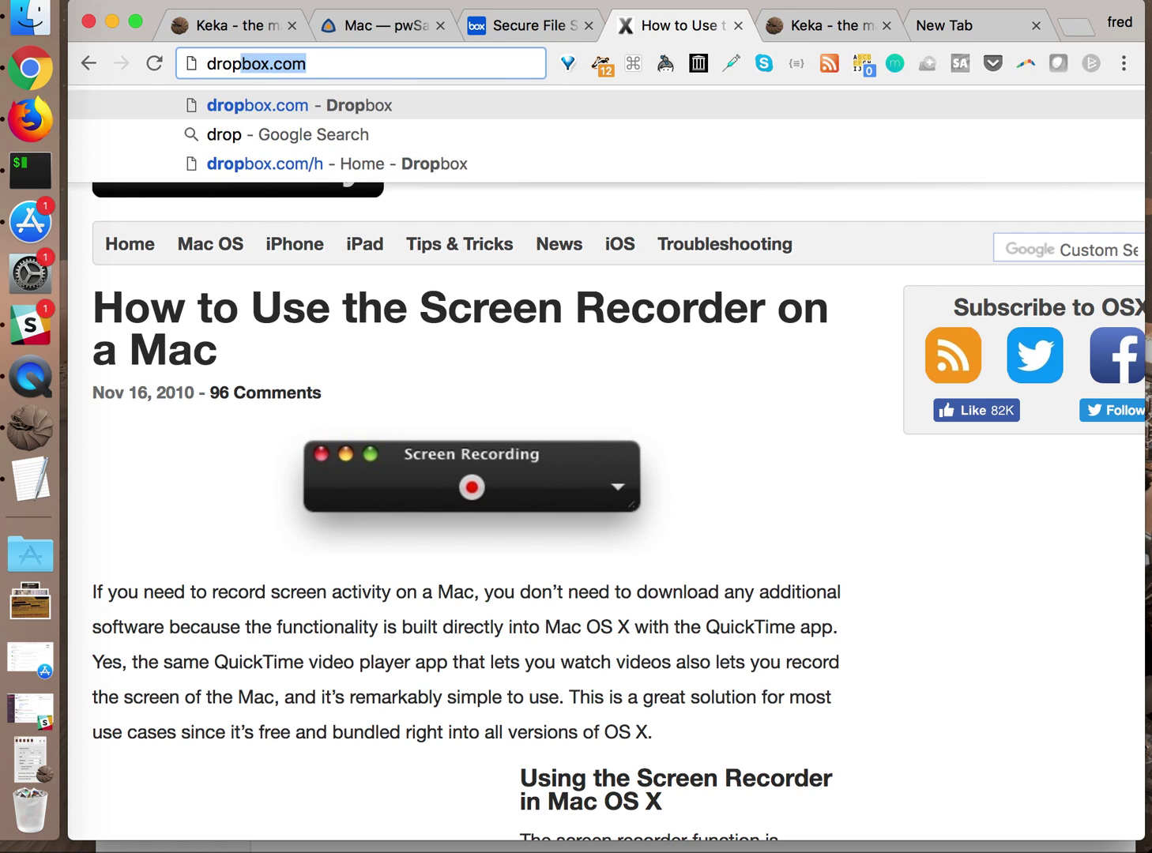
key(Return)
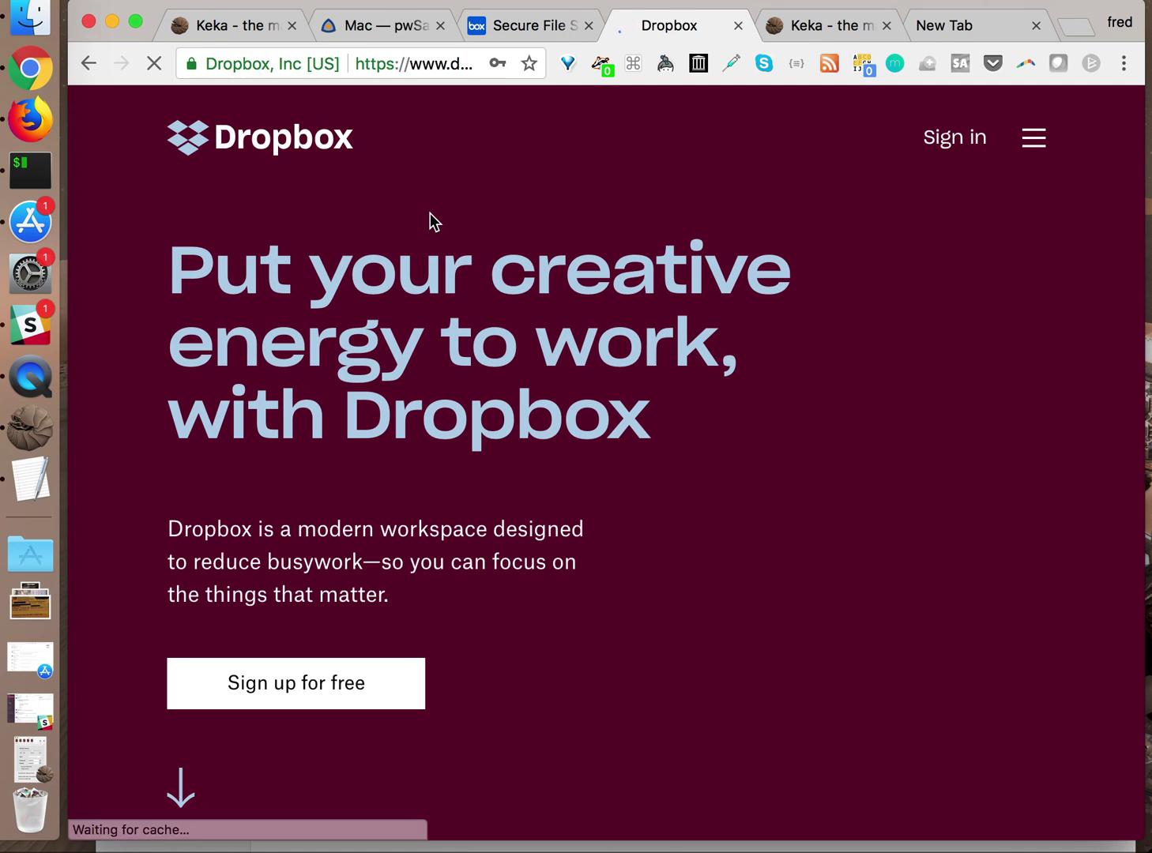
Load drive.google.com in the new tab, then close that tab
click(956, 26)
text(drive.go)
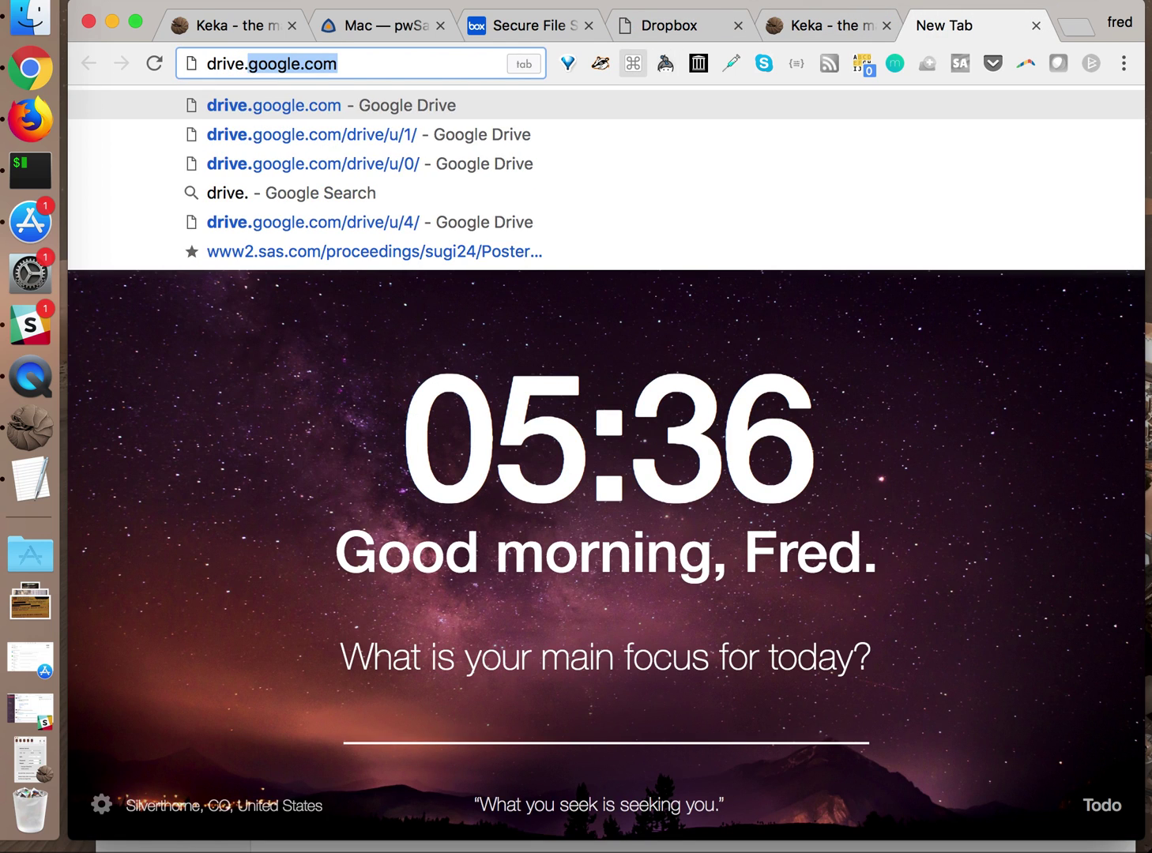
key(BackSpace)
text(g)
key(Return)
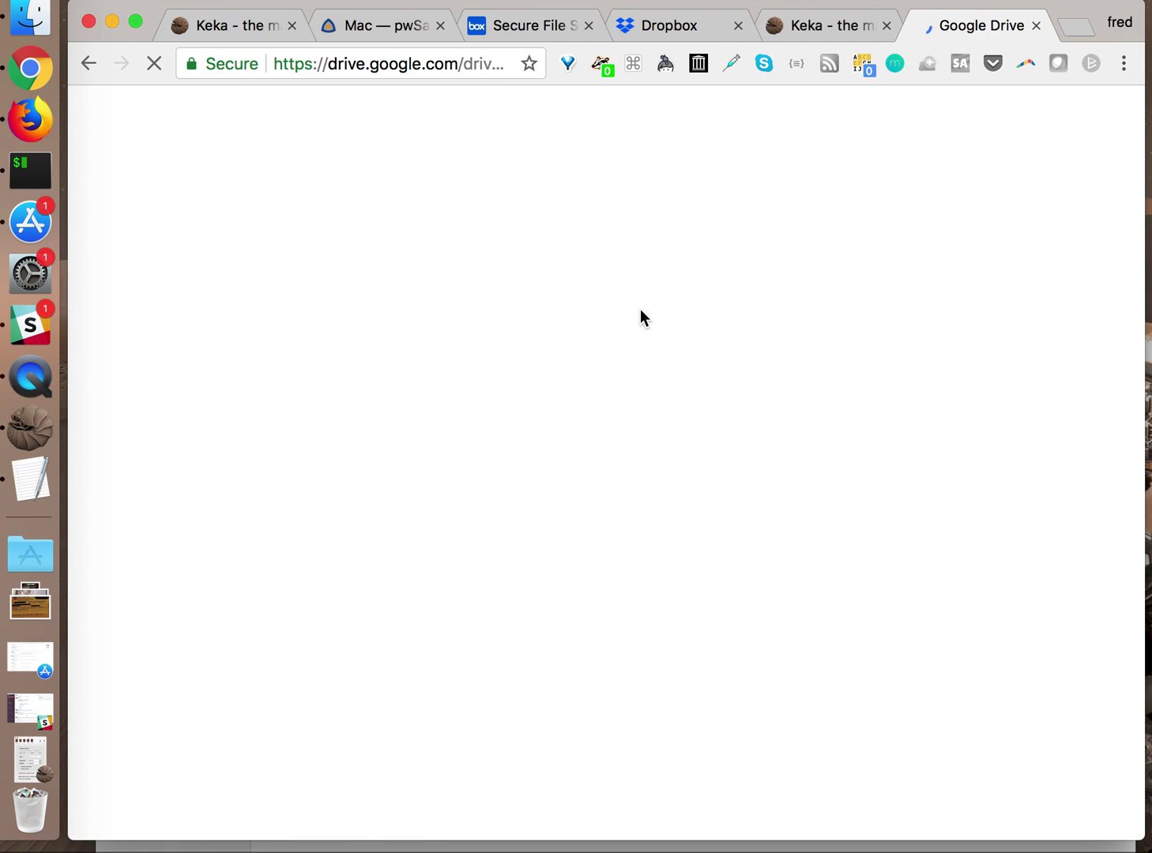
click(1038, 28)
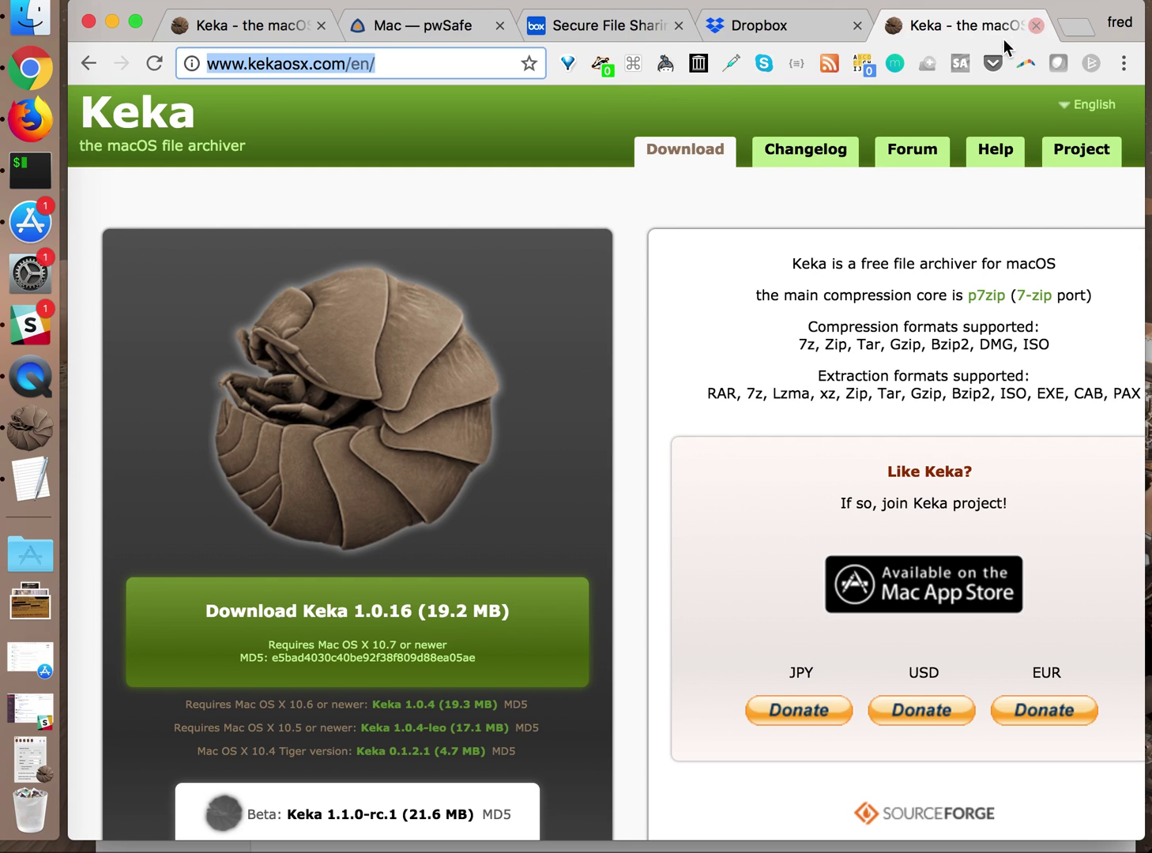
Look over the Box and Dropbox tabs, then return to the Keka website tab
click(609, 28)
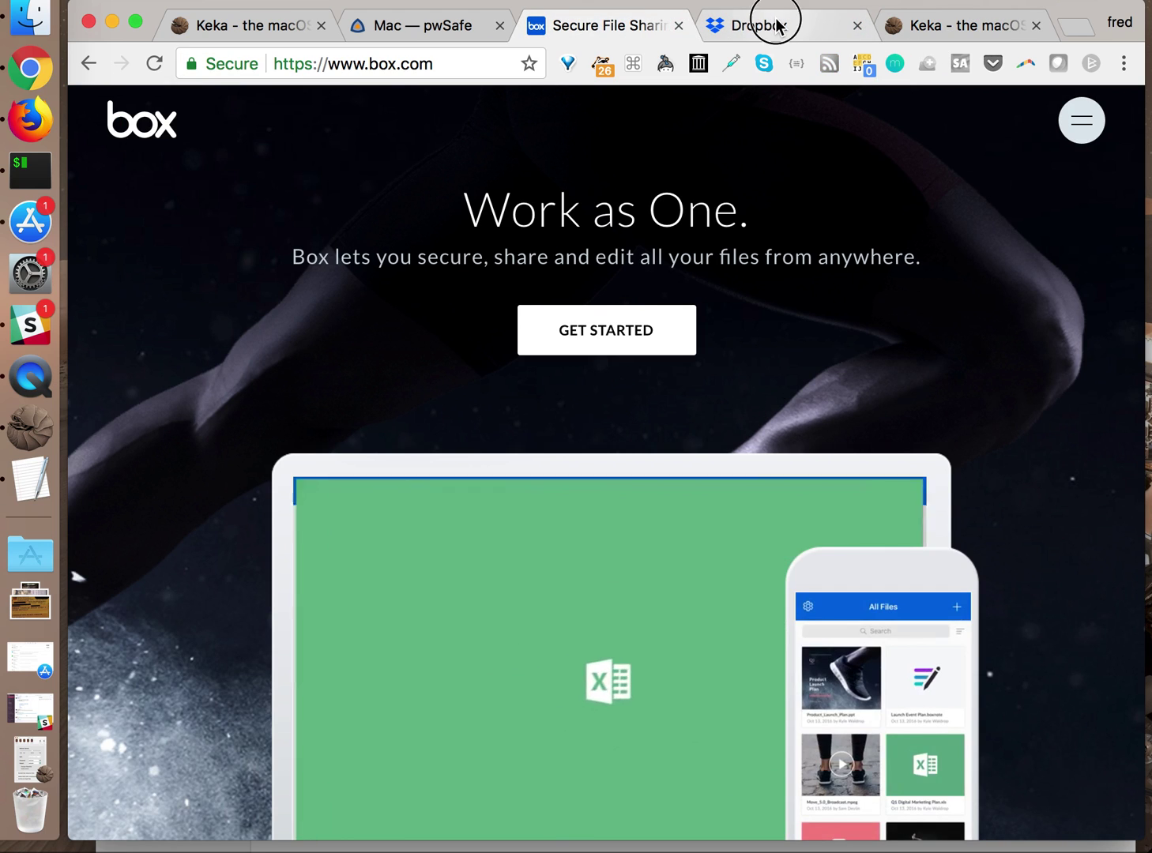
click(778, 23)
click(637, 25)
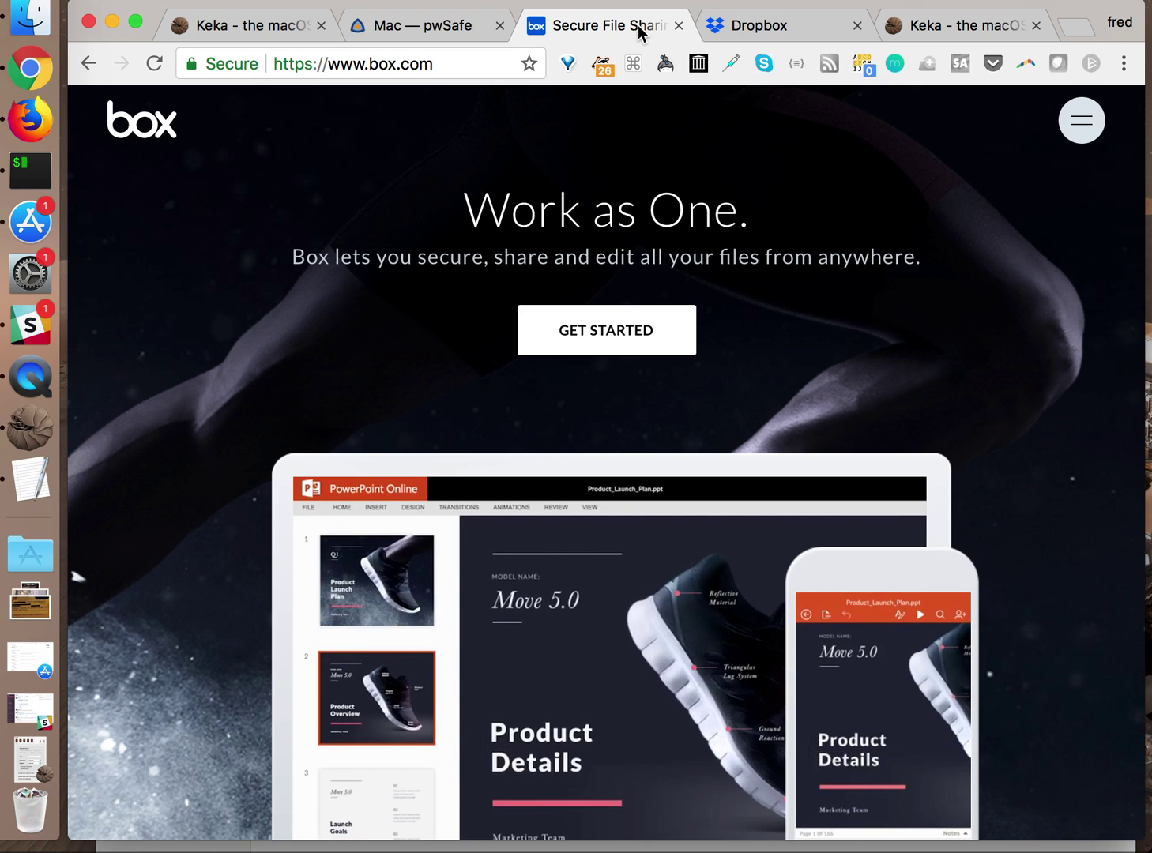
click(235, 30)
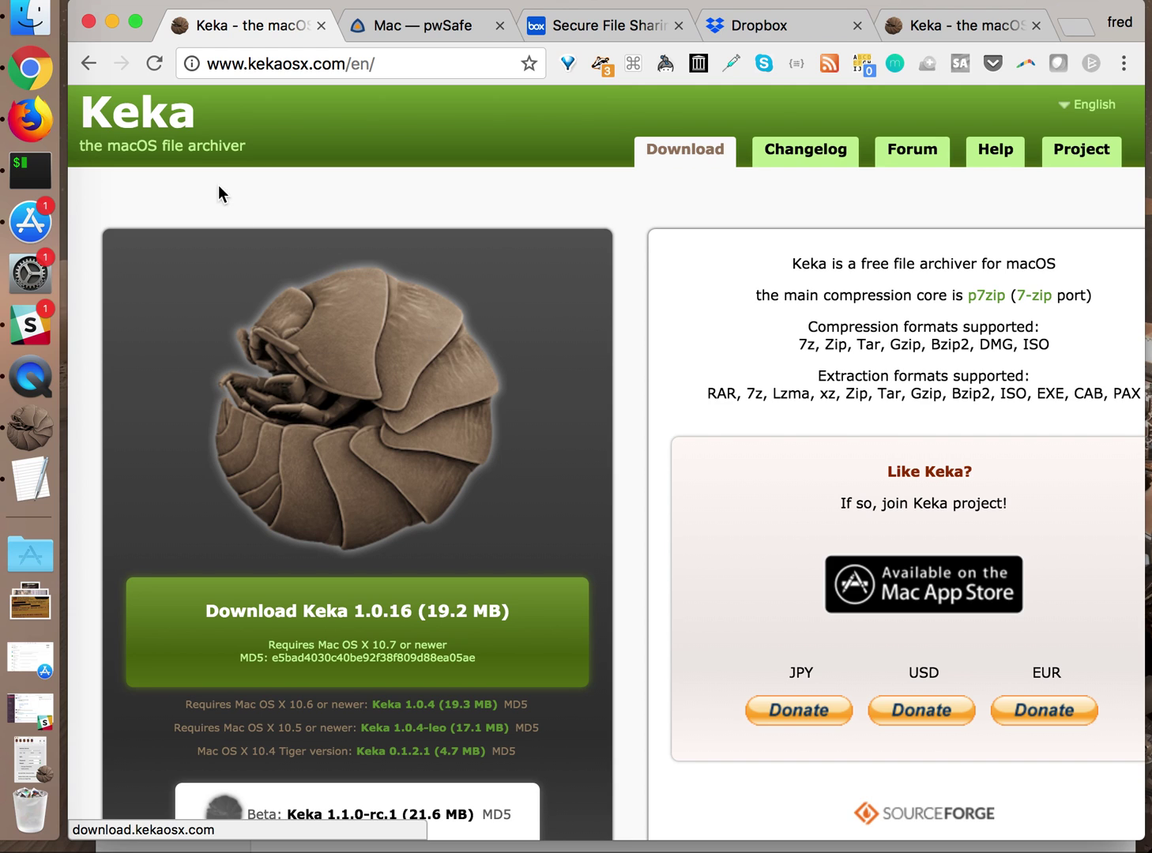
Launch TextEdit from the Dock and quit it
click(30, 490)
right_click(33, 490)
click(123, 496)
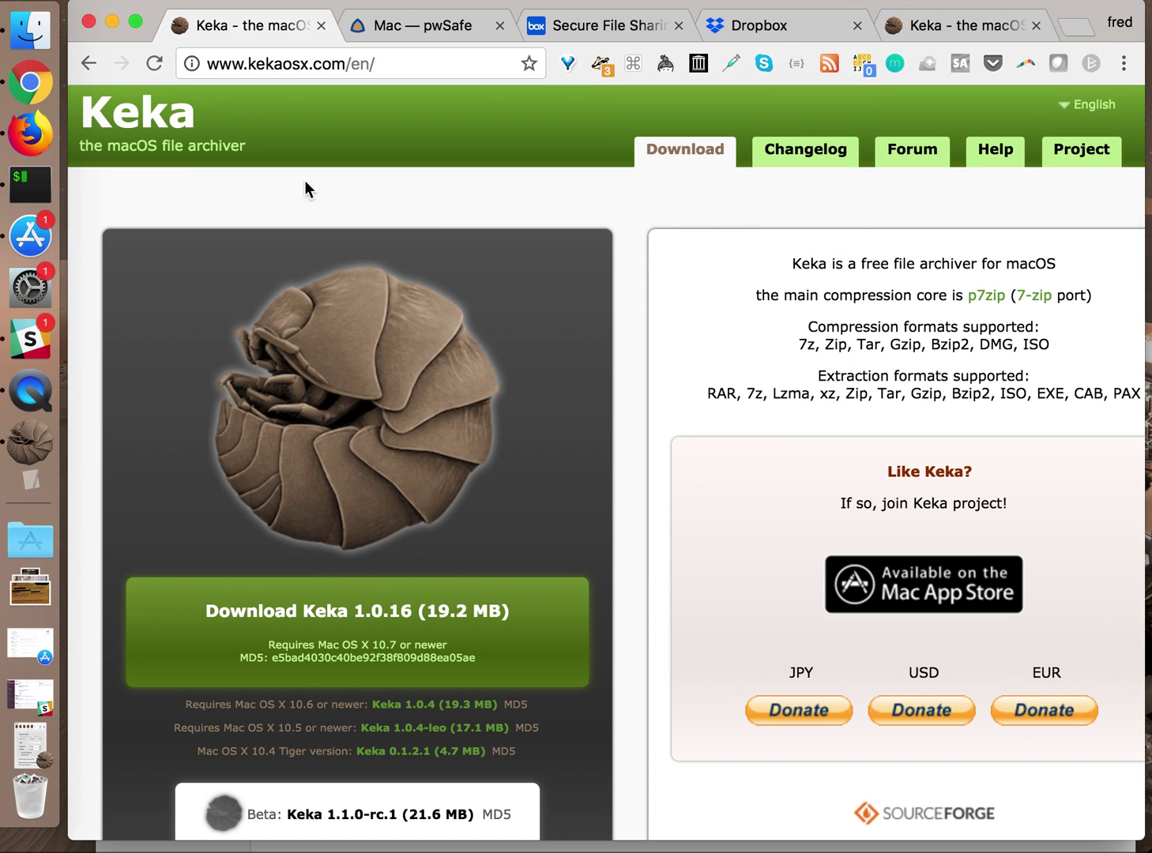
Close Finder's zipdemo window holding plaintext_file.txt and plaintext_file.txt.7z
click(30, 41)
click(305, 315)
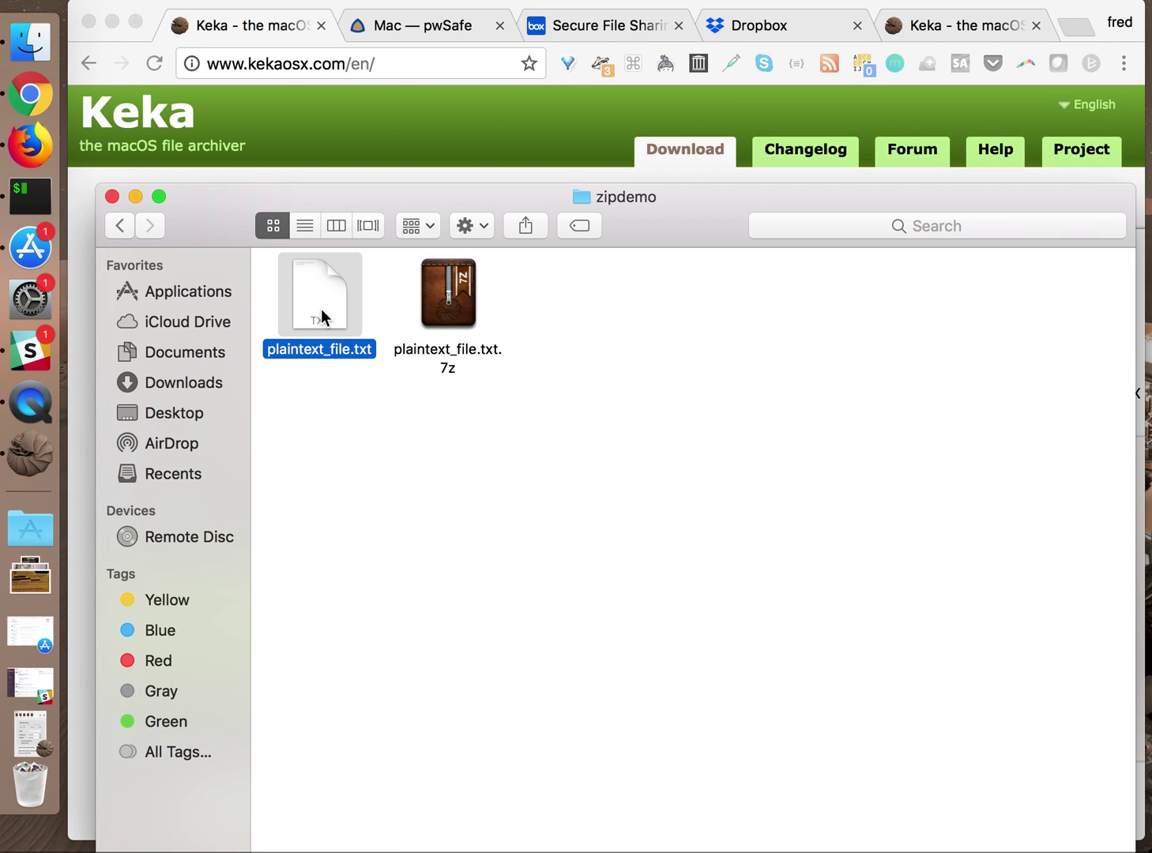
click(600, 302)
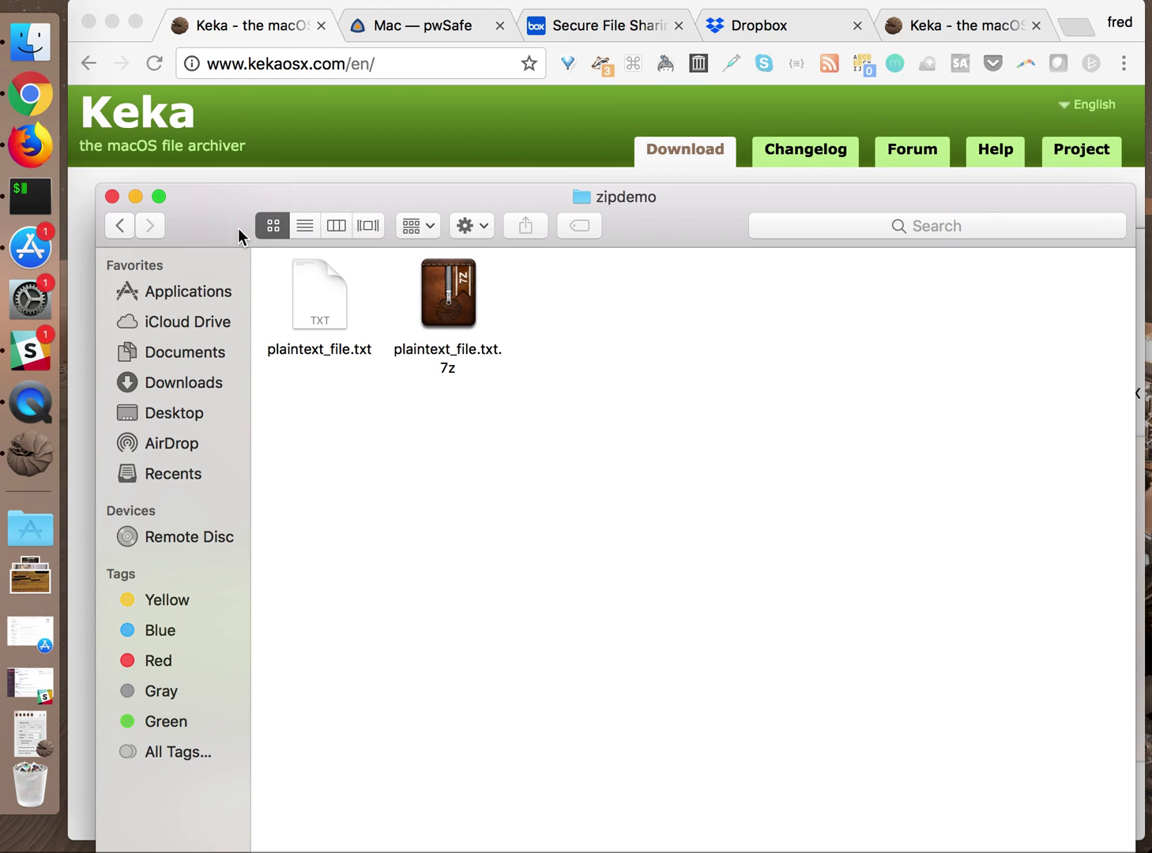
click(113, 197)
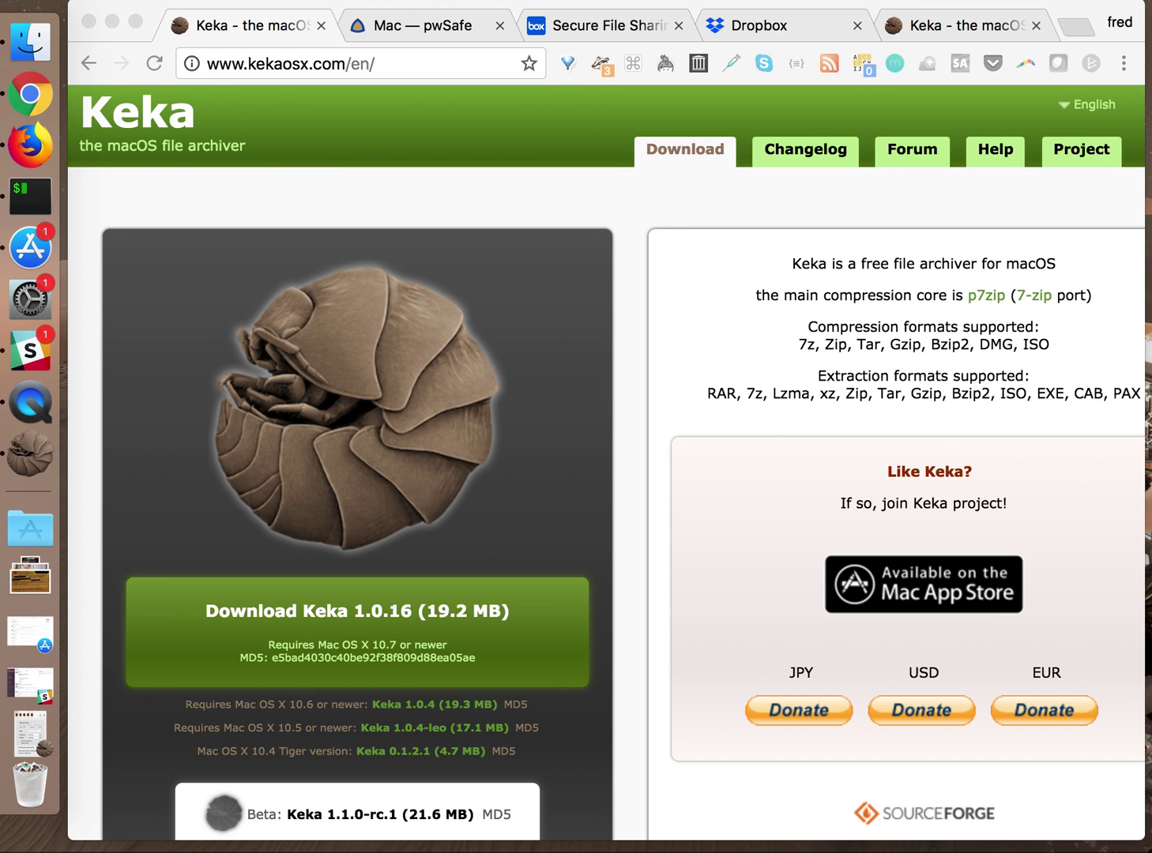
Close the Box, Dropbox and duplicate Keka tabs, then view the pwSafe for Mac page
click(678, 25)
click(679, 25)
click(679, 25)
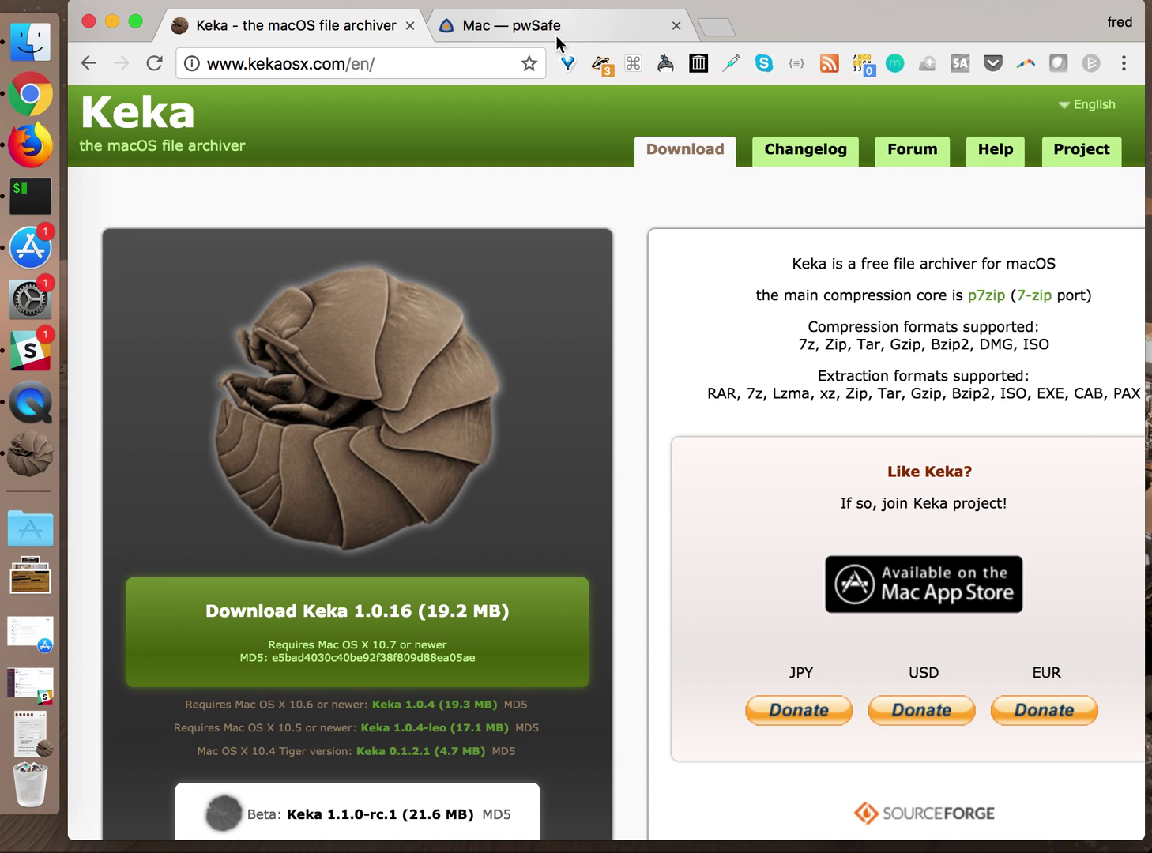
click(526, 31)
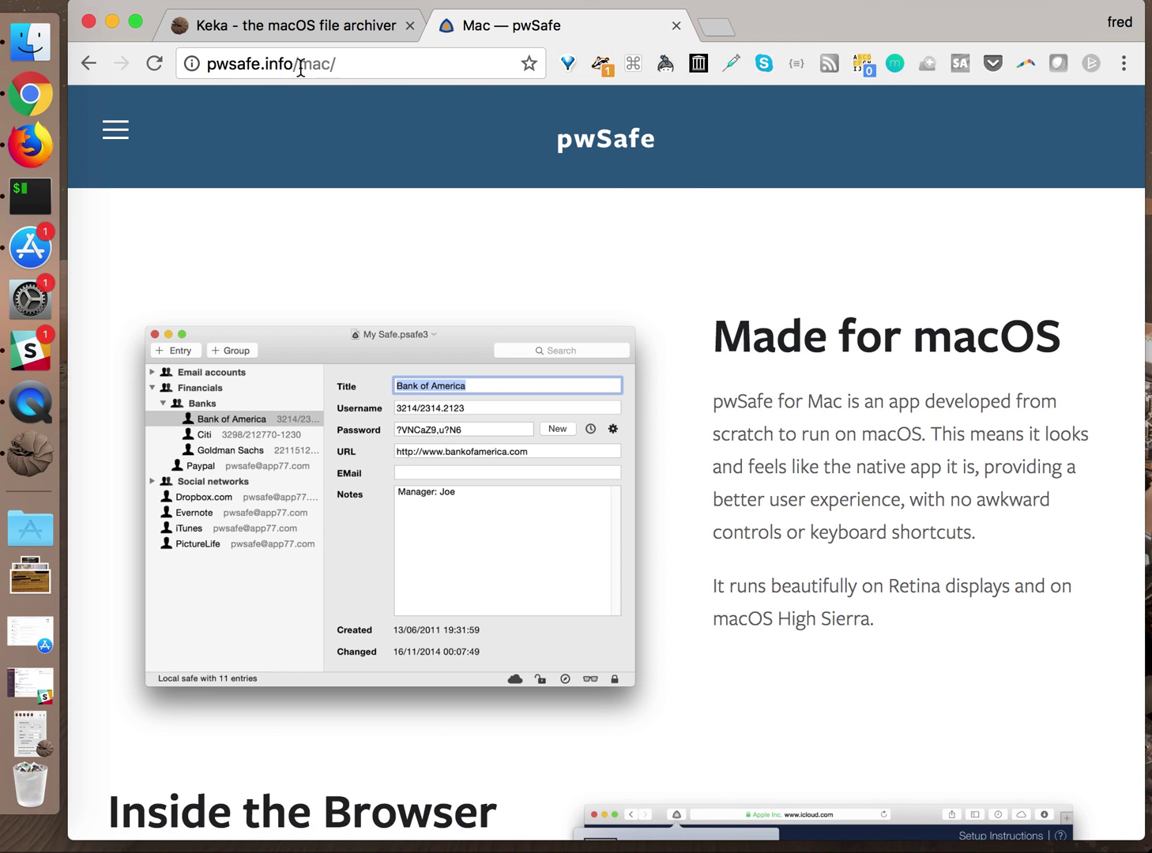
Search the web for 'pwsafe' in a new tab
click(715, 27)
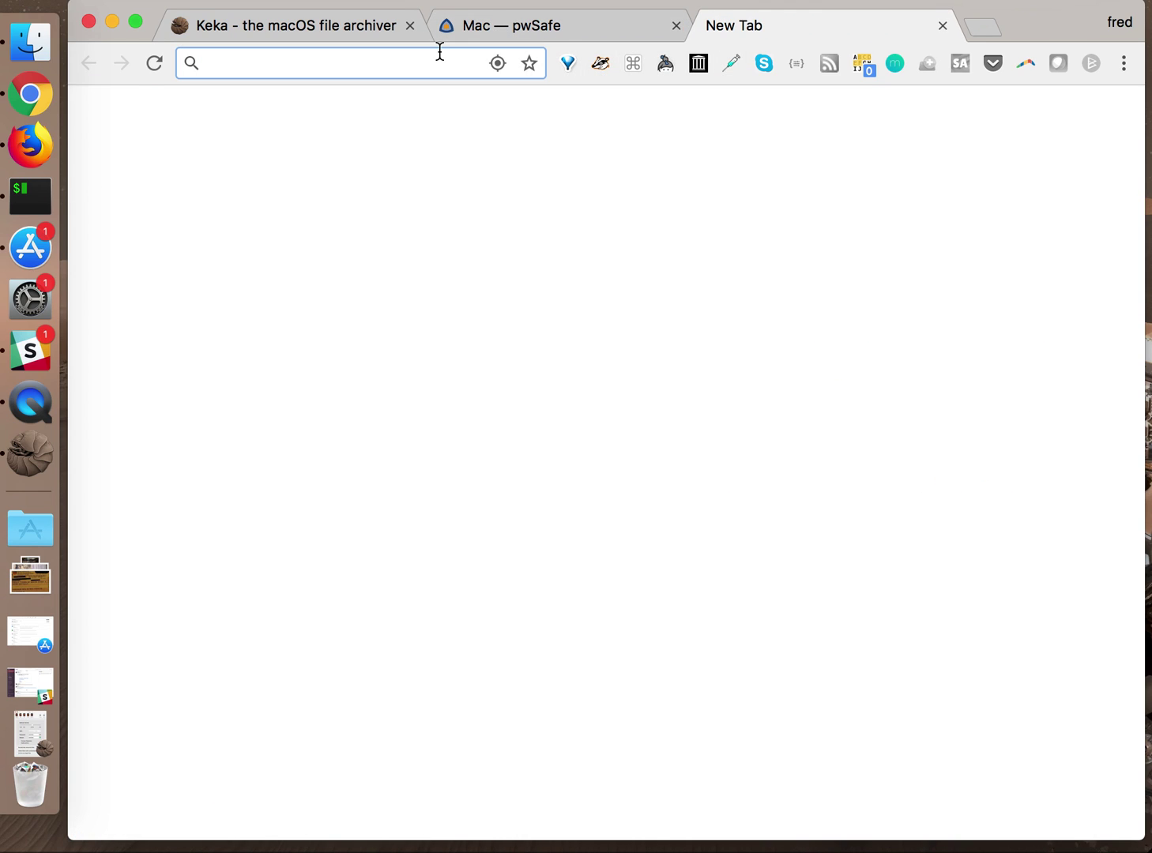
text(pwsafe)
key(Return)
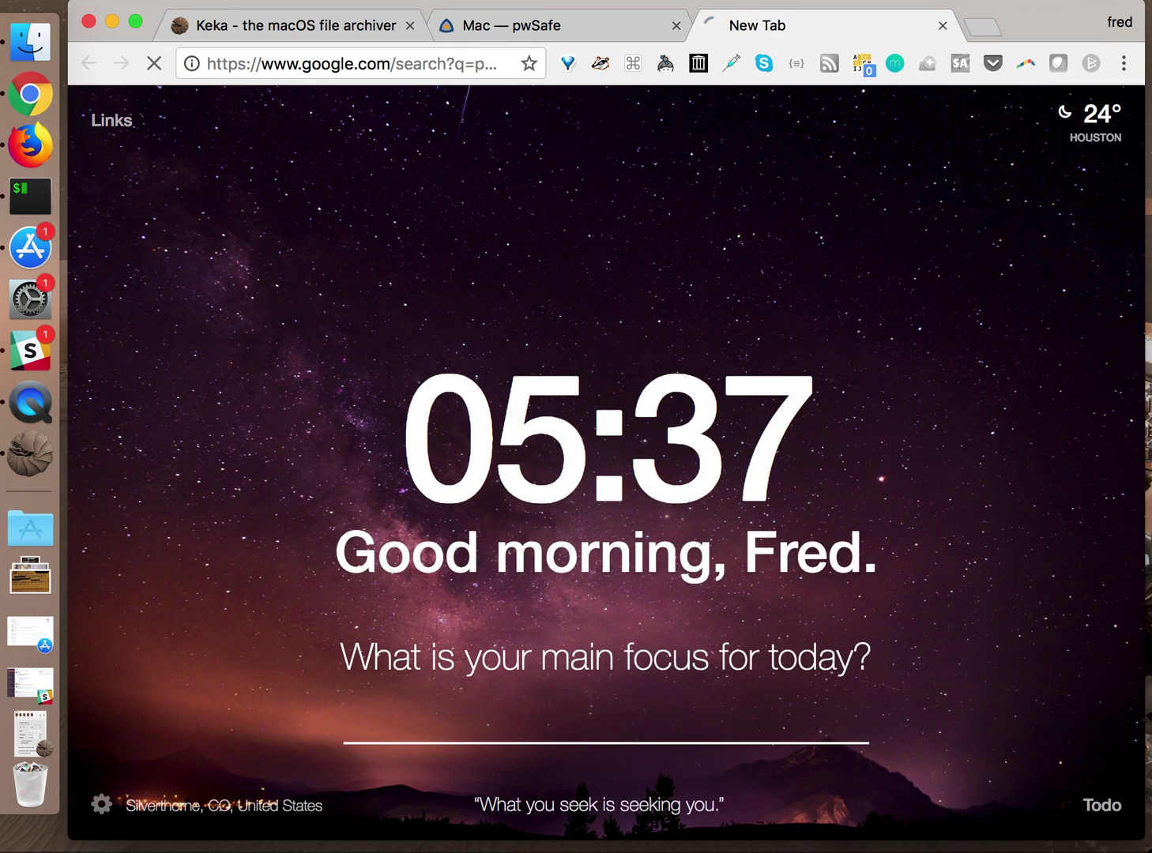
Open the 'Password Safe' result at pwsafe.org and scroll through its homepage
click(328, 310)
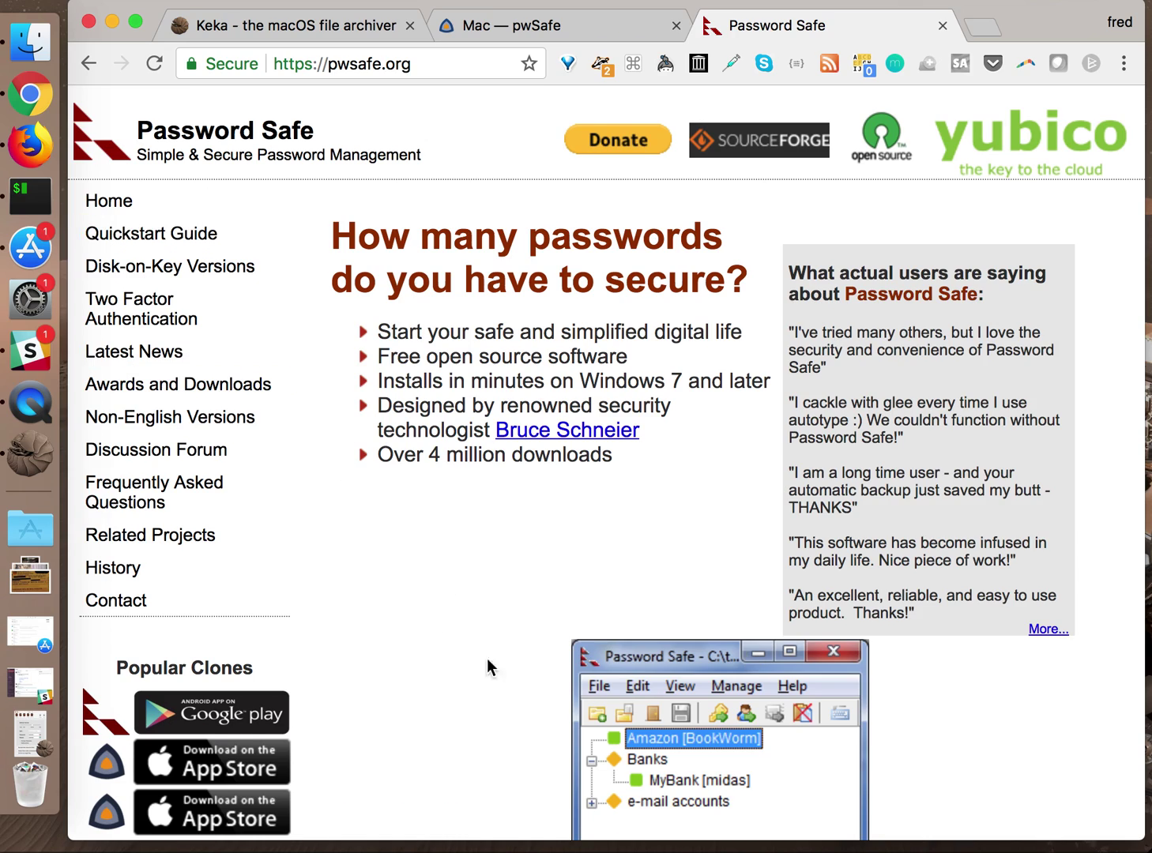
scroll(654, 579, down, 5)
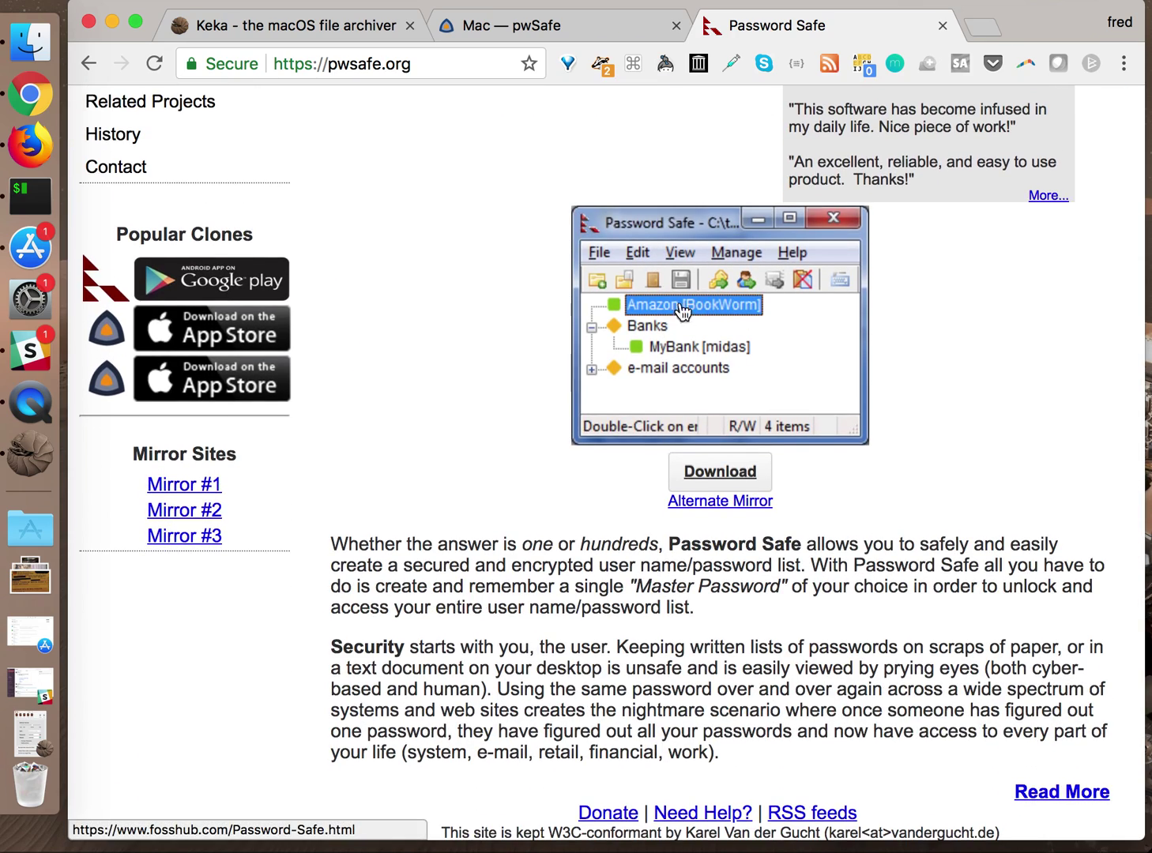
scroll(609, 242, up, 5)
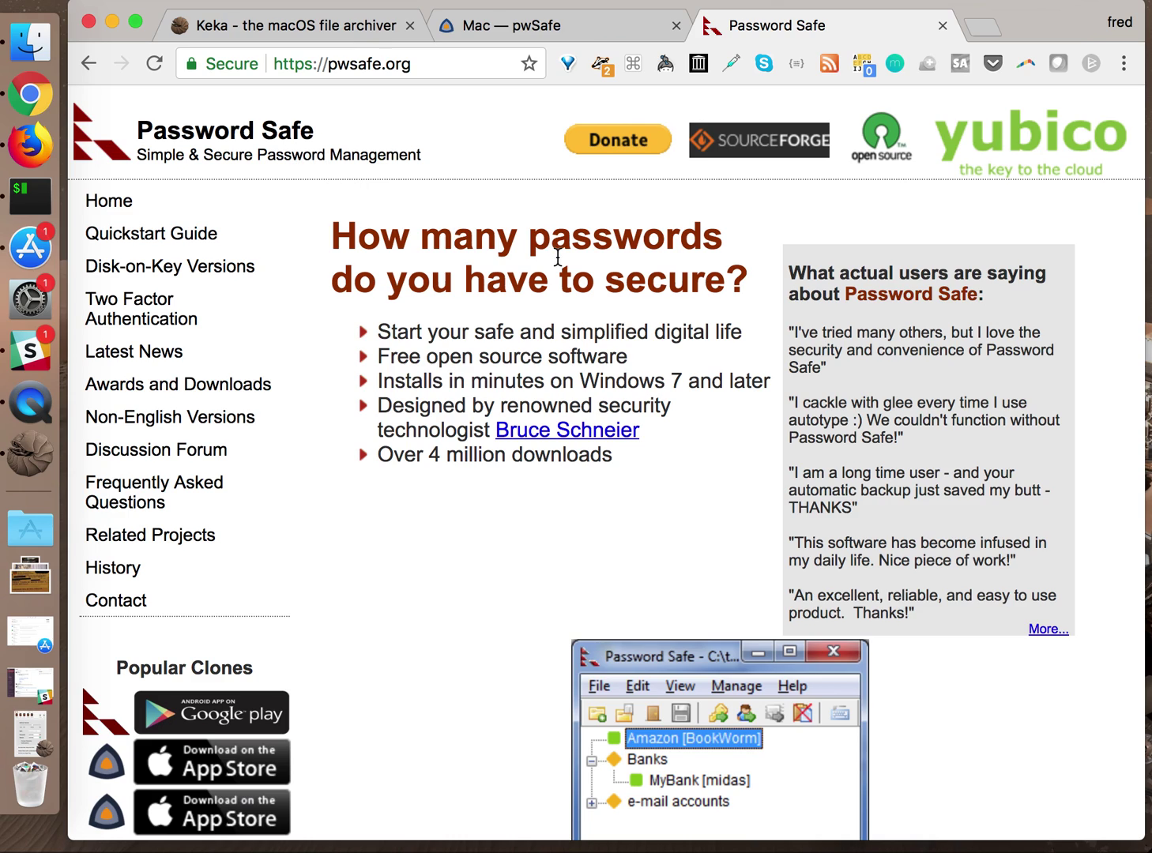
click(358, 64)
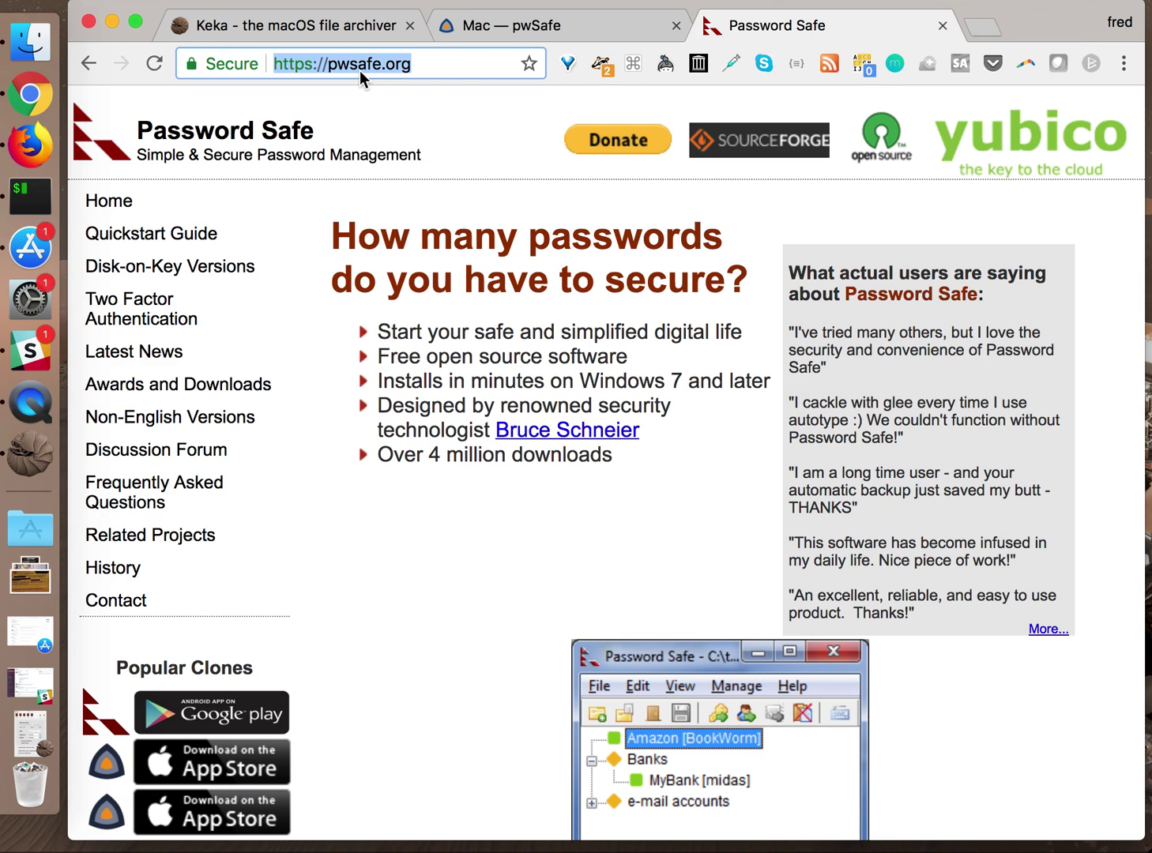
Go to the pwsafe.info home page by removing mac/ from the pwSafe for Mac address
click(516, 24)
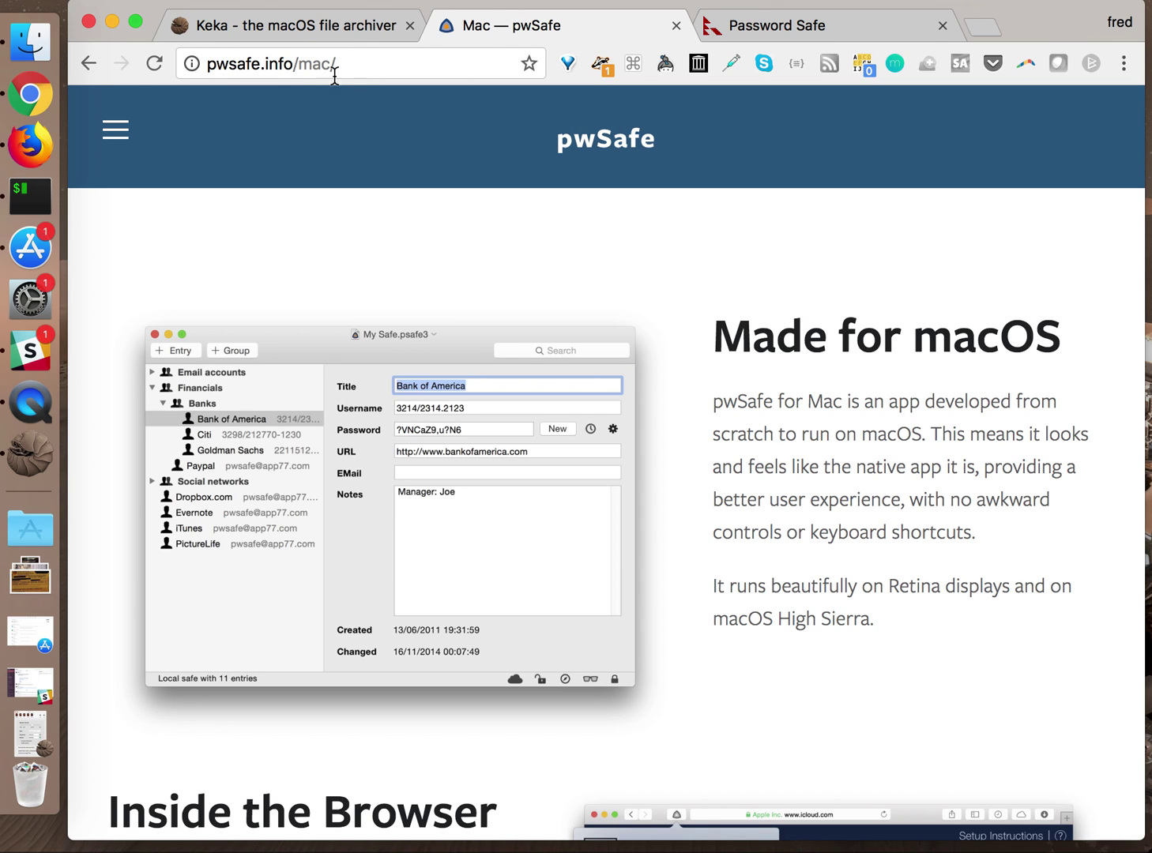
drag(298, 65, 424, 75)
key(BackSpace)
key(Return)
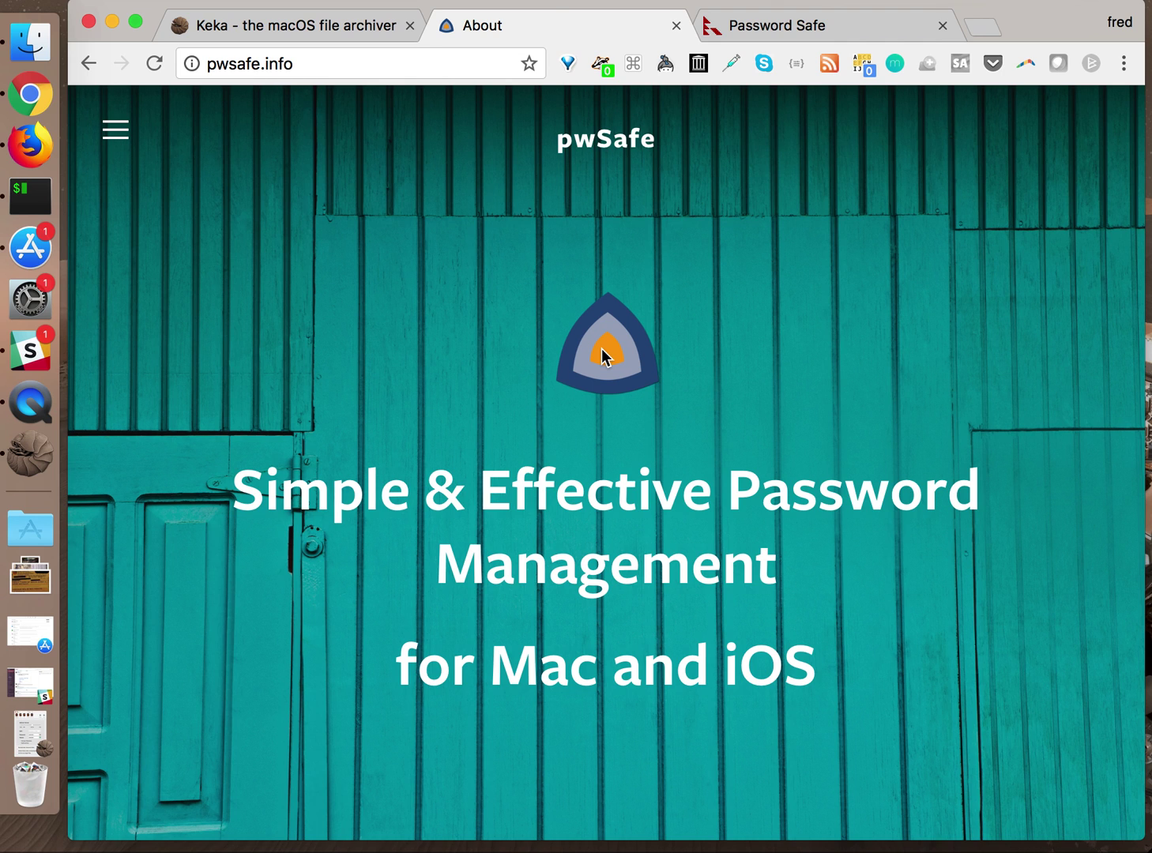
Scroll through the pwsafe.info About page, then start a new blank tab
scroll(603, 355, down, 10)
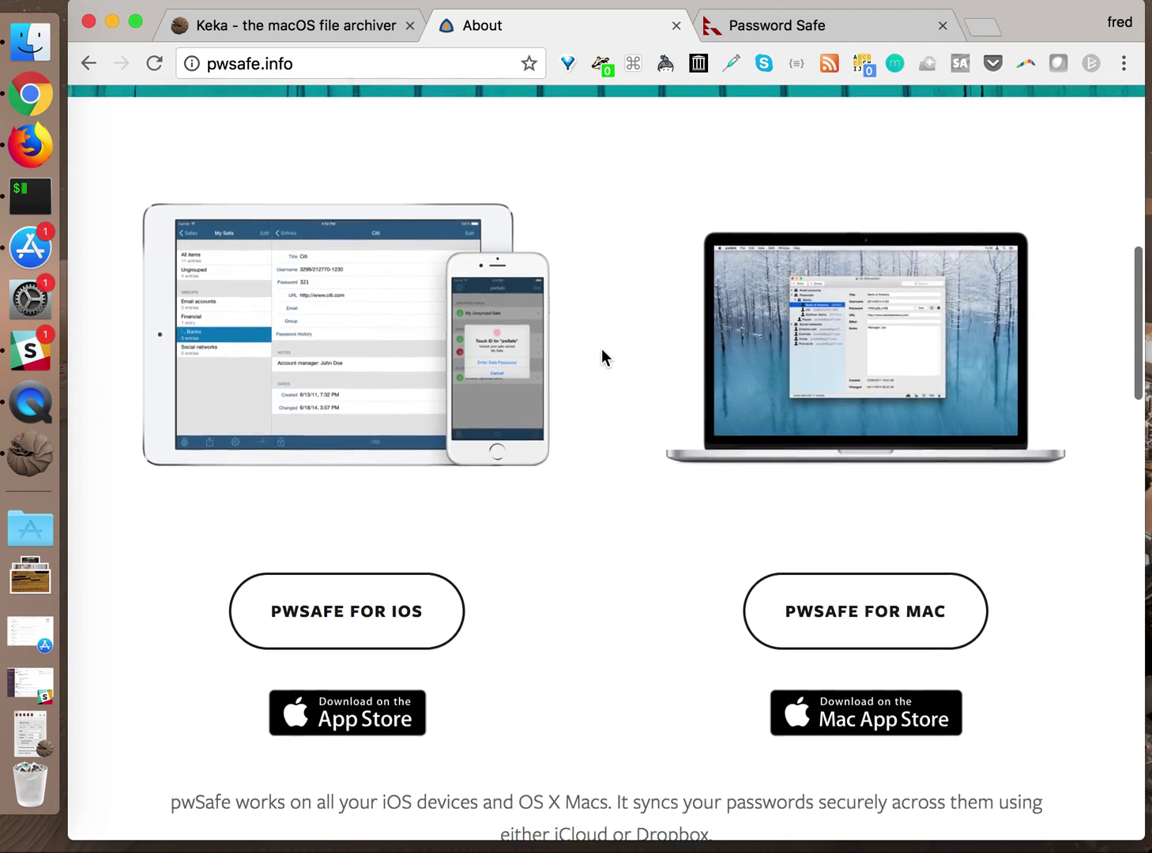
scroll(603, 355, up, 3)
scroll(601, 349, down, 15)
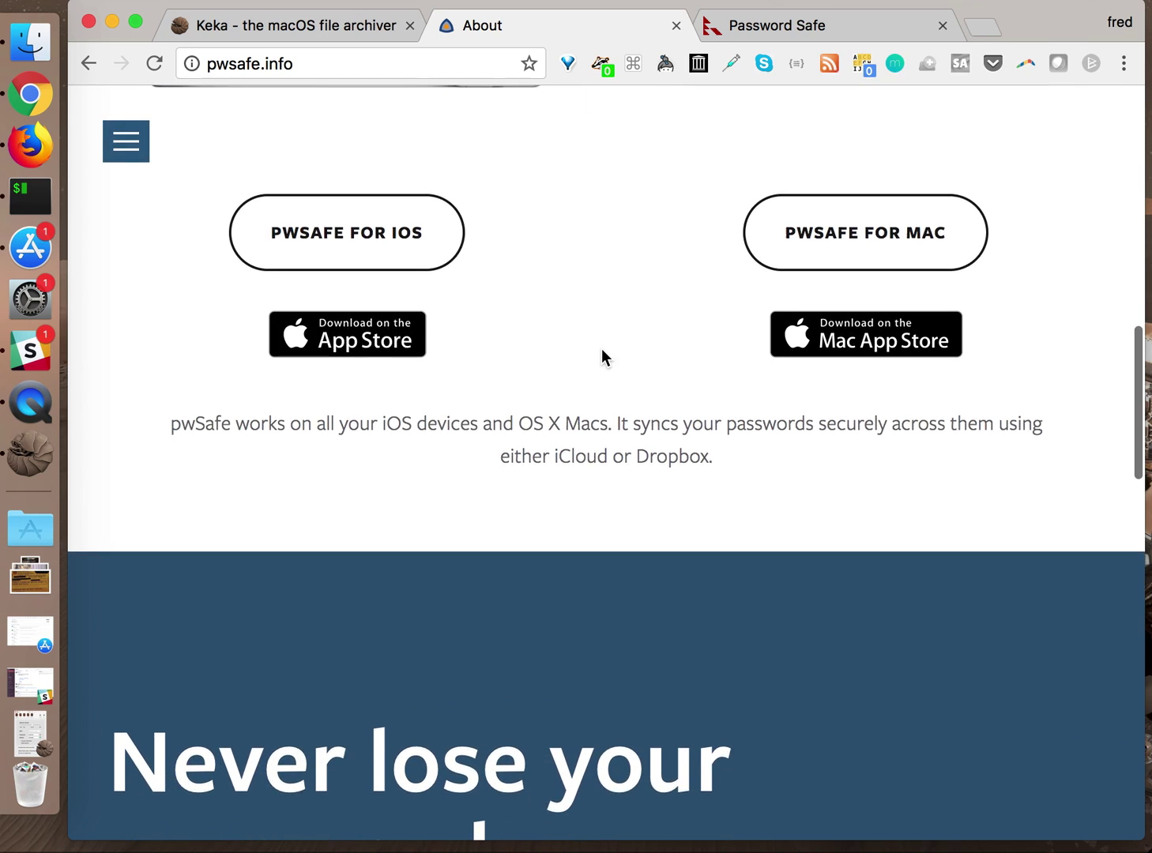
scroll(601, 348, down, 5)
scroll(602, 348, up, 20)
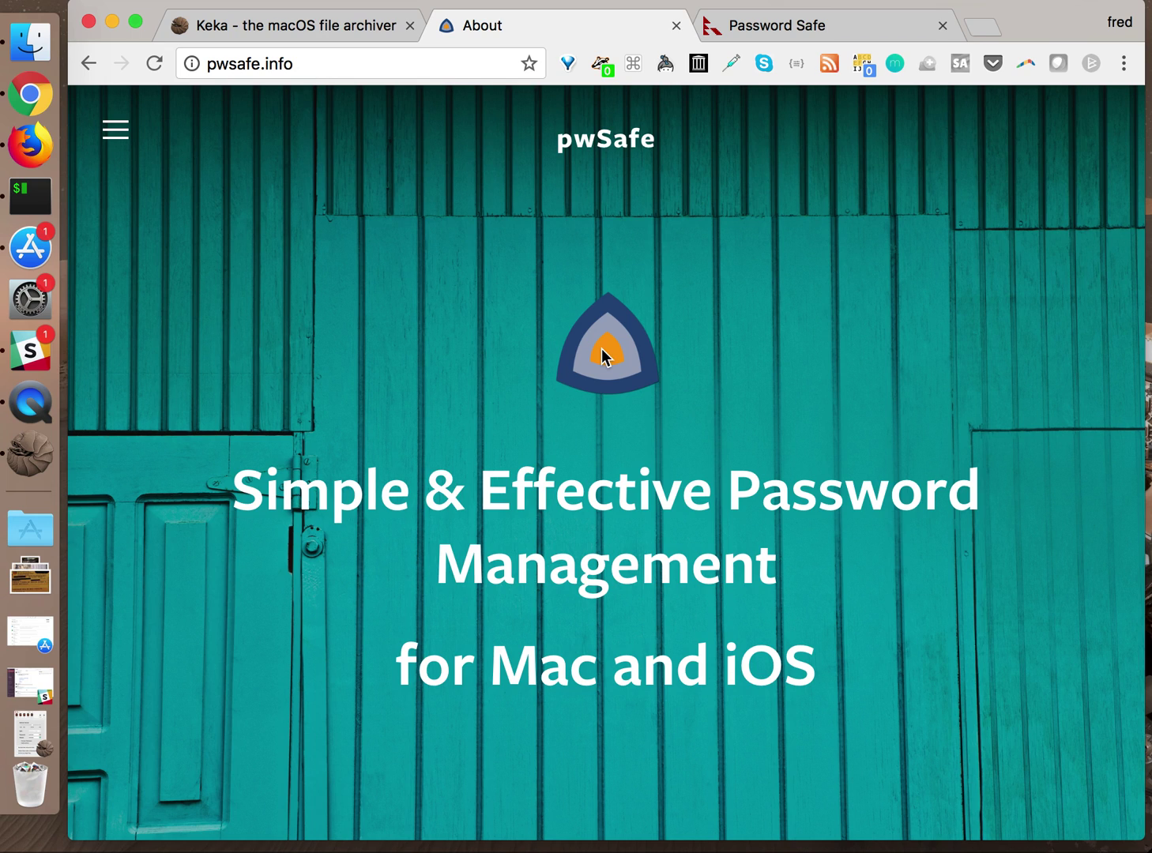
click(981, 28)
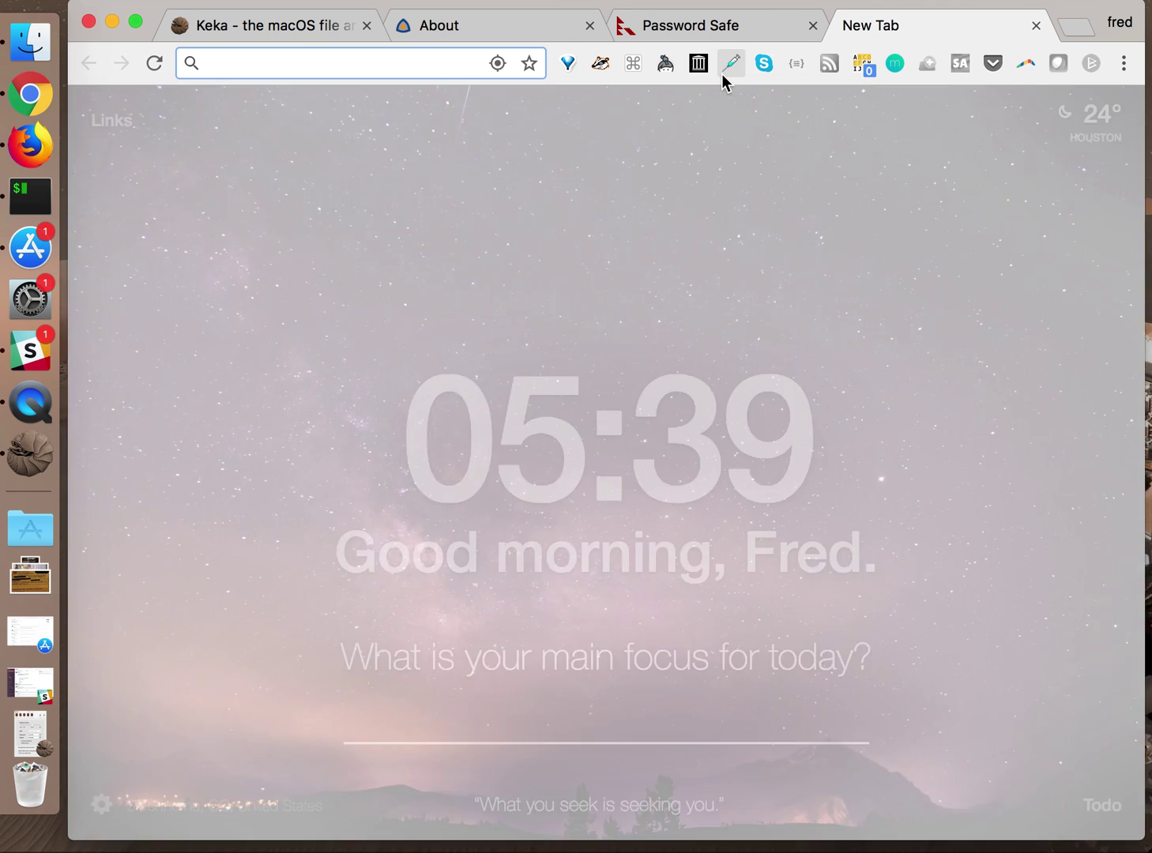
Search the web for 'pass phrases xkcd' and open the xkcd Password Strength comic
text(pass ph)
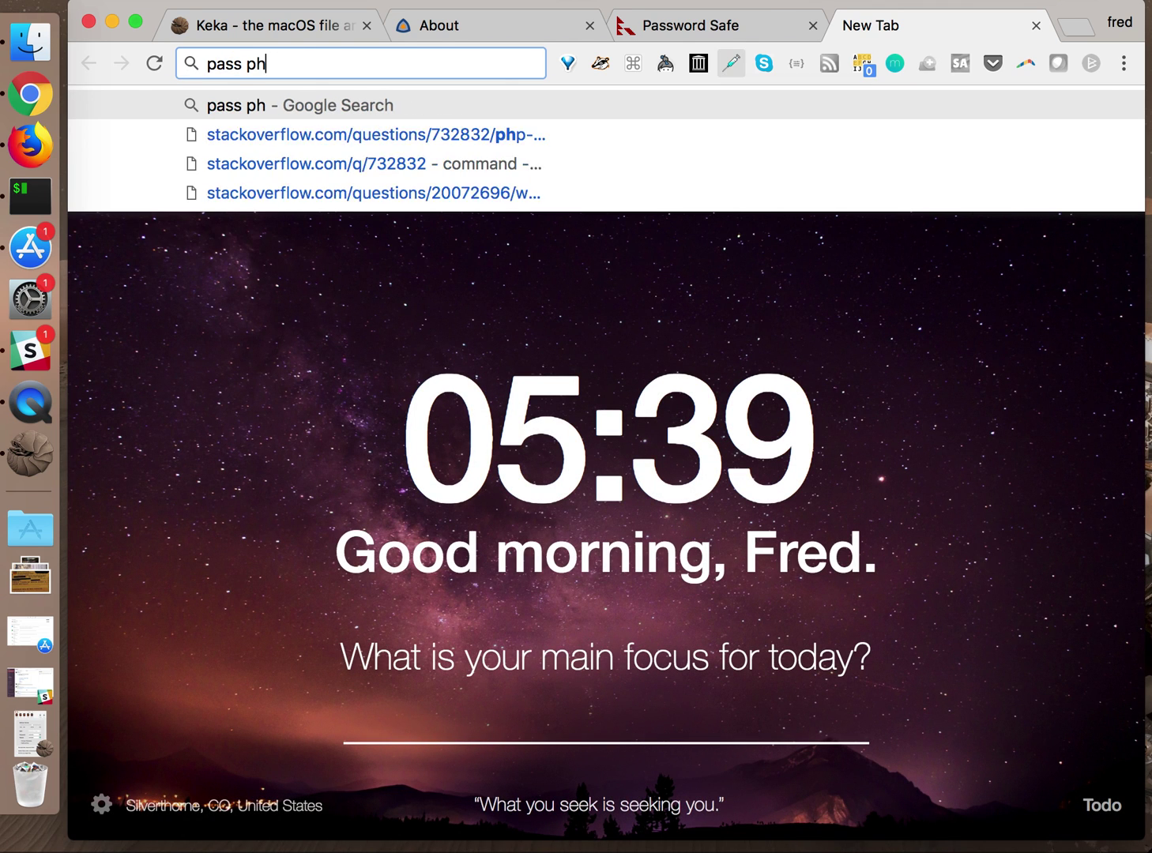
text(rases)
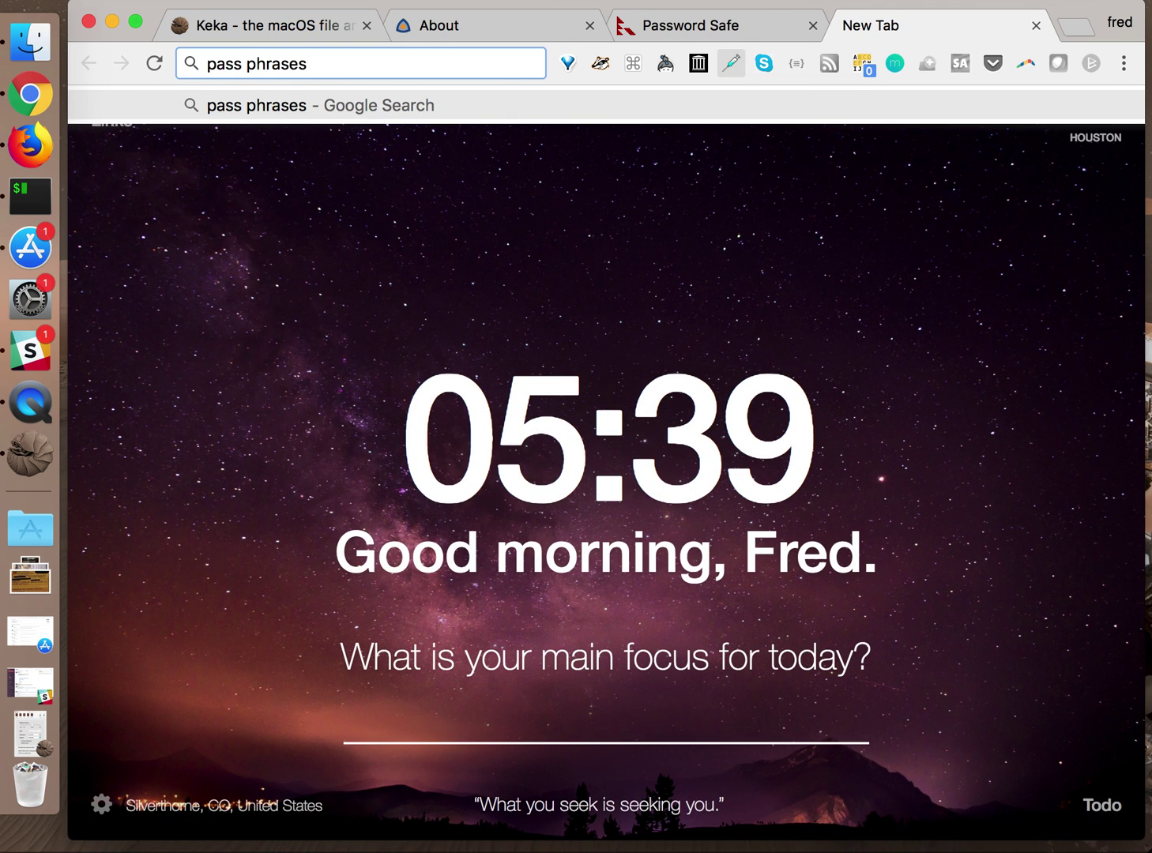
text( xkcd)
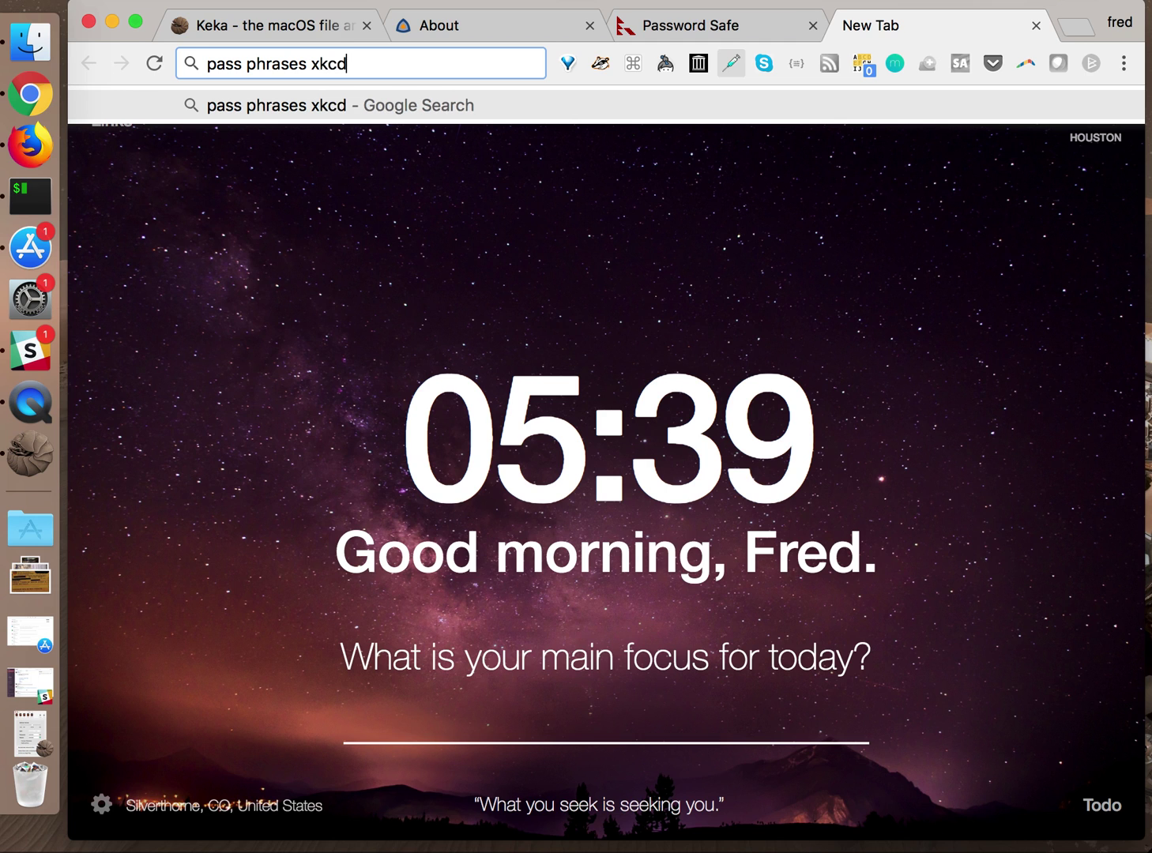
key(Return)
click(376, 349)
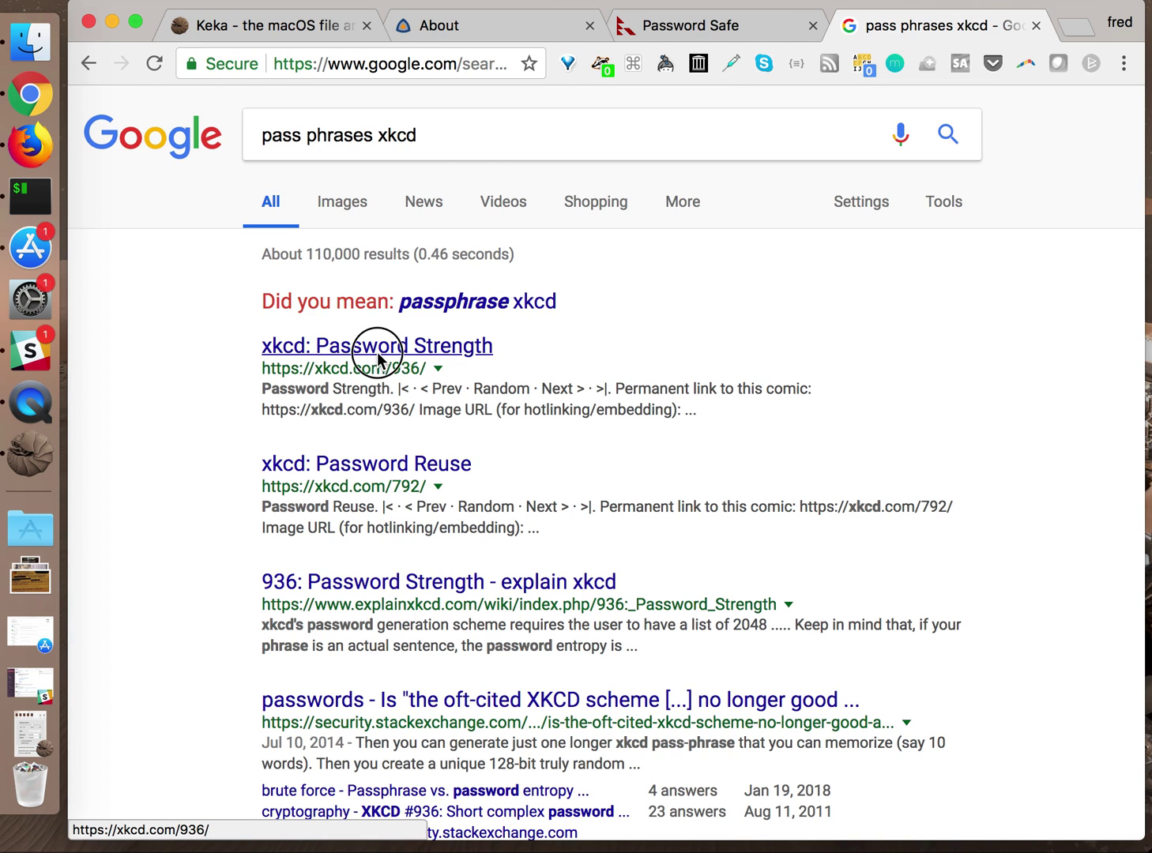
Scroll up and down through xkcd comic 936, Password Strength
scroll(427, 467, down, 5)
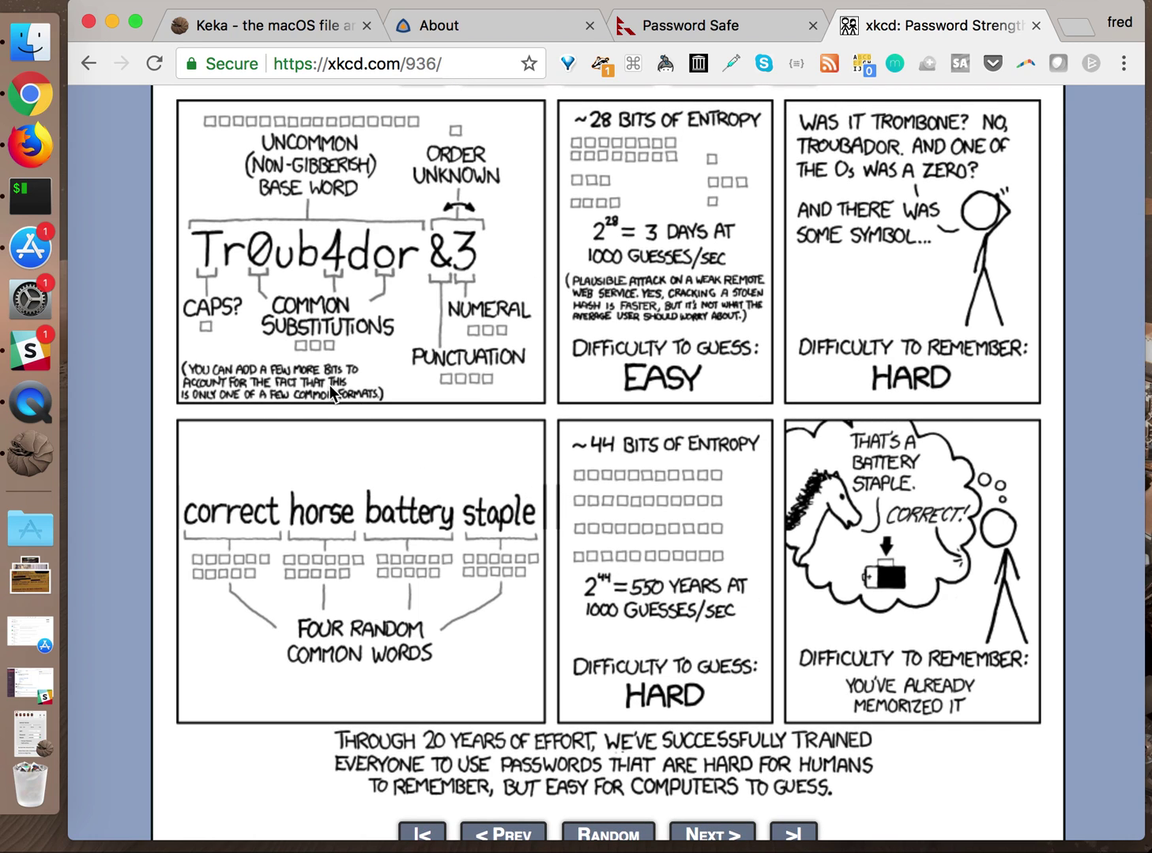
mouse_move(551, 251)
scroll(489, 542, up, 5)
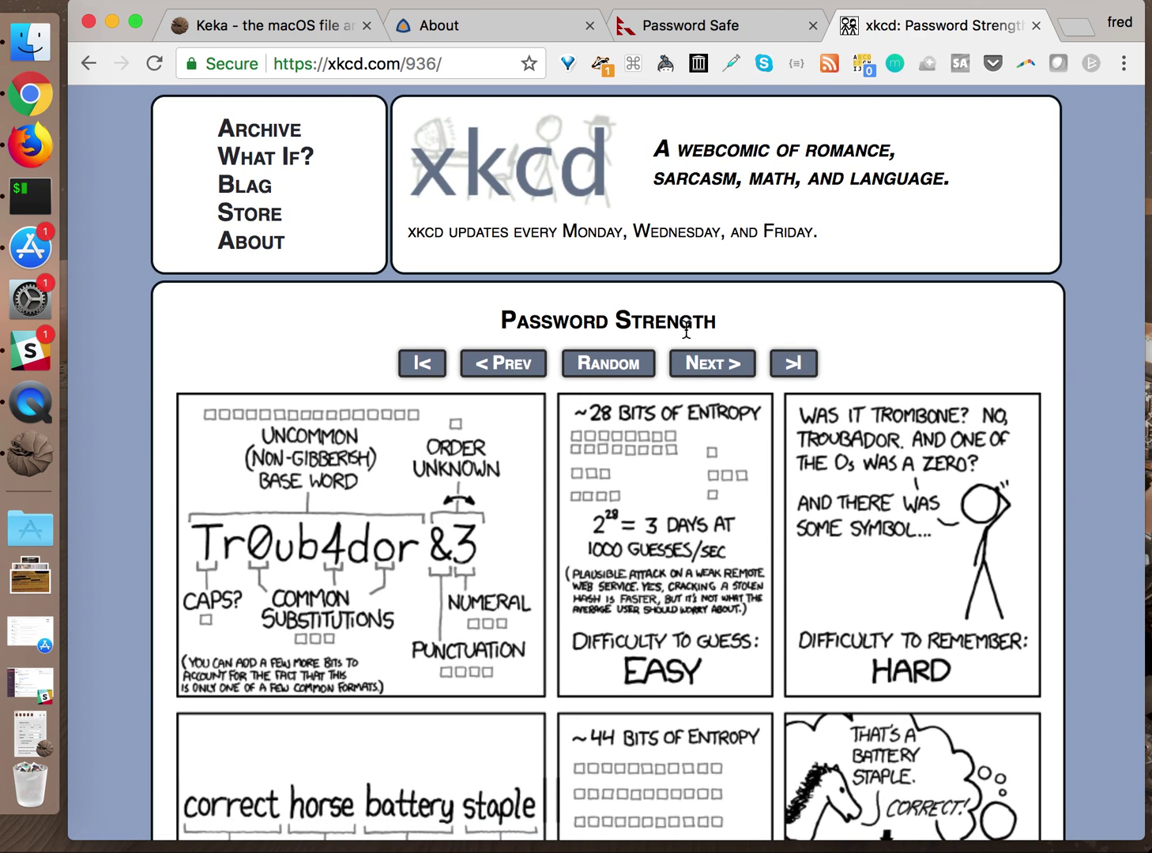
scroll(338, 383, down, 4)
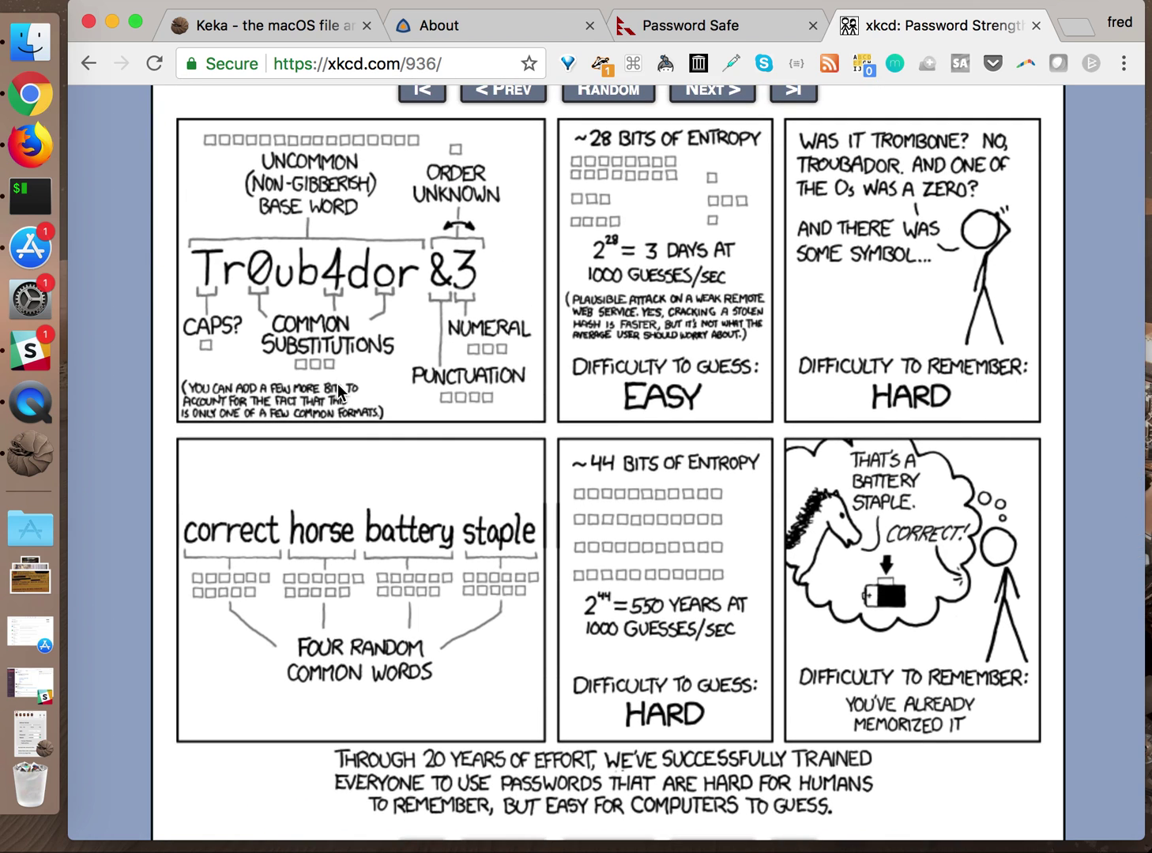
scroll(338, 384, up, 1)
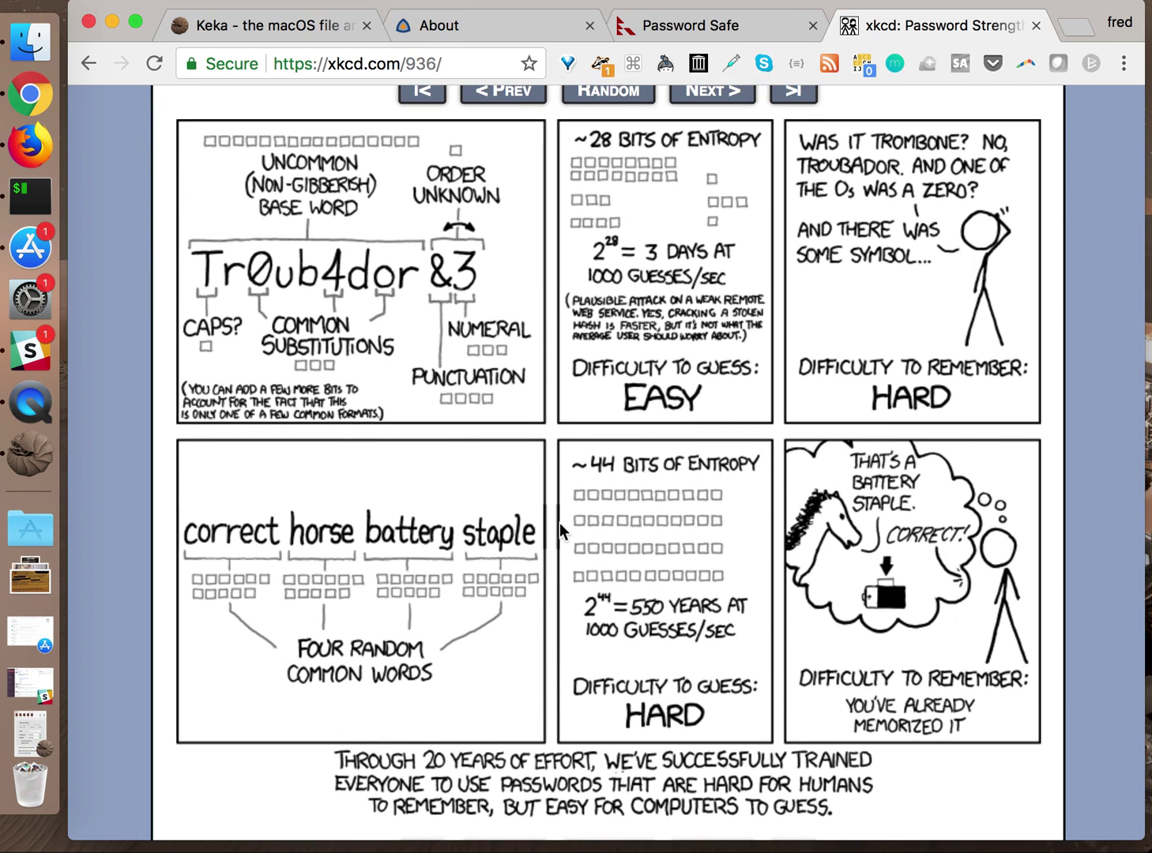
mouse_move(632, 454)
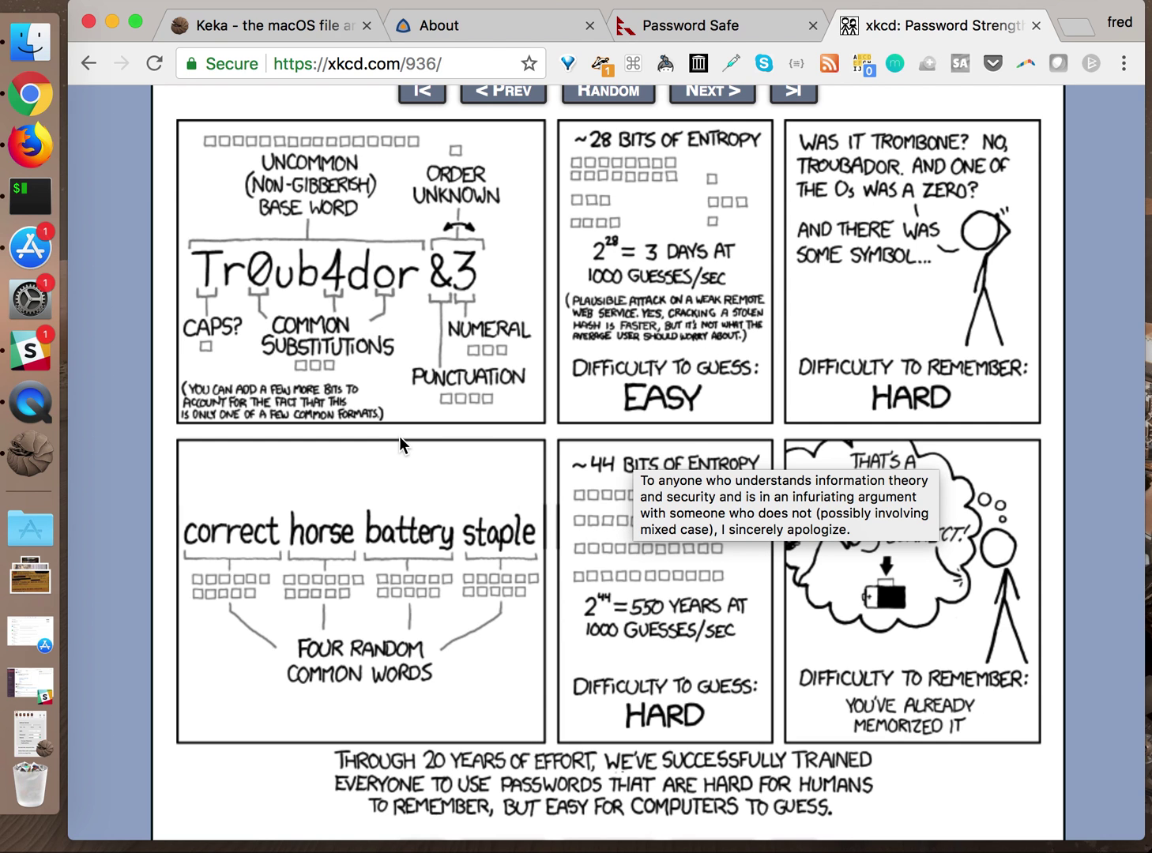
scroll(420, 470, down, 3)
scroll(420, 469, up, 10)
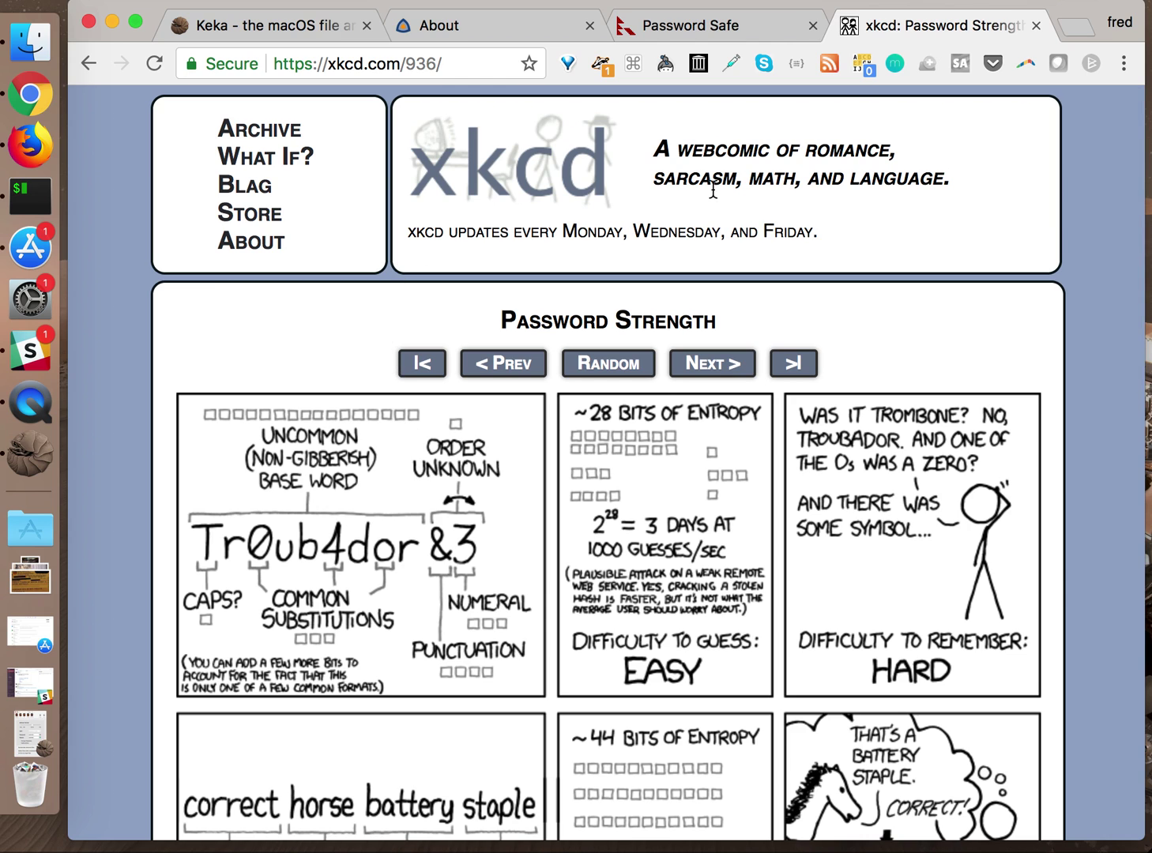
Launch pwSafe from the Dock's Applications stack and shift its welcome window slightly left
click(734, 35)
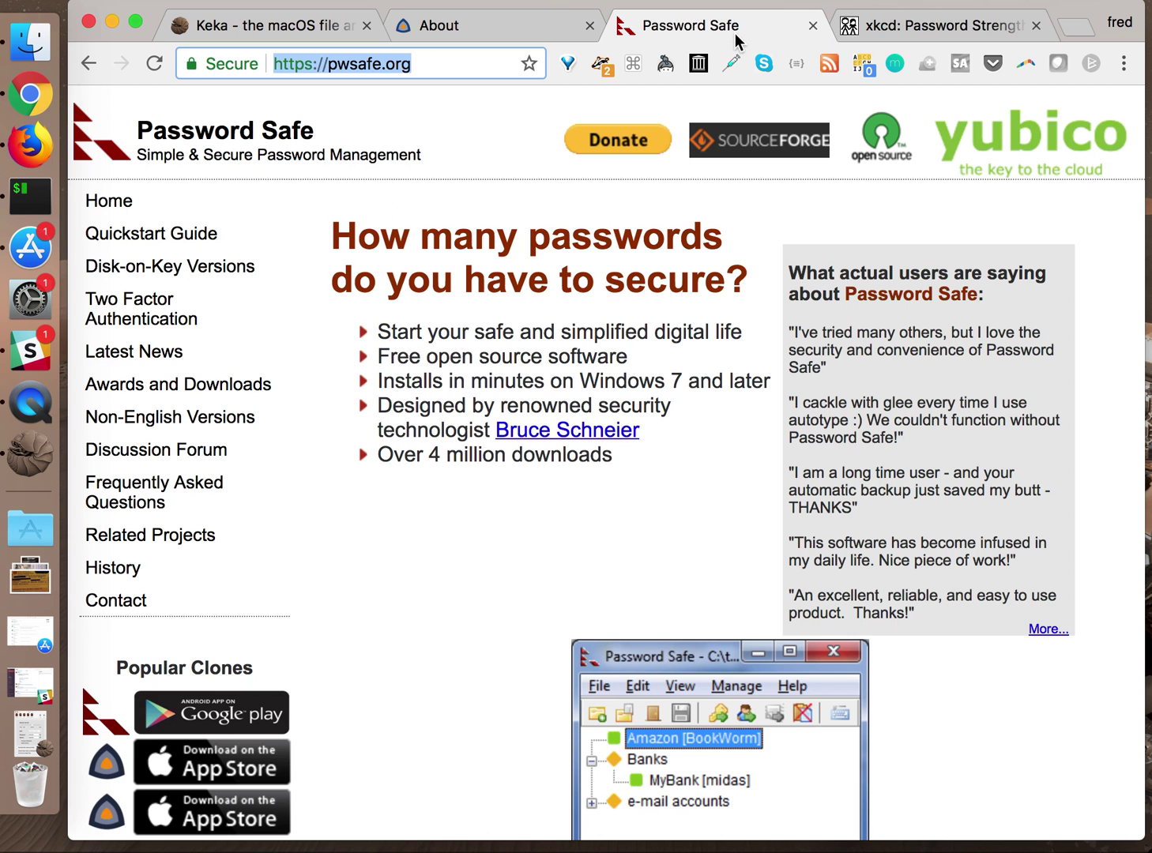
click(508, 32)
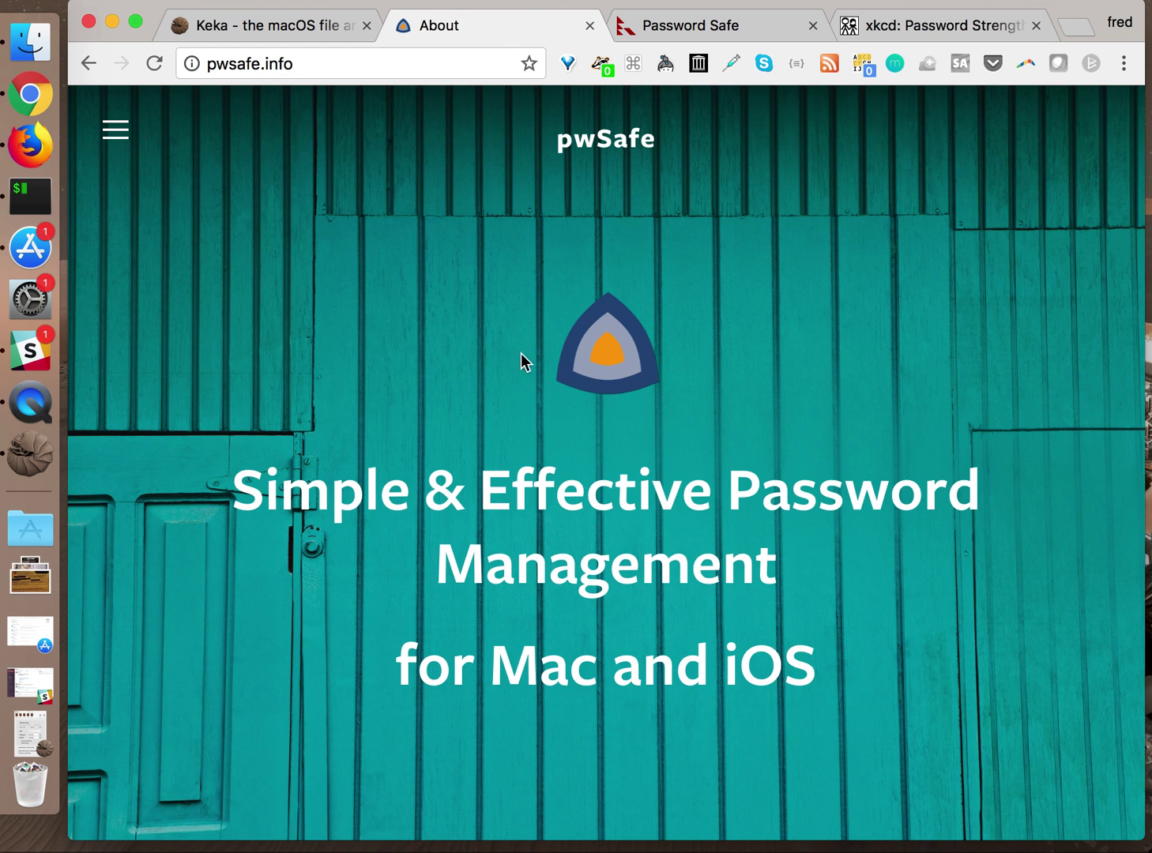
click(36, 530)
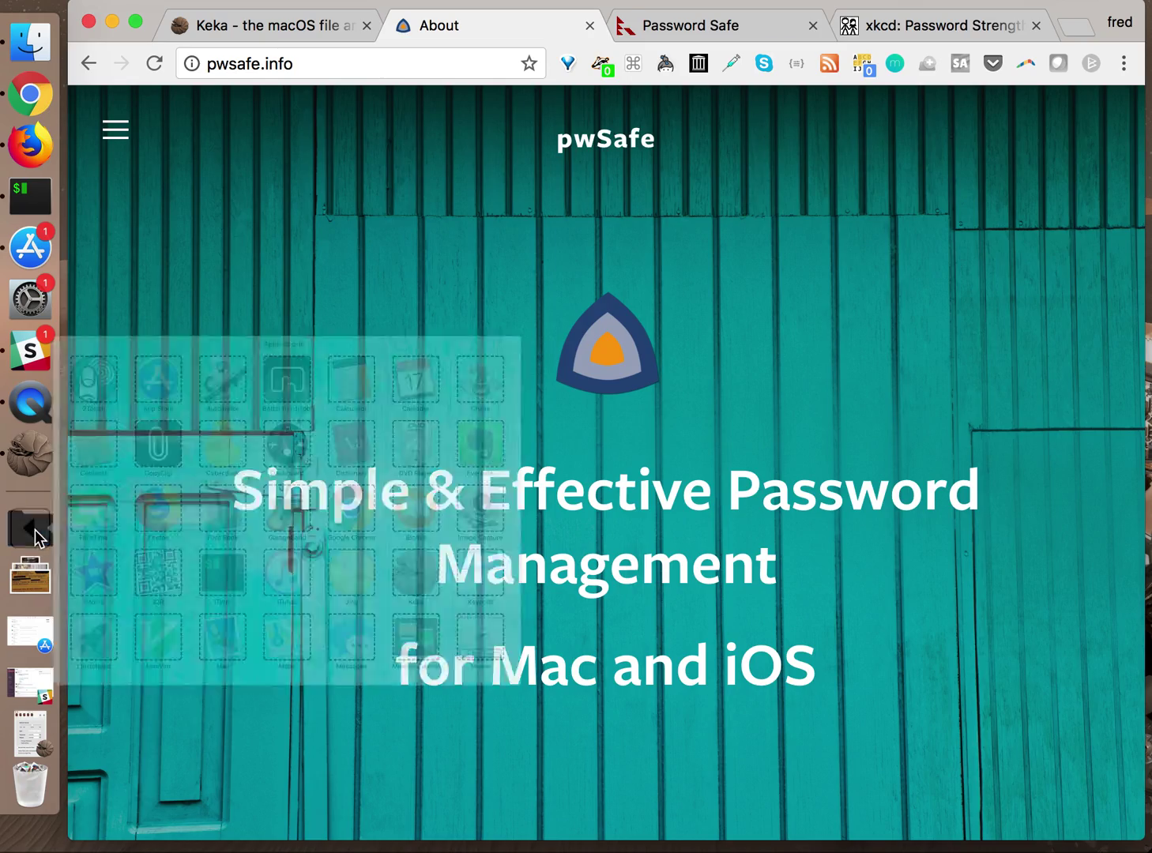
scroll(369, 516, down, 3)
scroll(369, 514, down, 3)
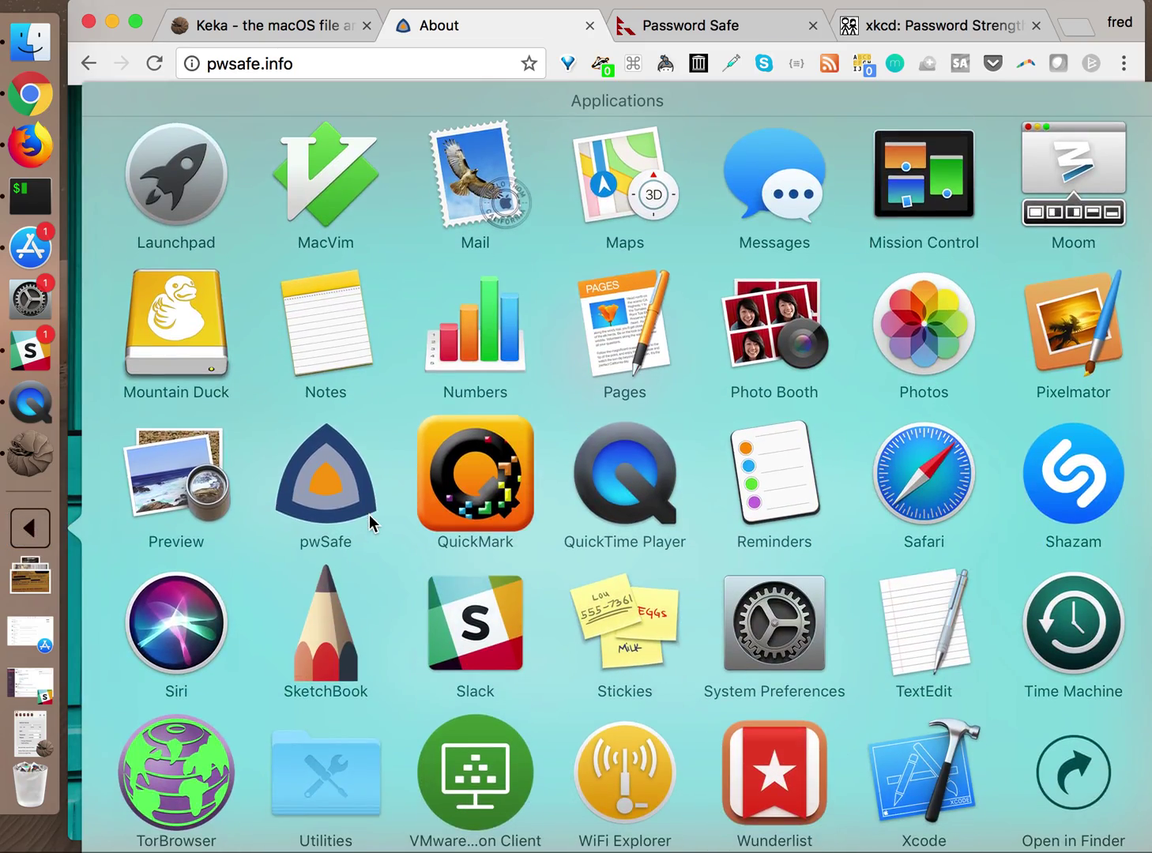
click(341, 517)
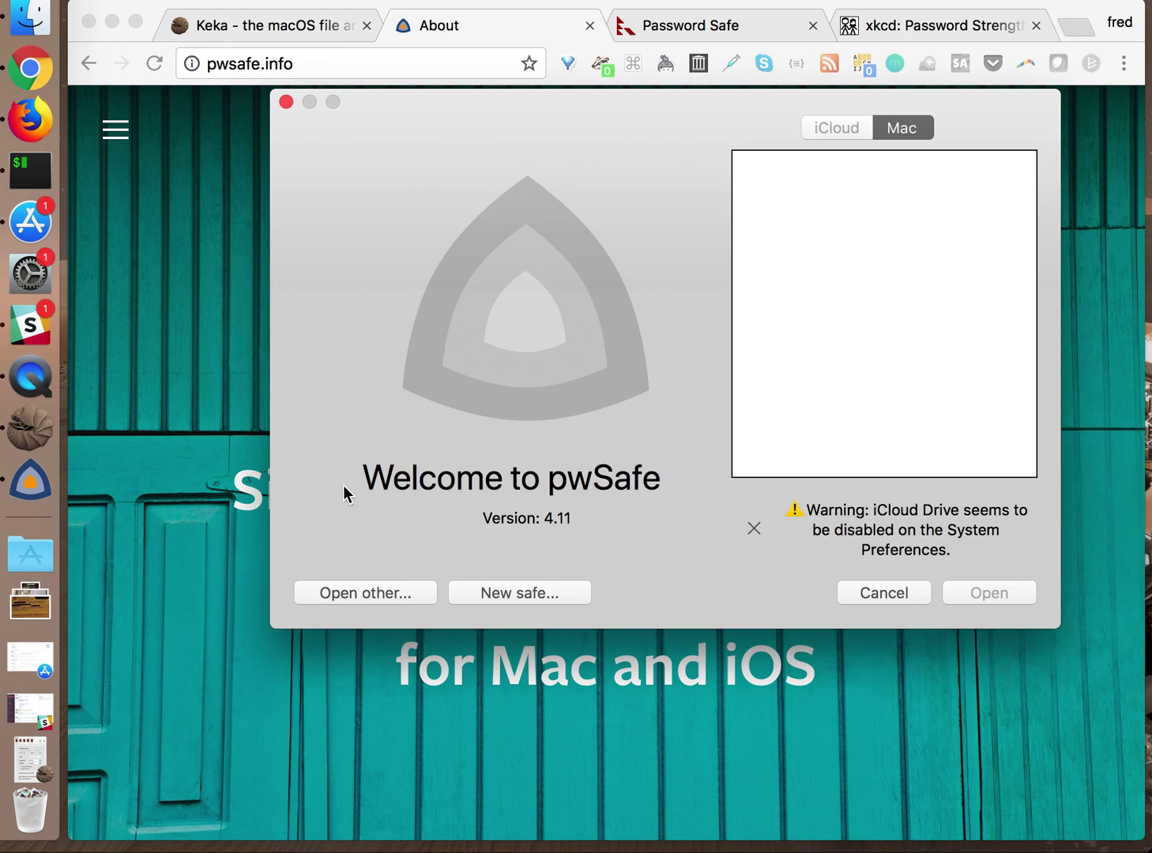
drag(587, 100, 516, 101)
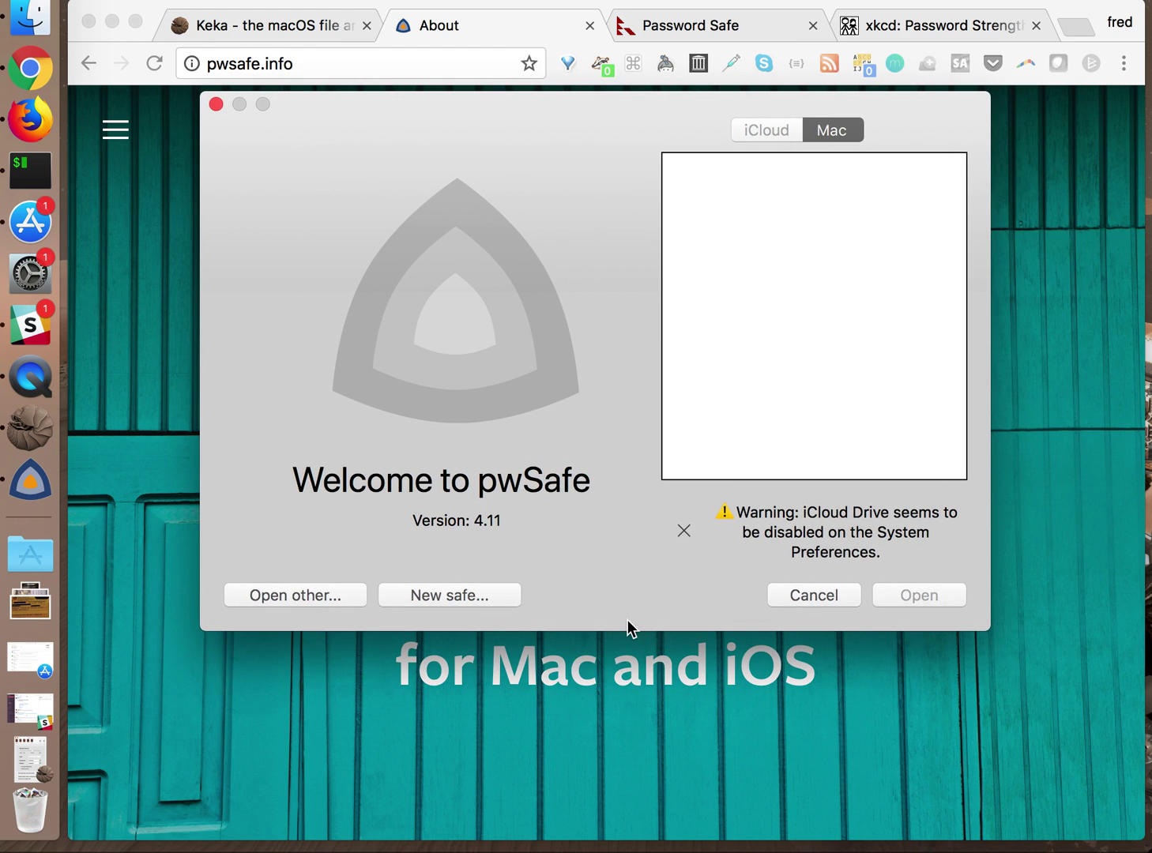
Dismiss the iCloud Drive warning and start creating a new safe
click(811, 321)
click(686, 531)
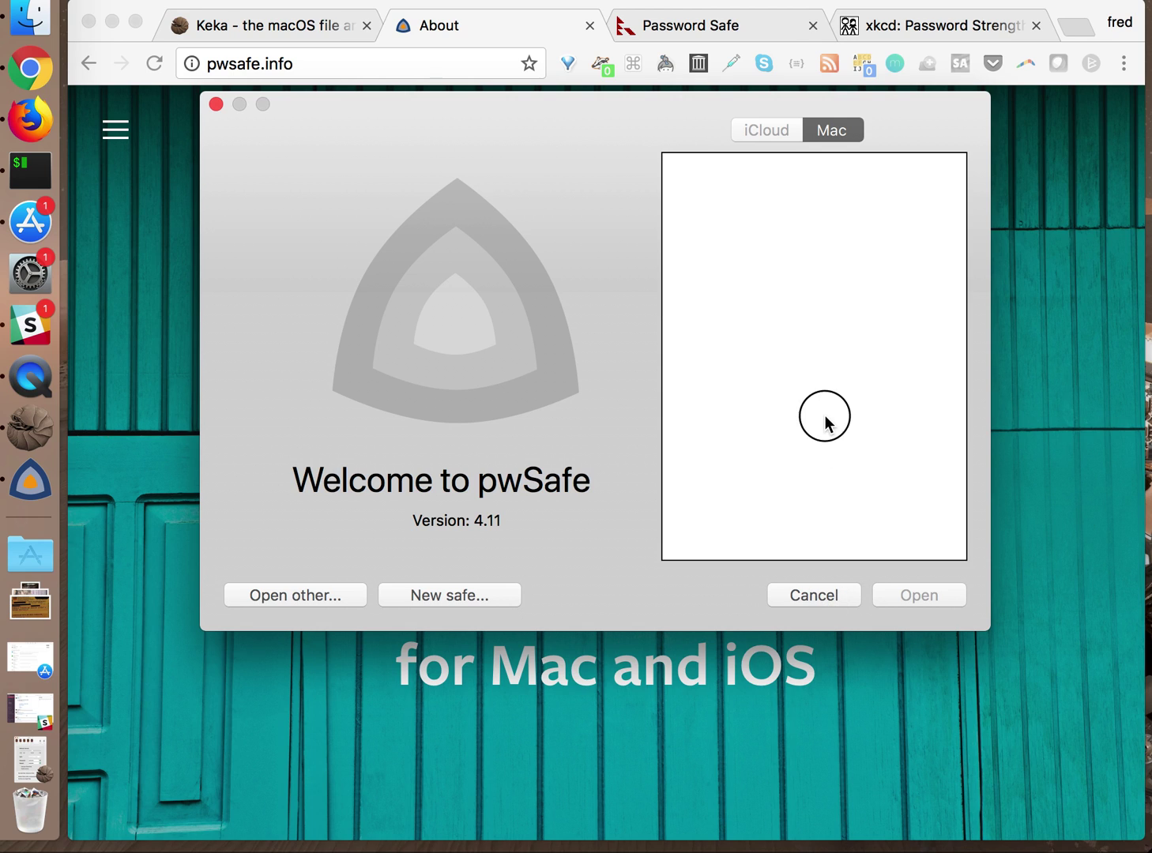
click(822, 130)
click(428, 595)
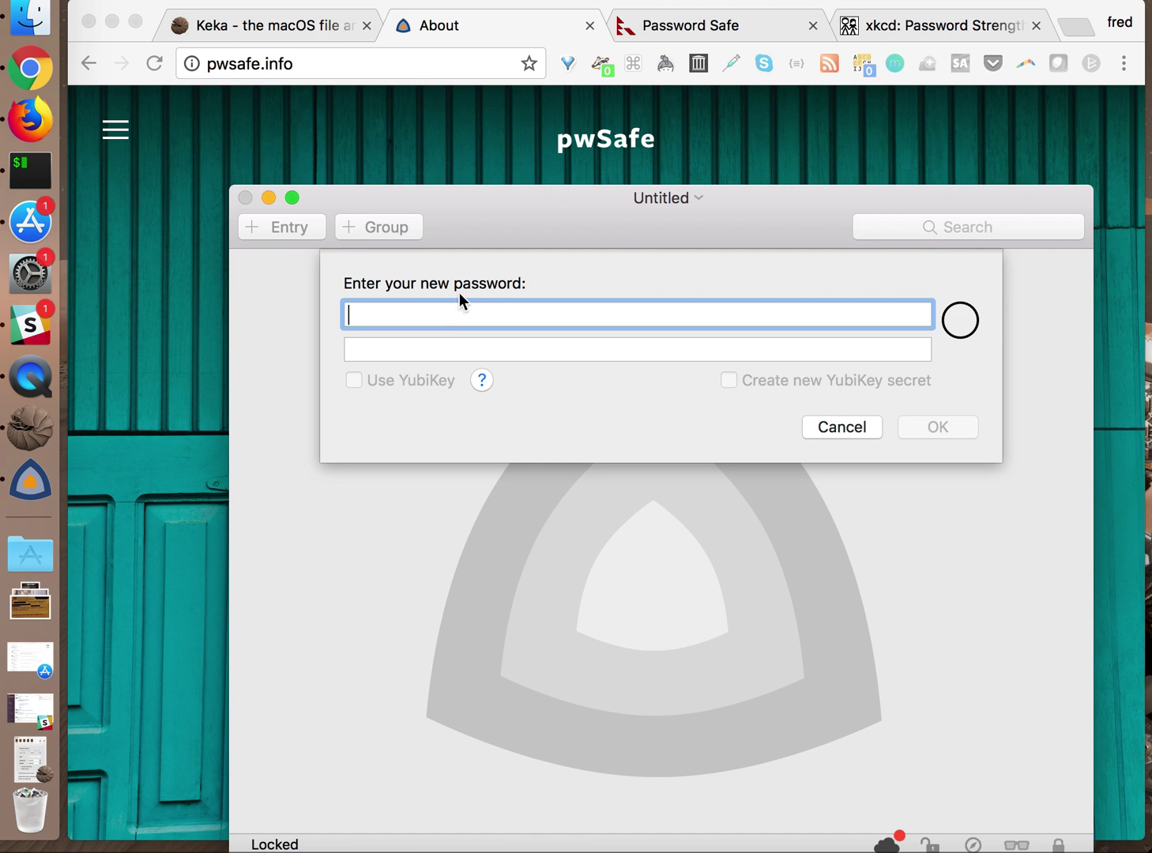
Recheck the xkcd comic, then enter and confirm a long passphrase as the master password
click(965, 30)
scroll(675, 471, down, 5)
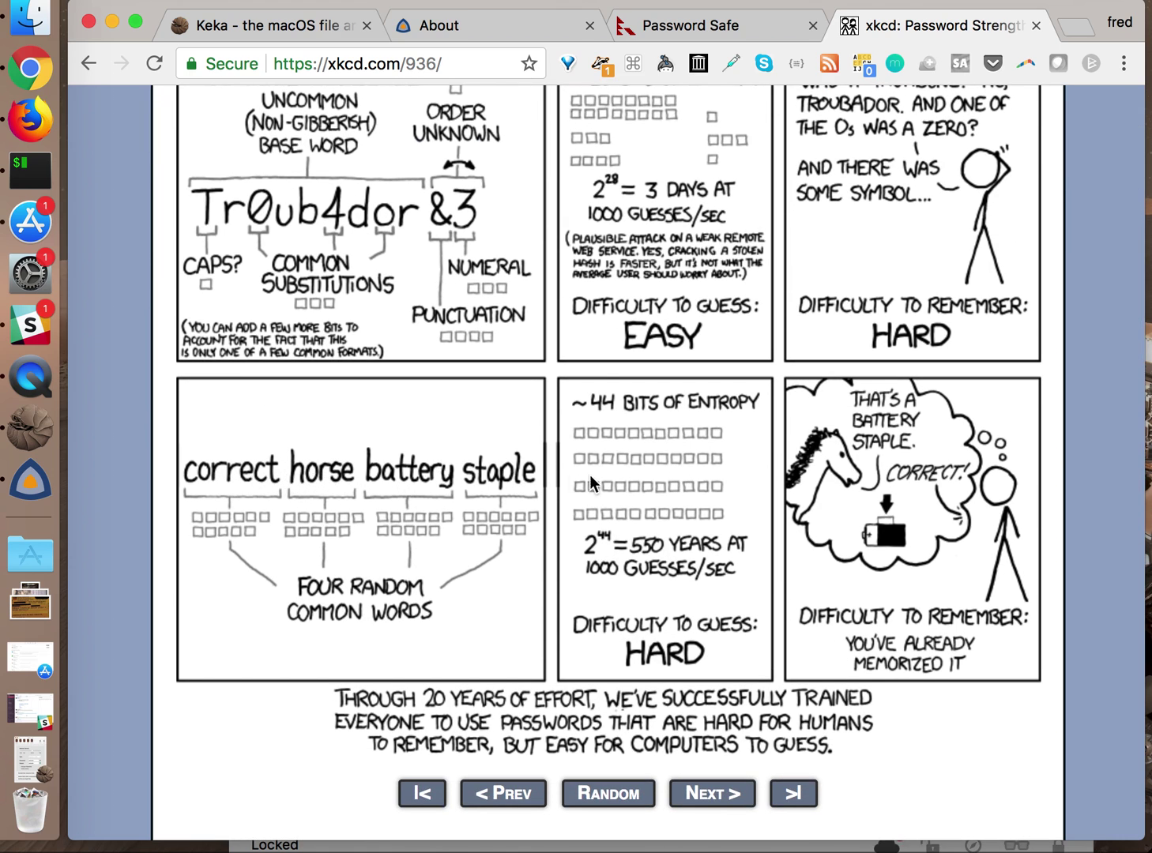
click(30, 479)
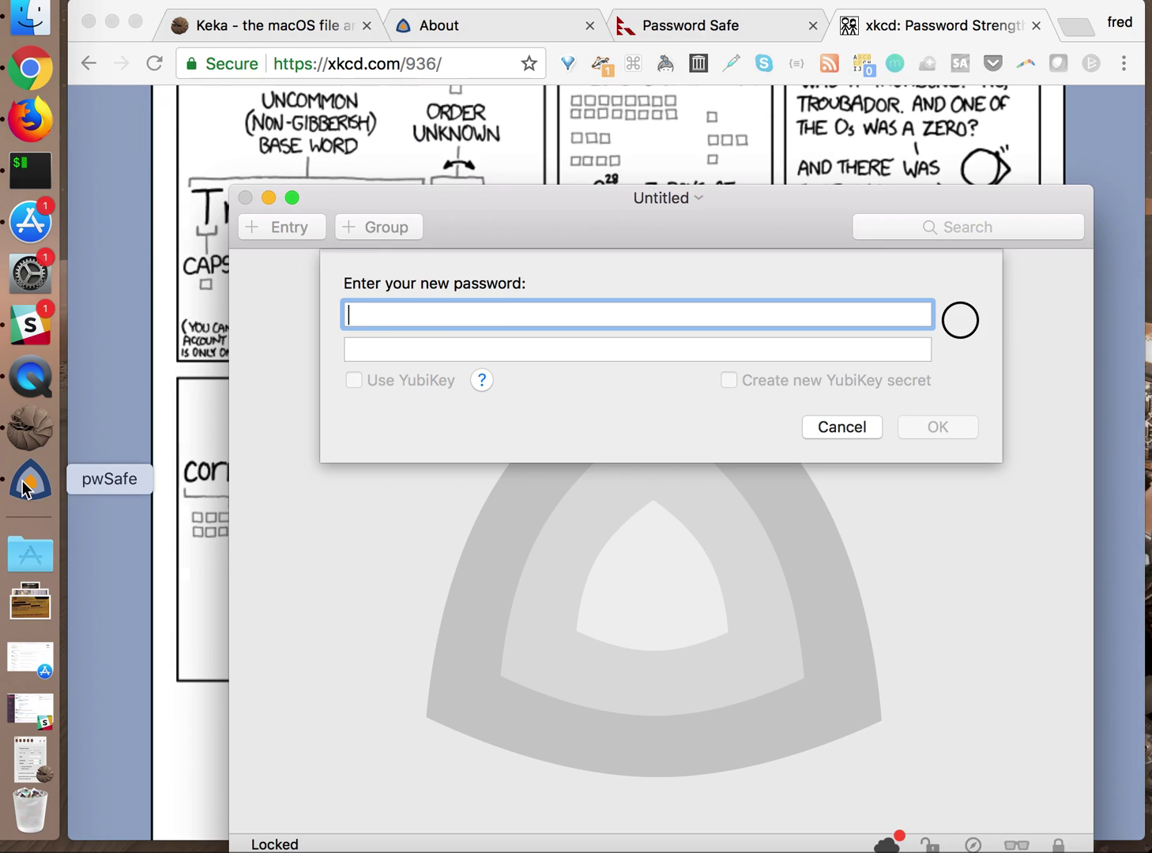
text(correcthorseba)
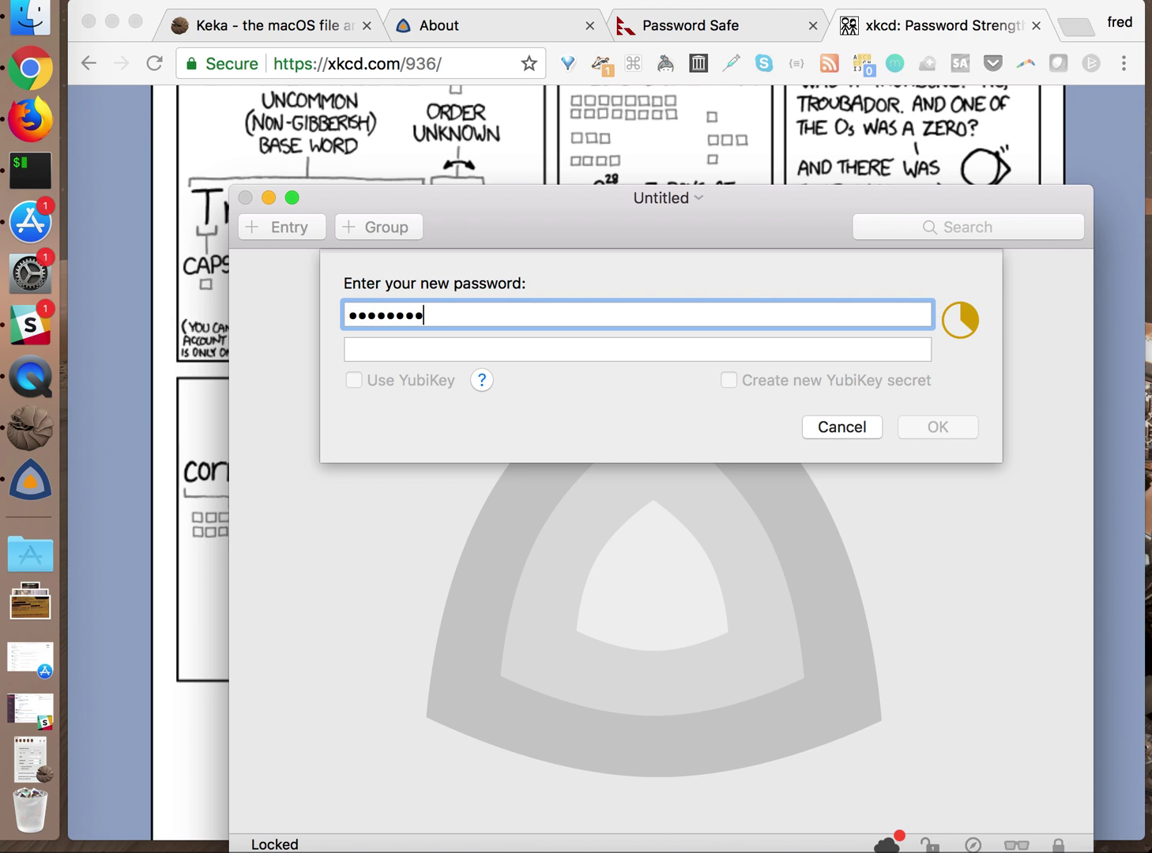
text(tterystaple)
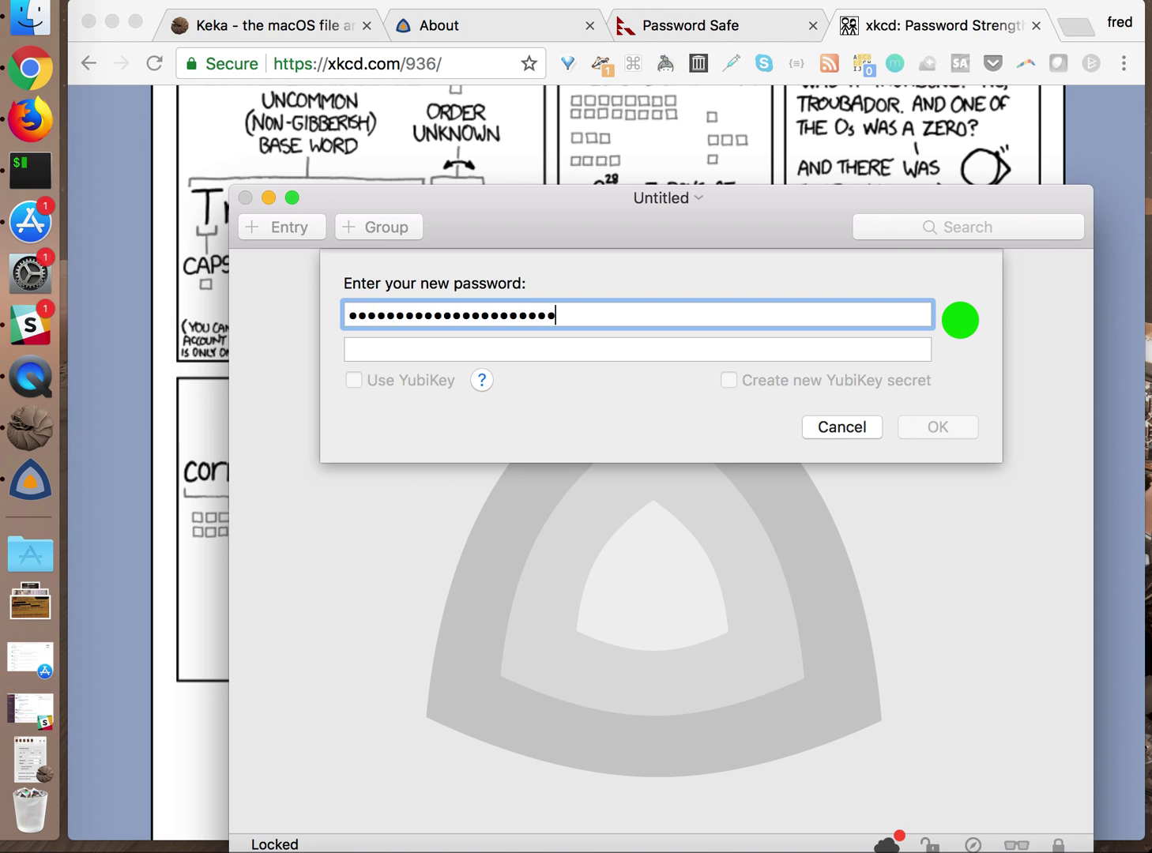
text(ple)
key(Tab)
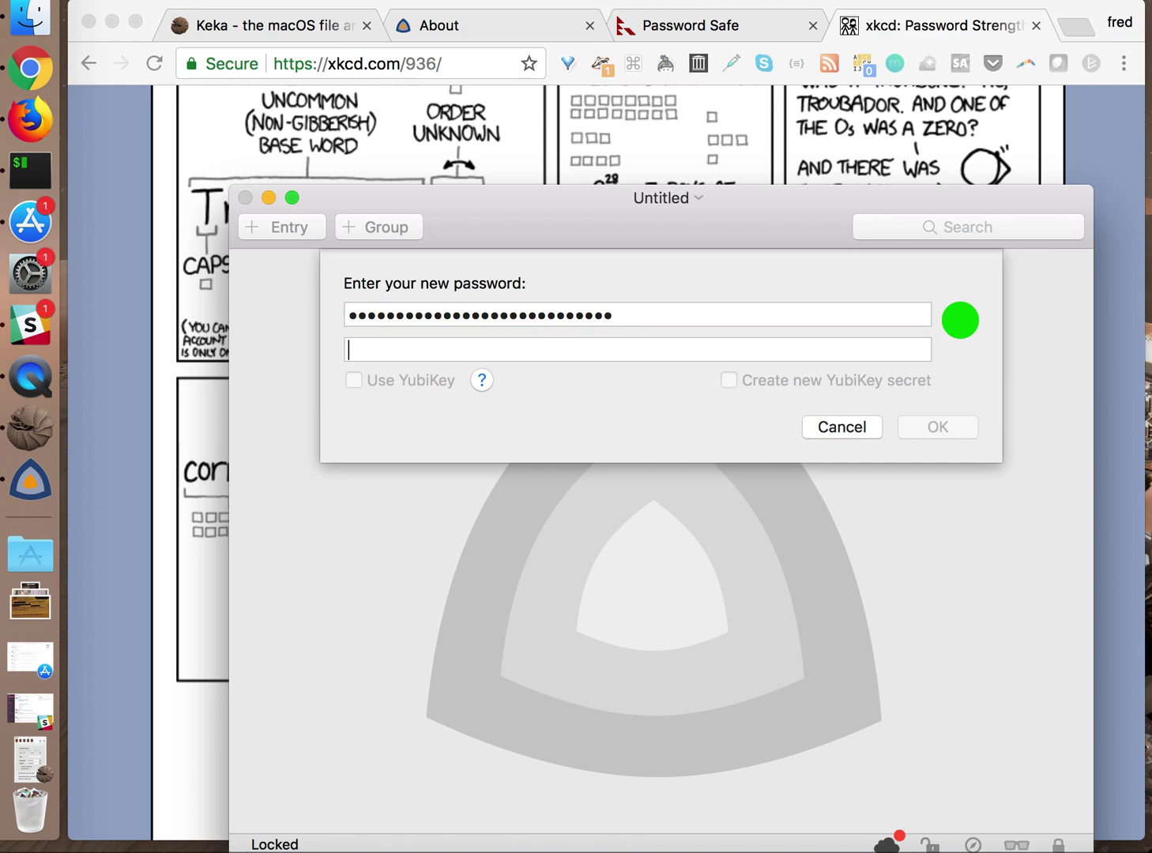
text(correcthorseb)
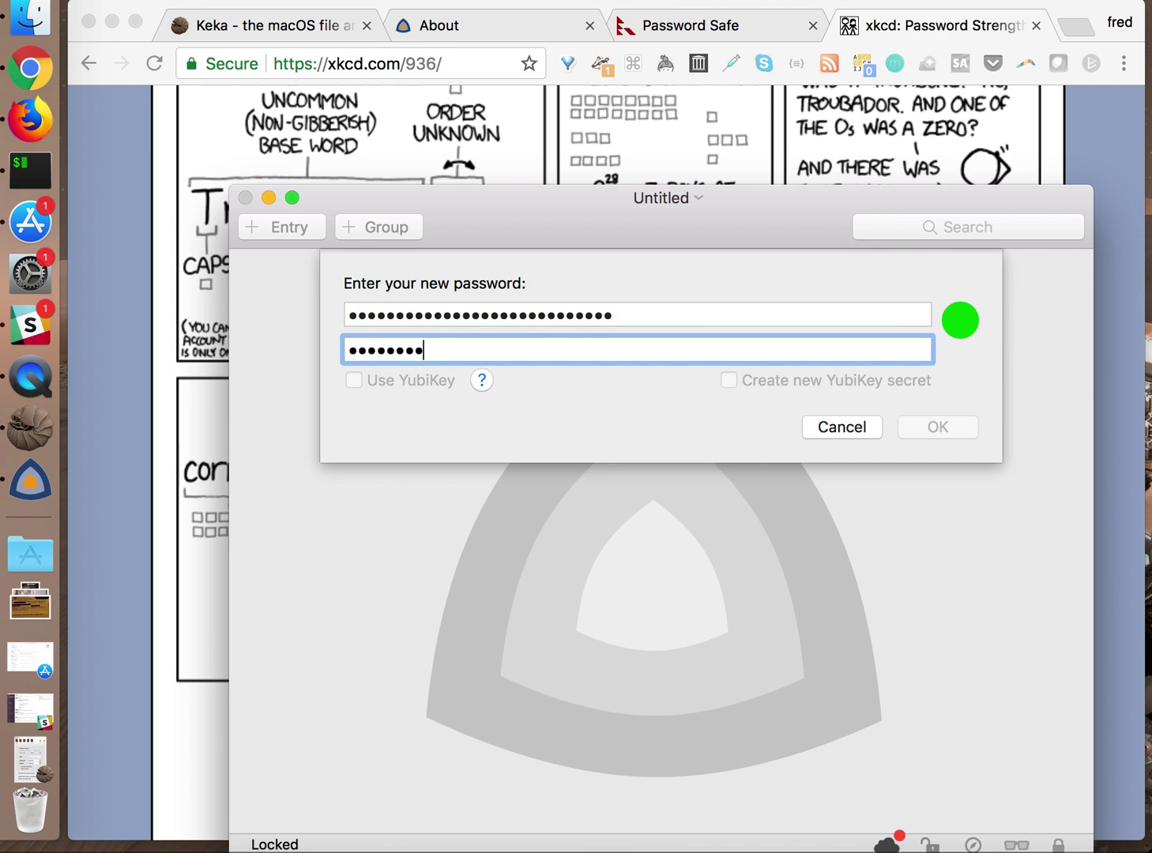
text(atterystapleple)
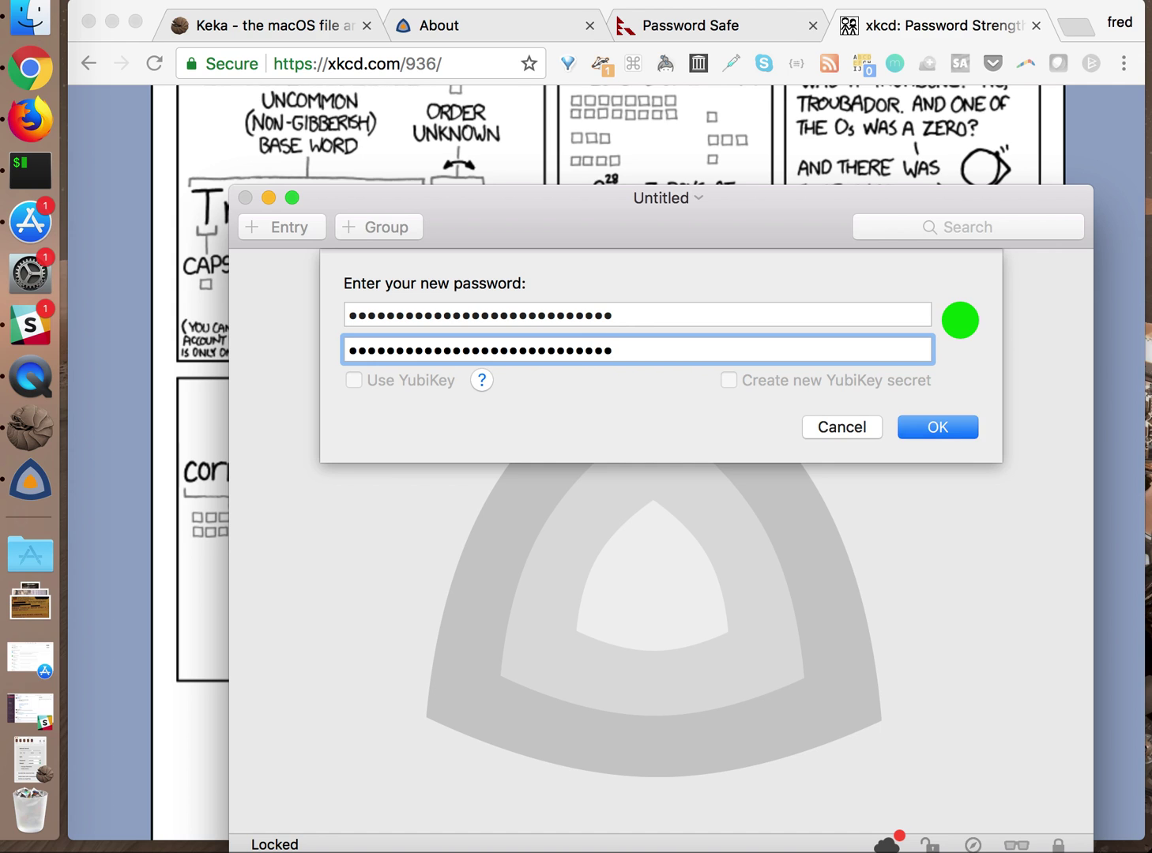
click(933, 419)
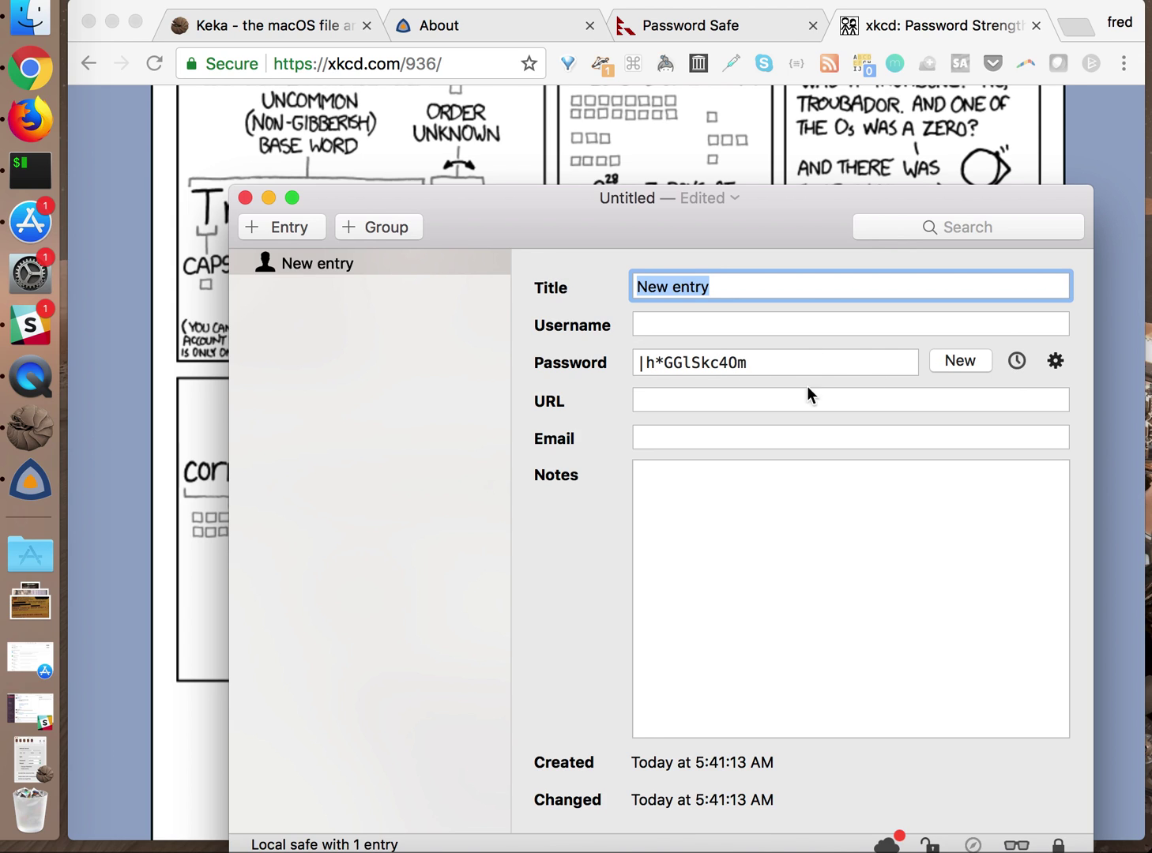
Rename the entry's title from facebook to twitter
triple_click(668, 289)
text(facebook)
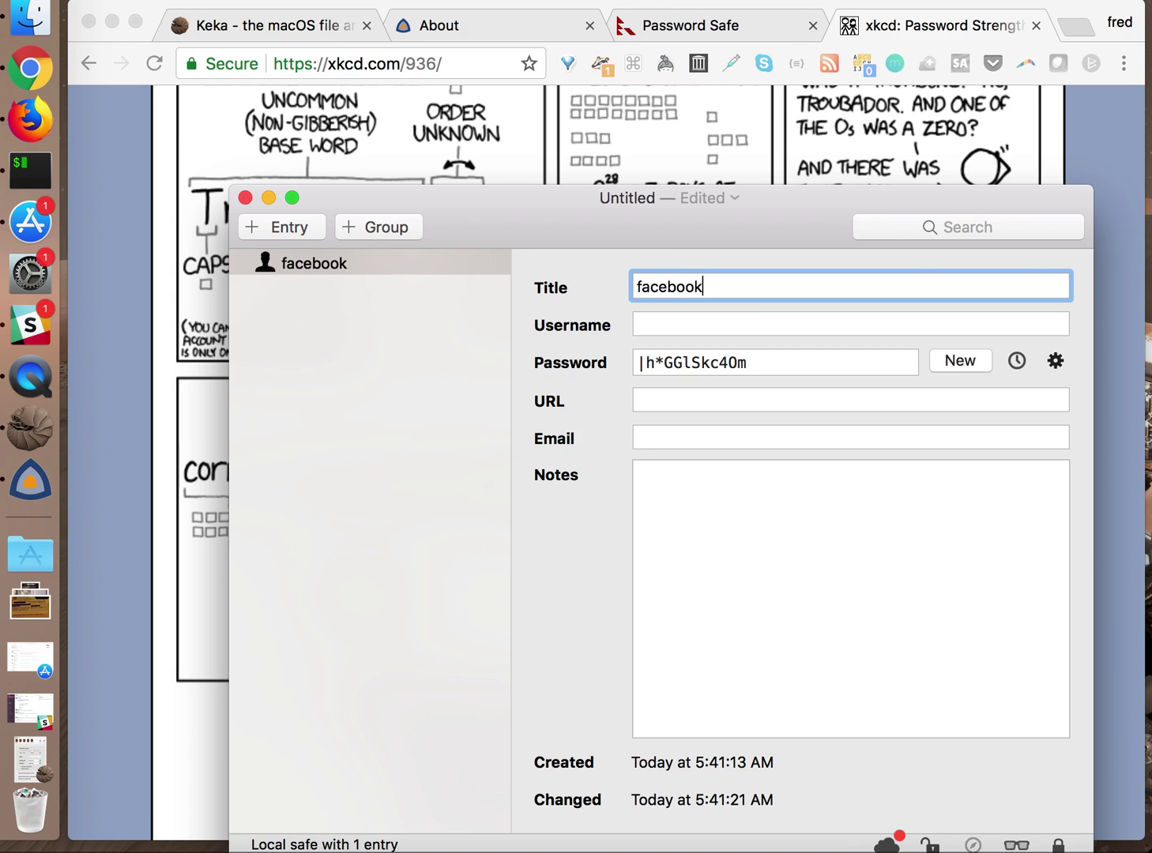
key(BackSpace)
key(BackSpace)
key(BackSpace)
key(BackSpace)
key(BackSpace)
key(BackSpace)
key(BackSpace)
key(BackSpace)
text(twitter)
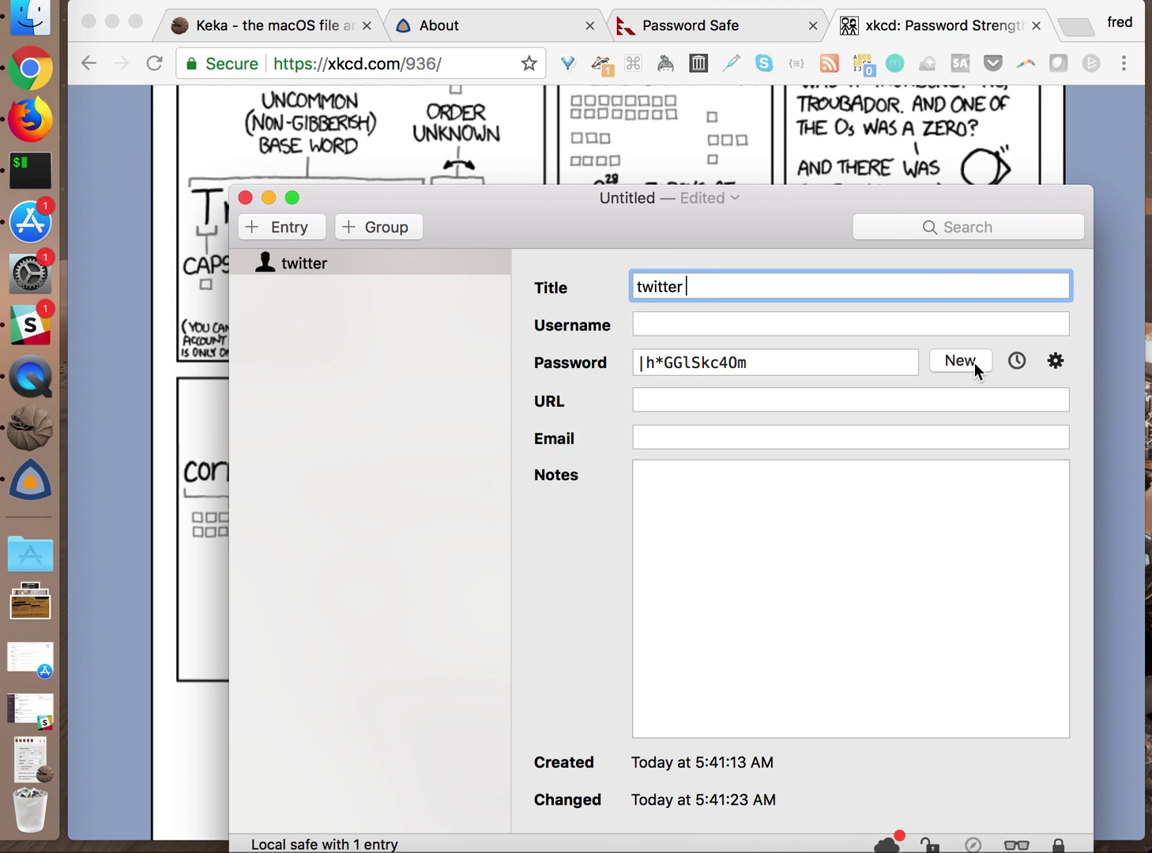
Check the password policy and history, then generate a fresh random password twice
click(1057, 364)
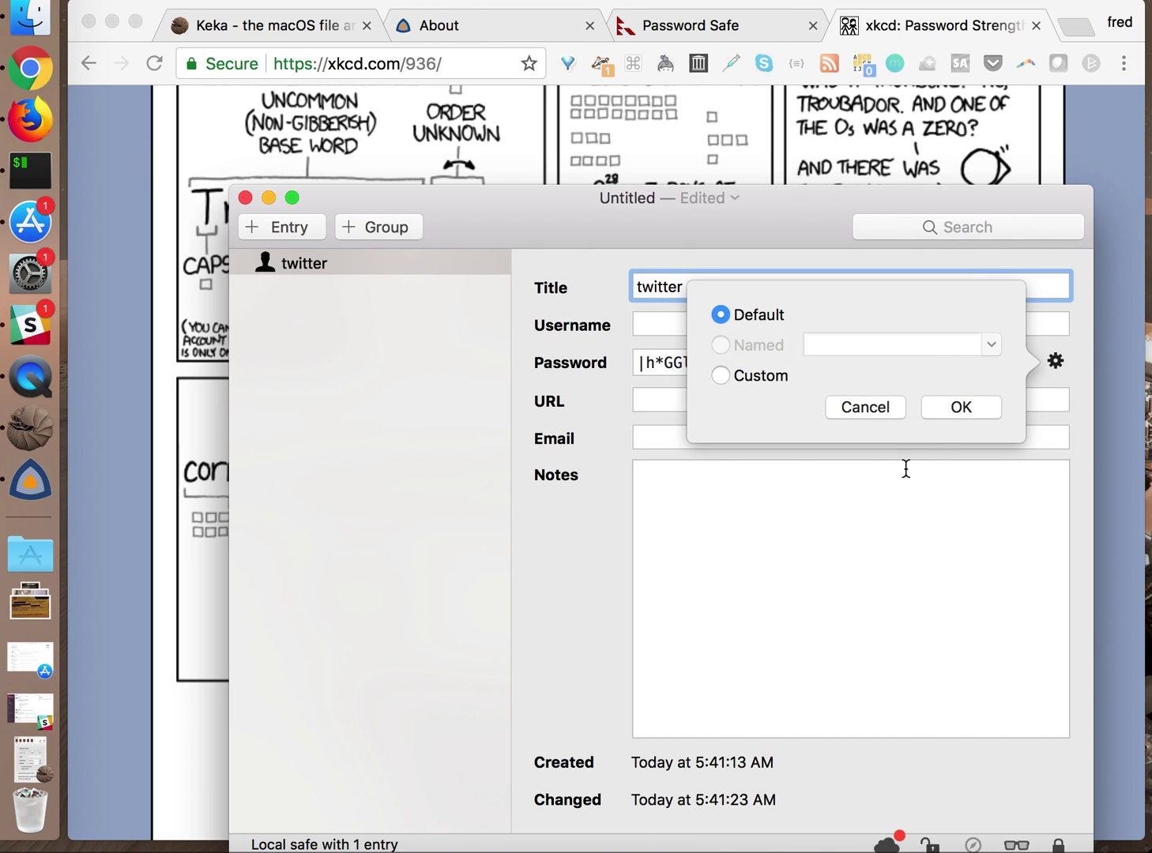
click(924, 445)
click(1027, 362)
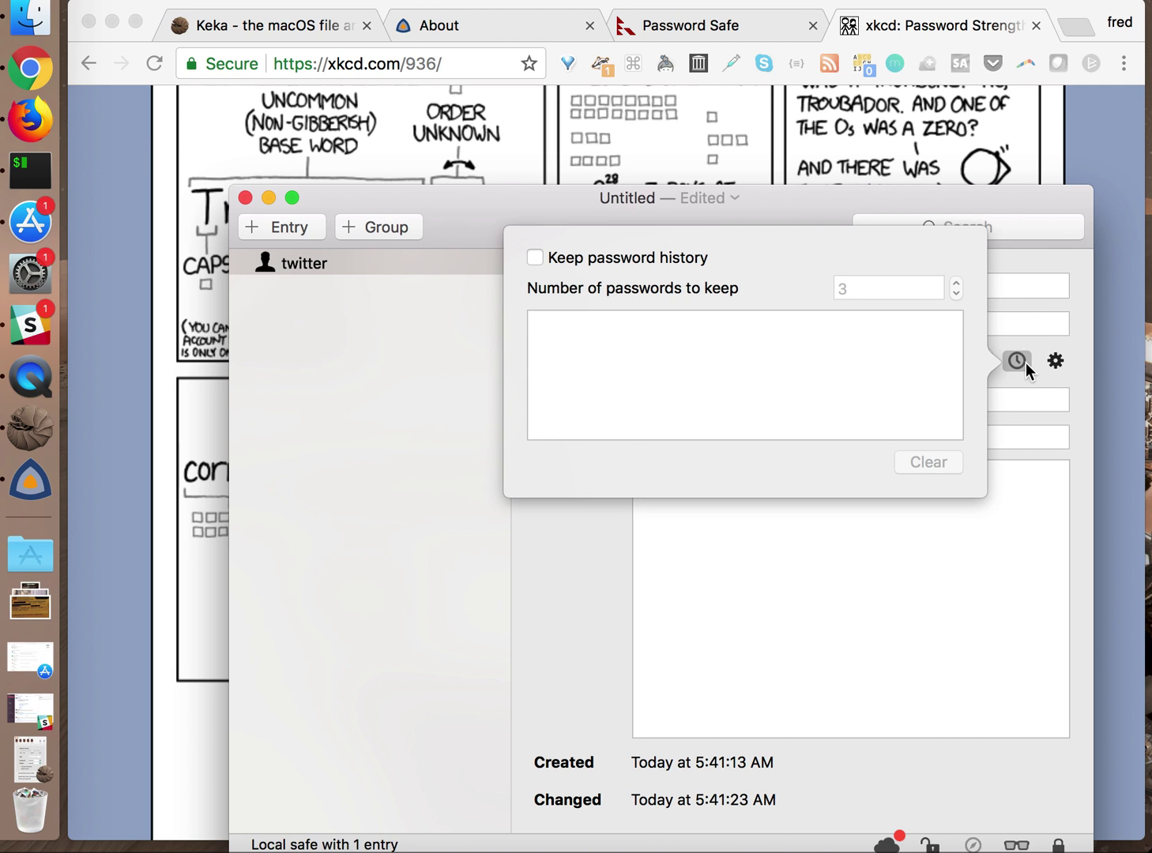
click(975, 520)
click(967, 360)
click(967, 359)
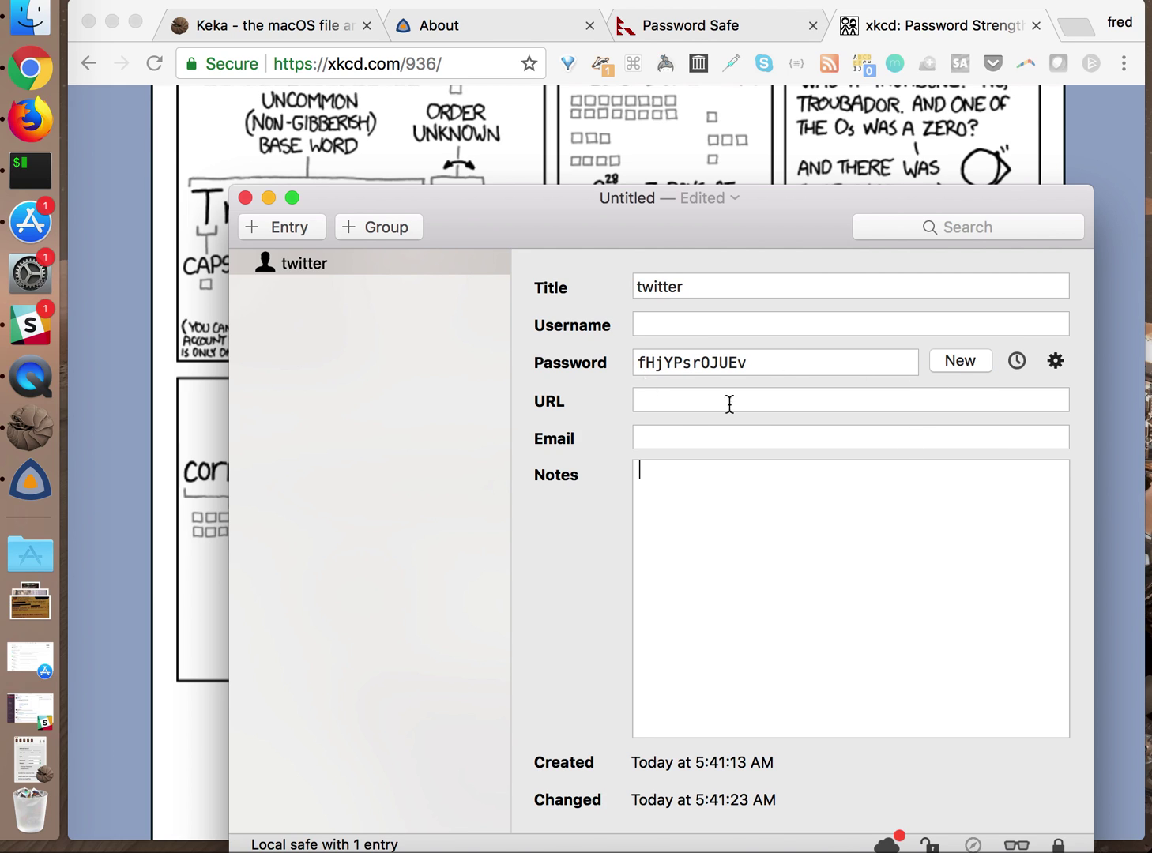
Open pwSafe Preferences, glance at the support information, and return to the safe window
click(151, 0)
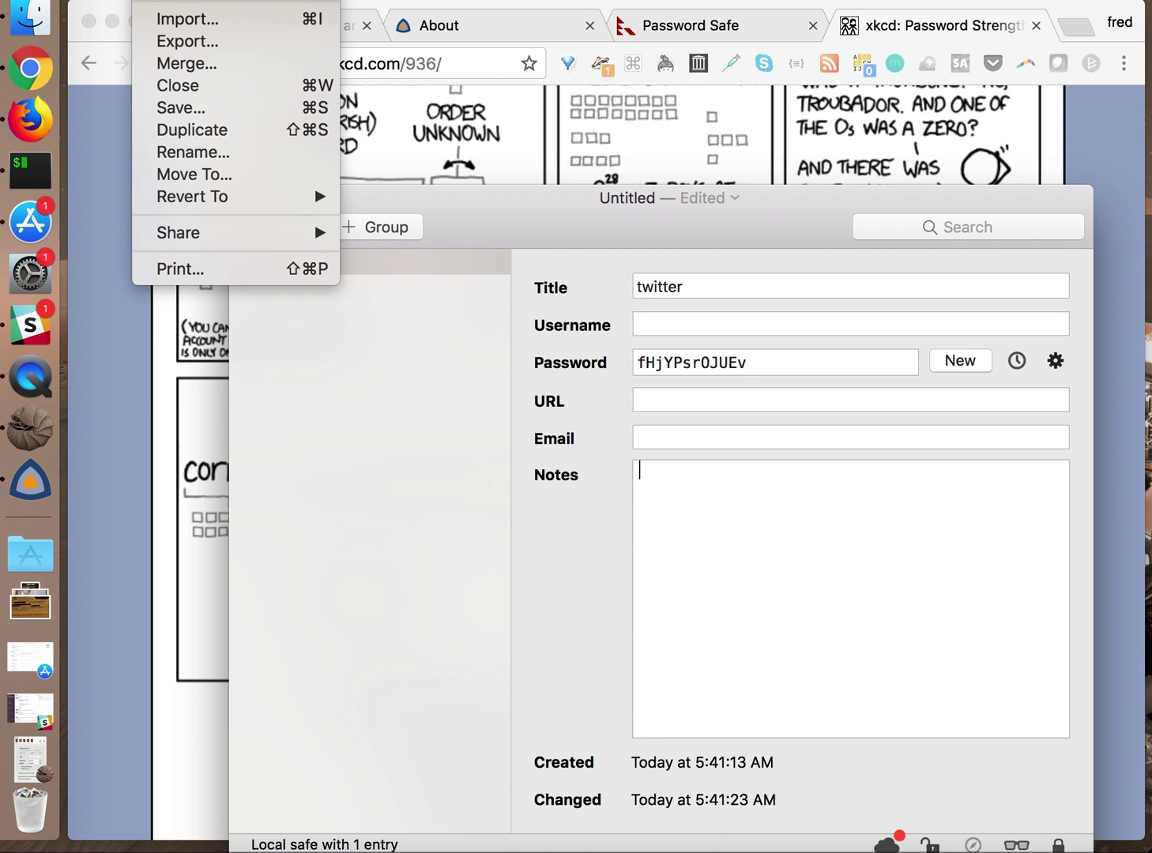
mouse_move(79, 0)
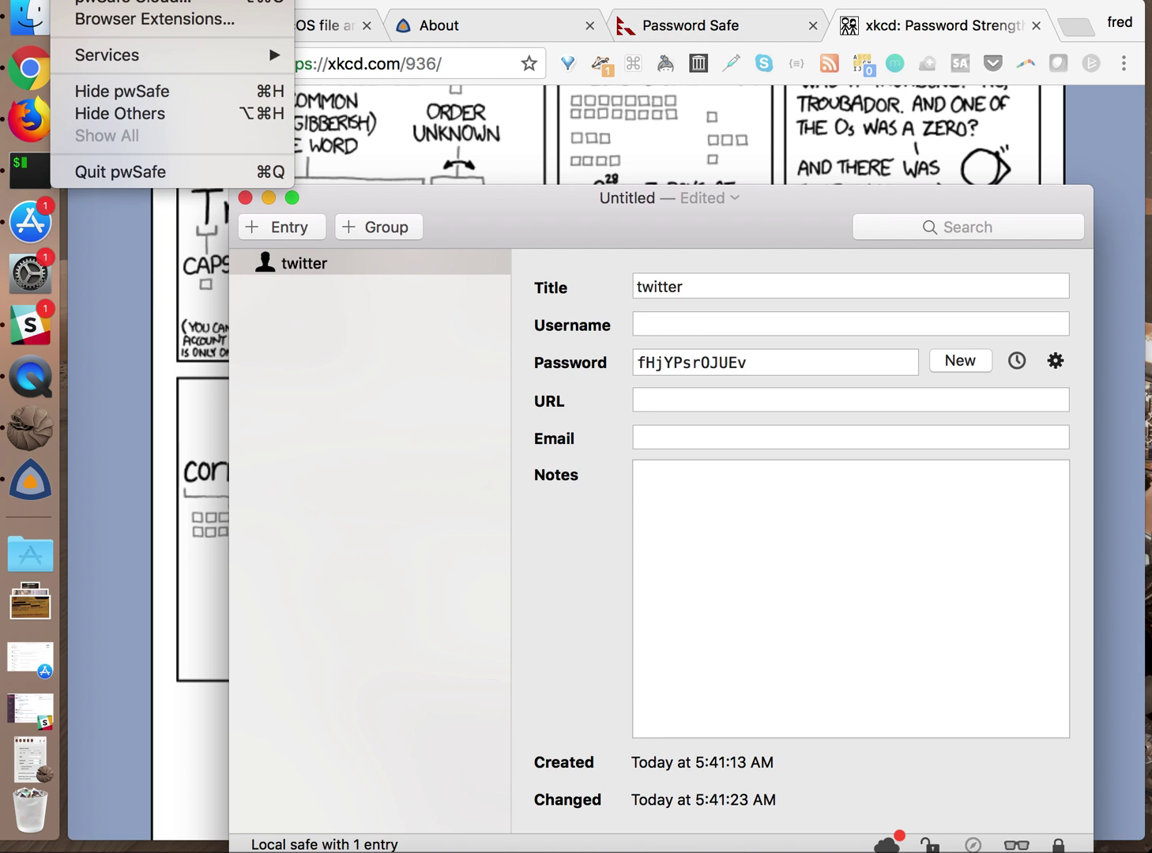
key(super+comma)
drag(862, 188, 706, 198)
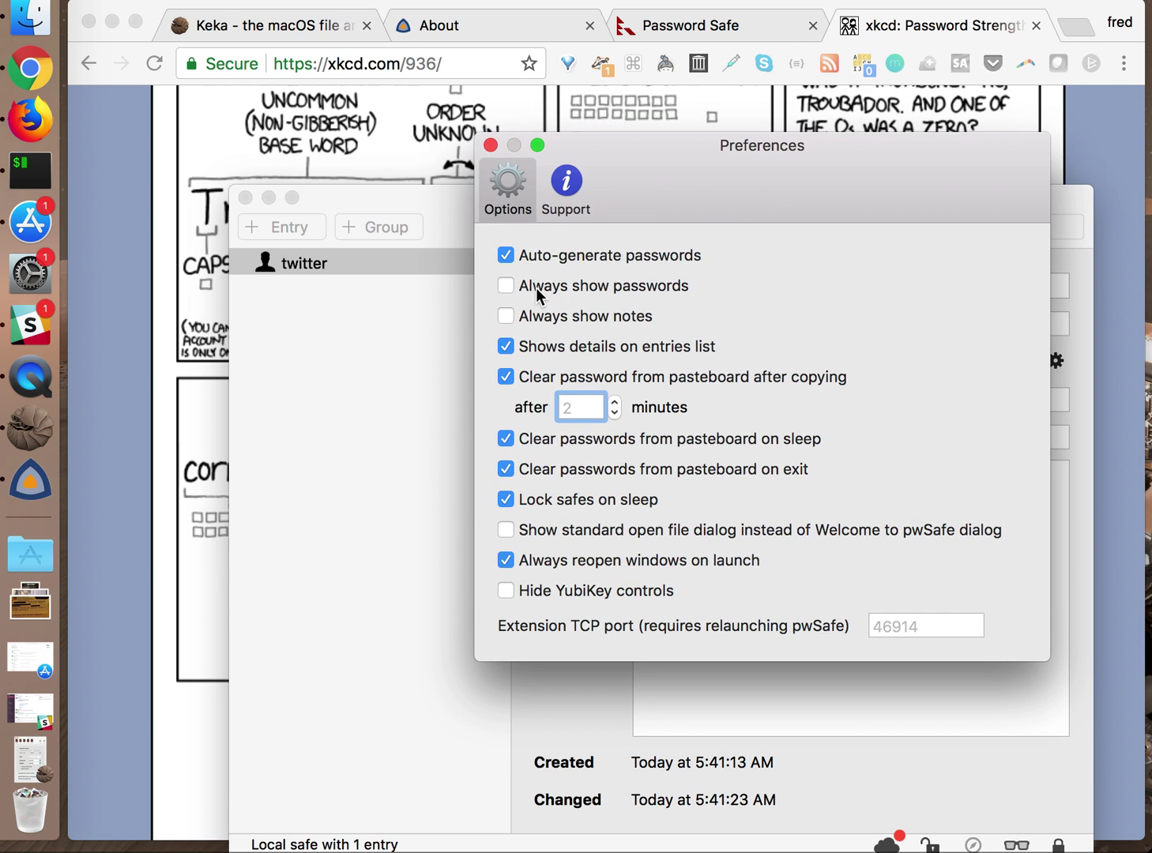
click(565, 184)
click(522, 195)
click(404, 509)
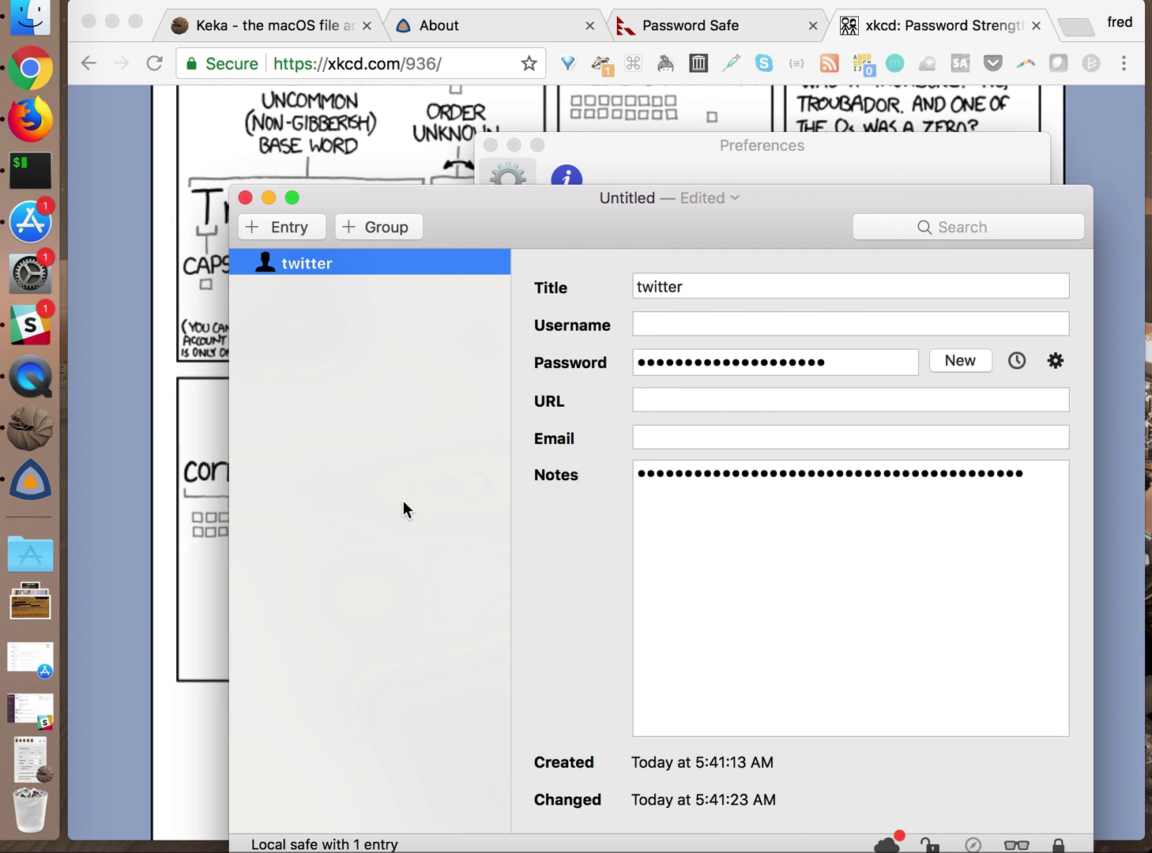
click(825, 369)
Move the safe window up-left and toggle the twitter entry's lock and password reveal
click(528, 207)
drag(527, 207, 467, 81)
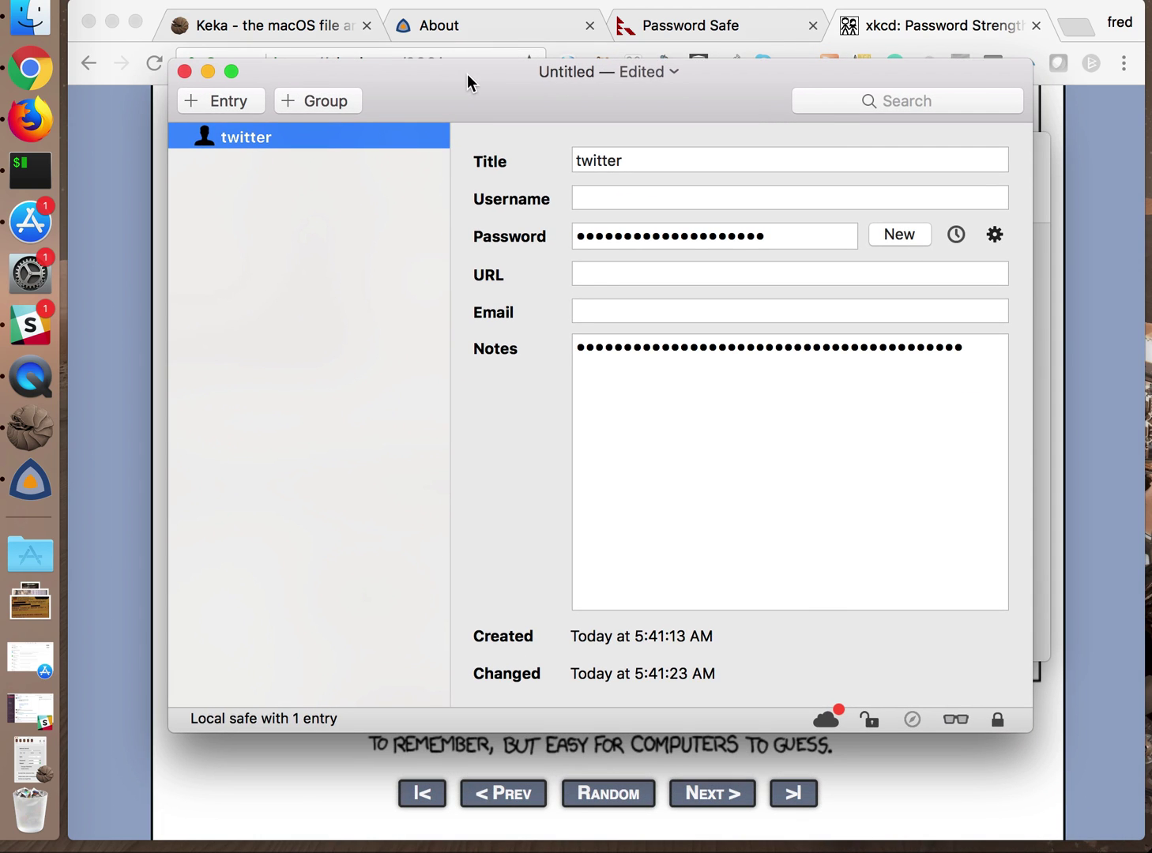
click(877, 722)
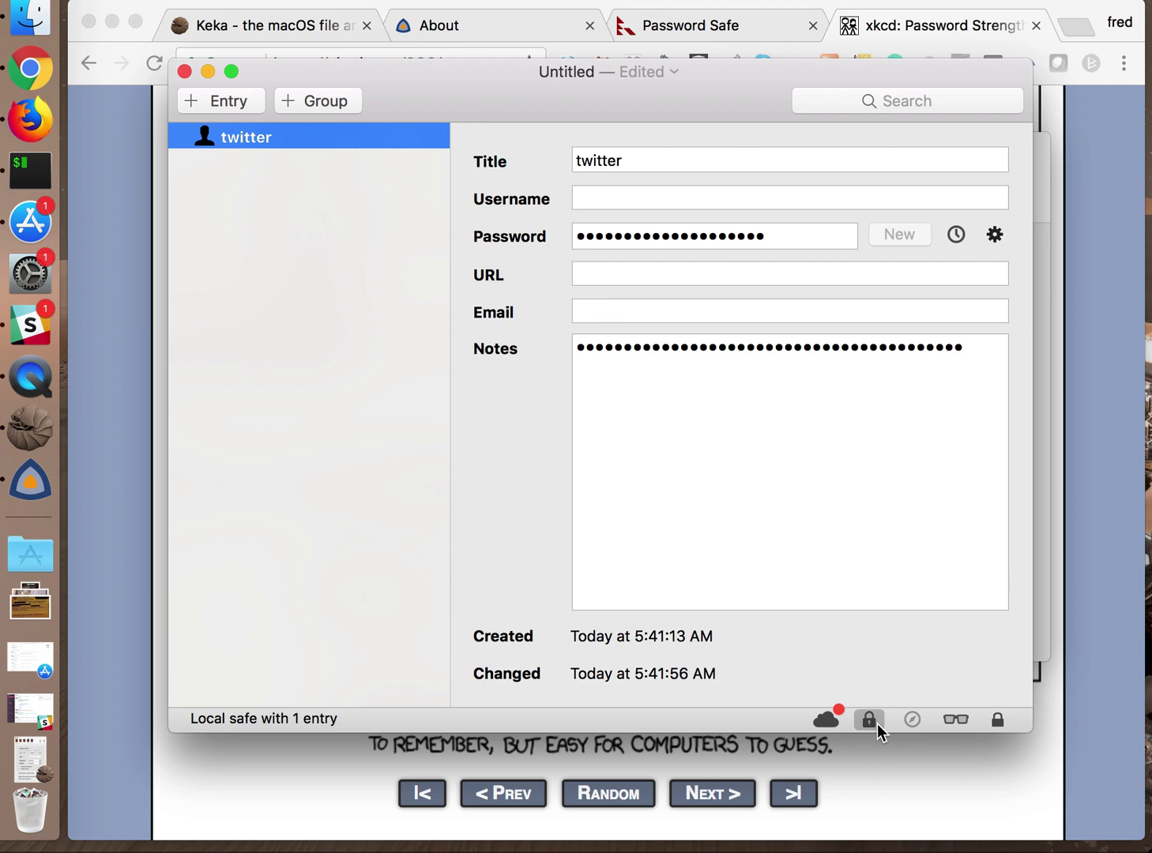
click(954, 720)
click(658, 241)
double_click(657, 241)
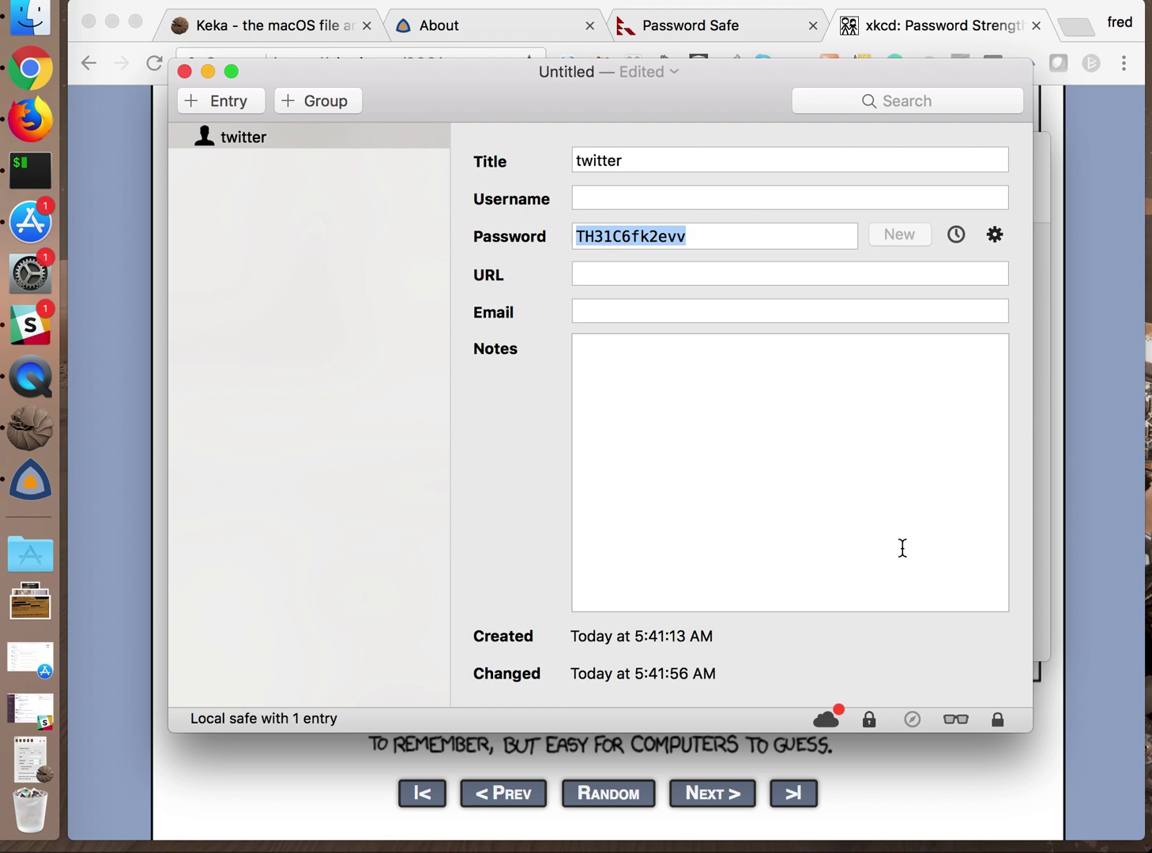
click(869, 719)
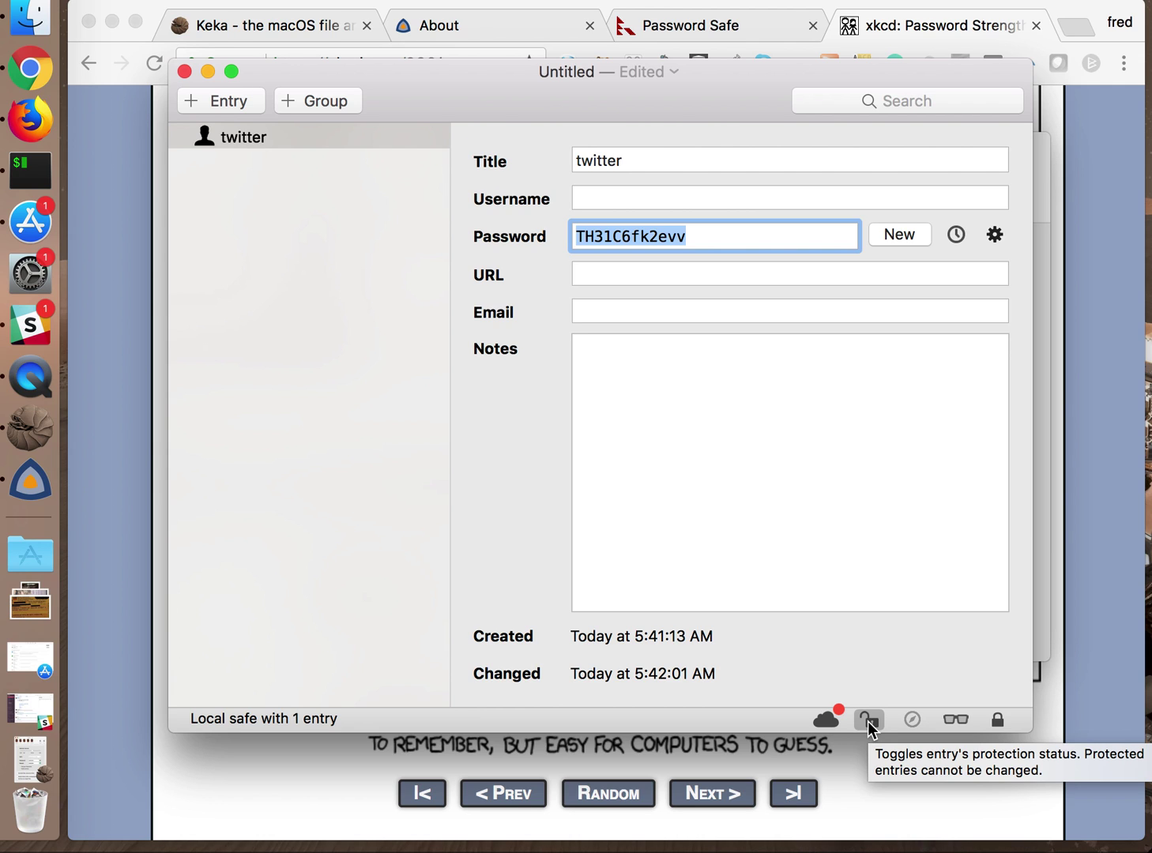
click(952, 721)
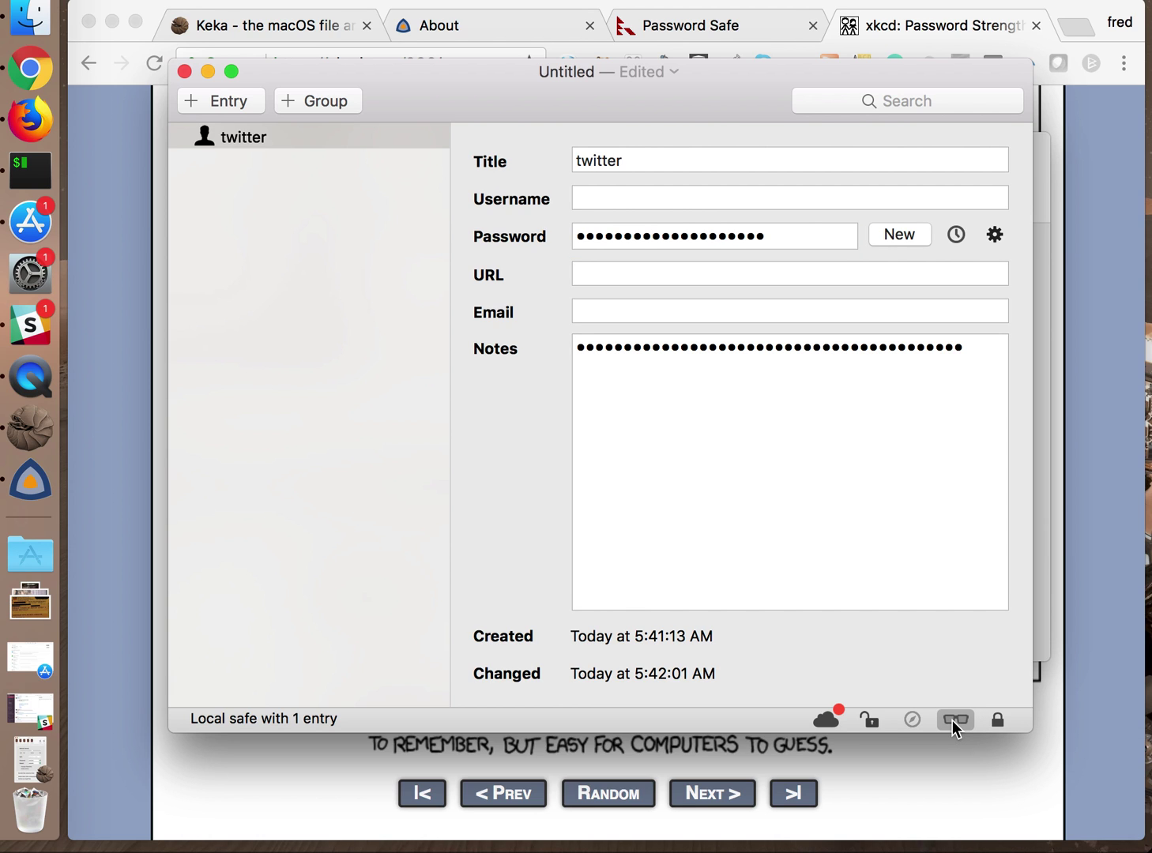
click(952, 721)
Generate a new password and append the previous one, removing the space between them
click(678, 235)
key(super+c)
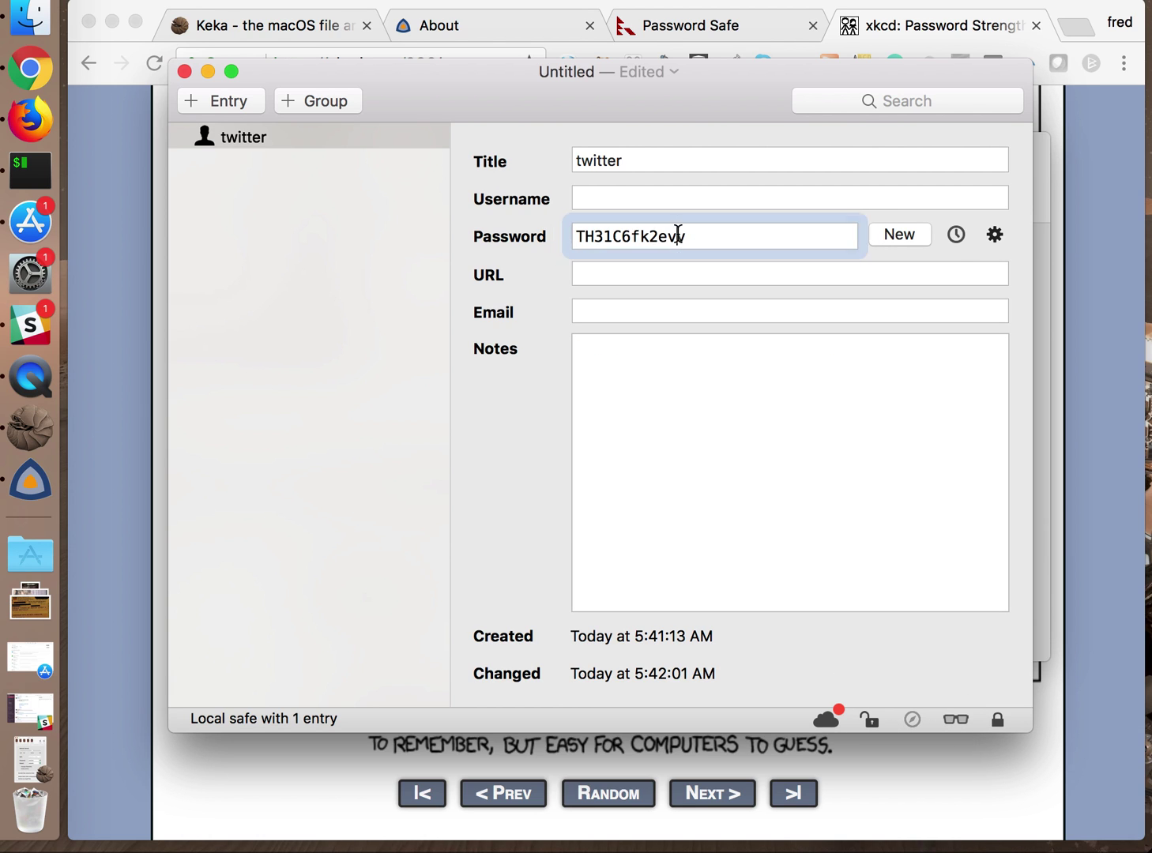
click(888, 236)
click(709, 239)
key(super+v)
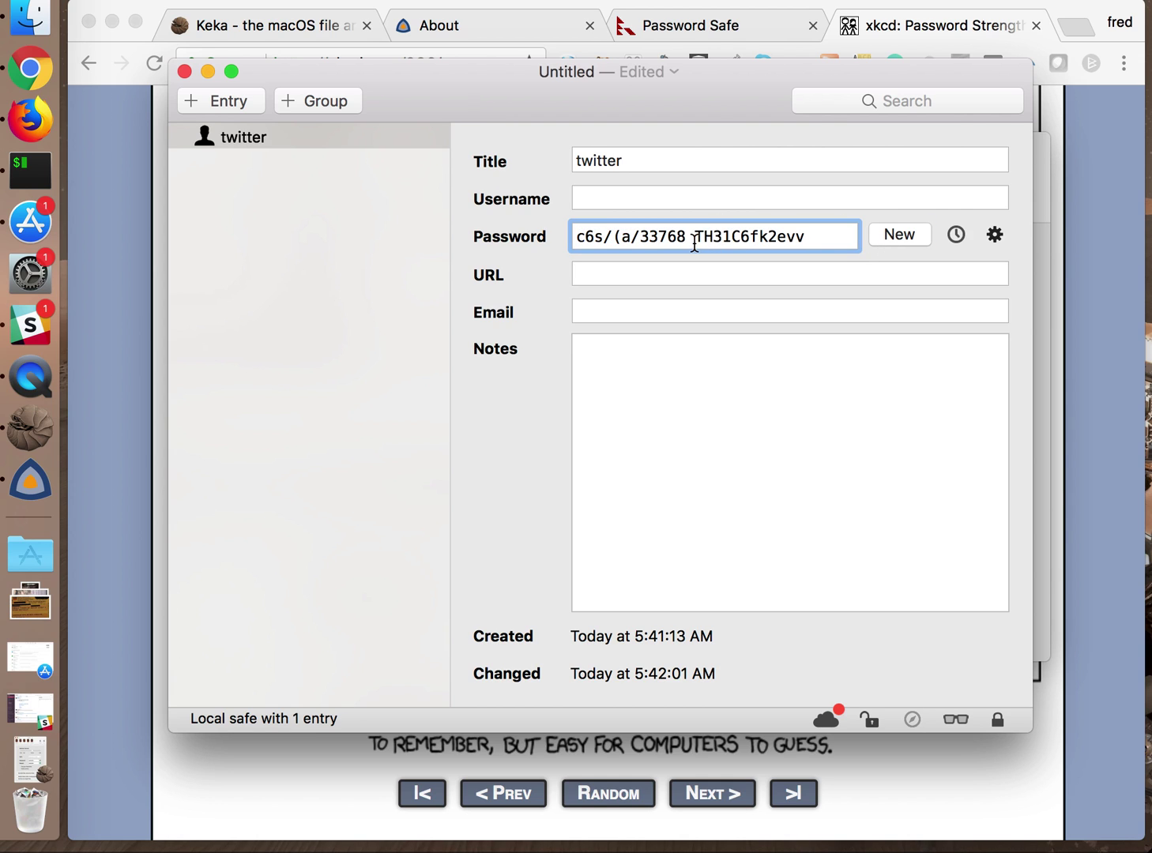
click(695, 242)
key(BackSpace)
click(804, 241)
Cut the combined password, generate another, and append the cut text after it
triple_click(777, 243)
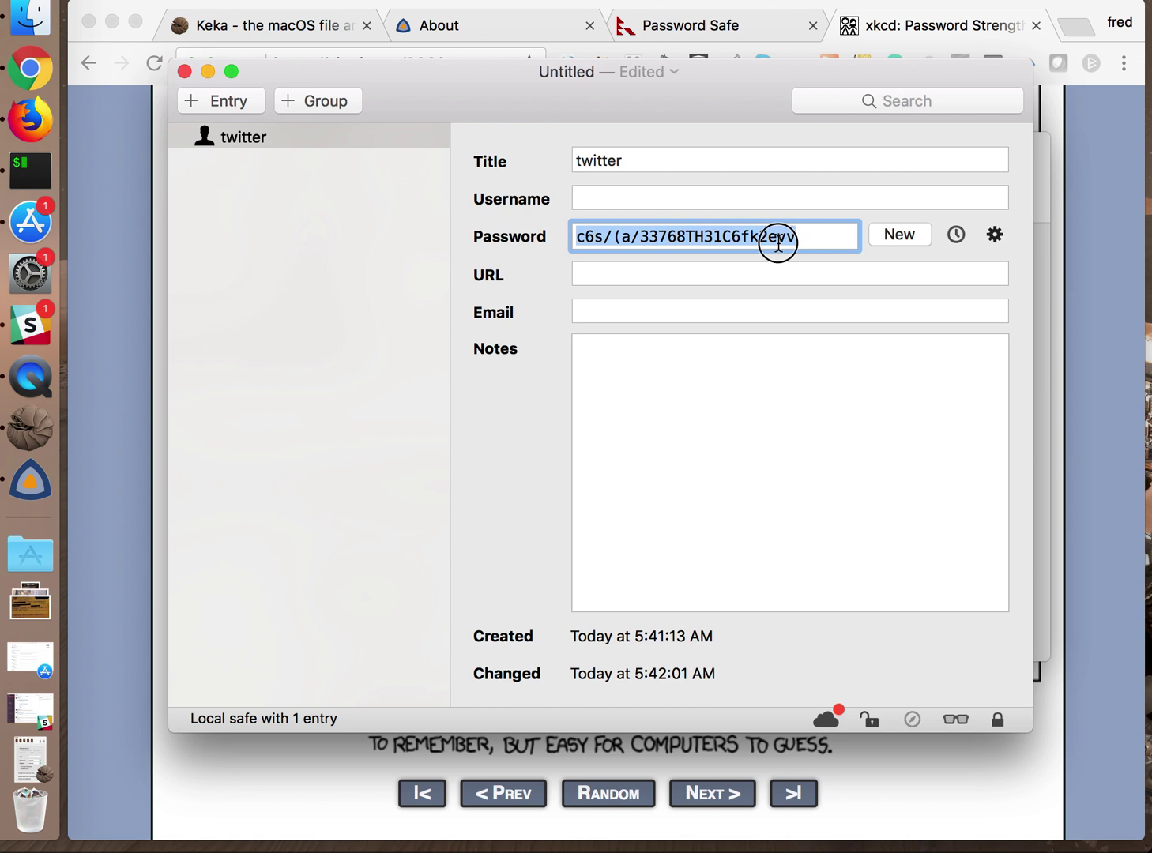
key(super+x)
click(874, 232)
click(730, 239)
key(super+v)
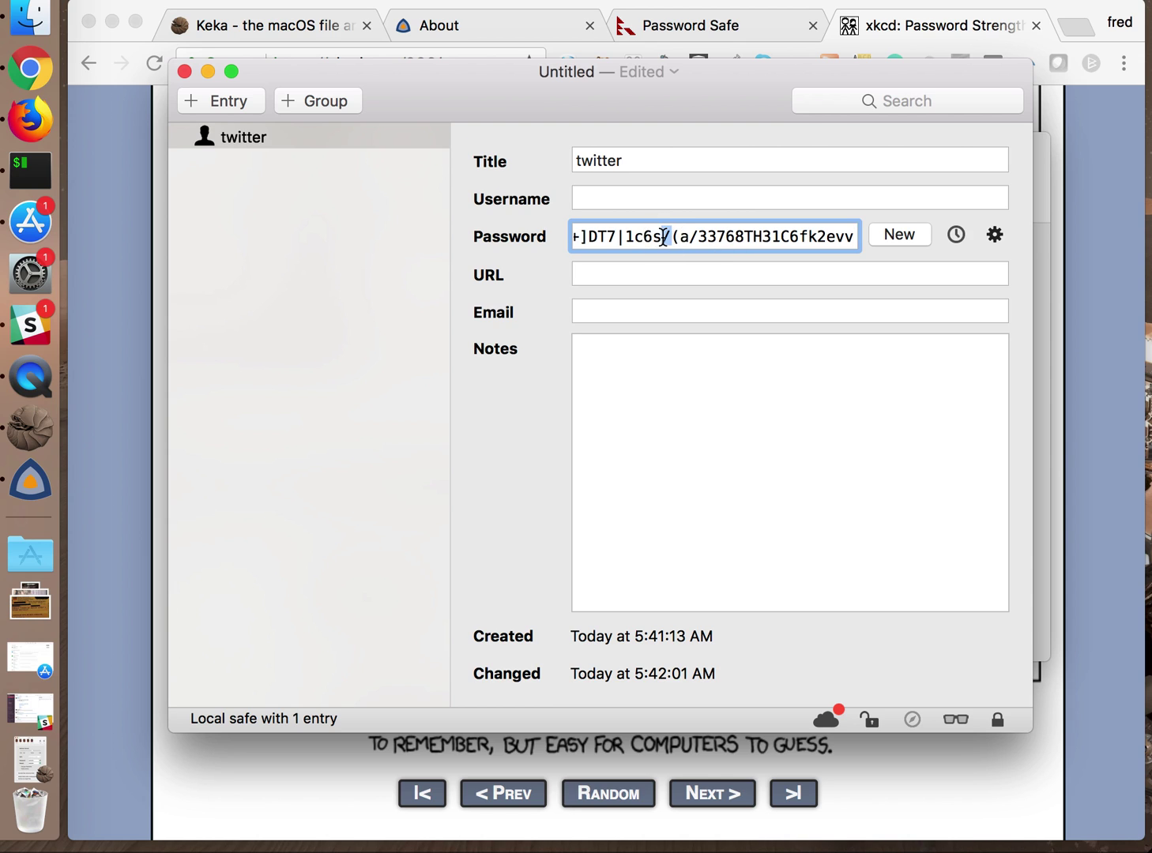
triple_click(663, 237)
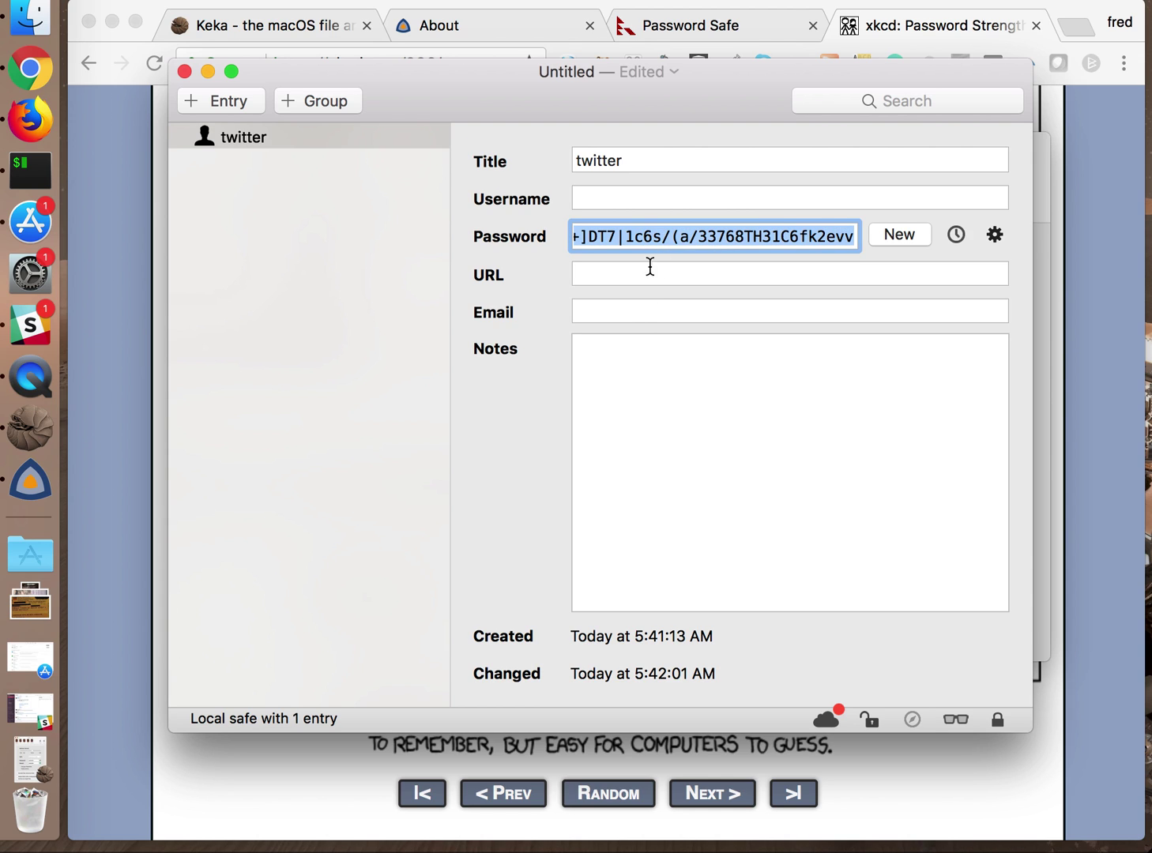
Inspect the selection of the long password, then move focus out of the password field
click(642, 388)
click(679, 241)
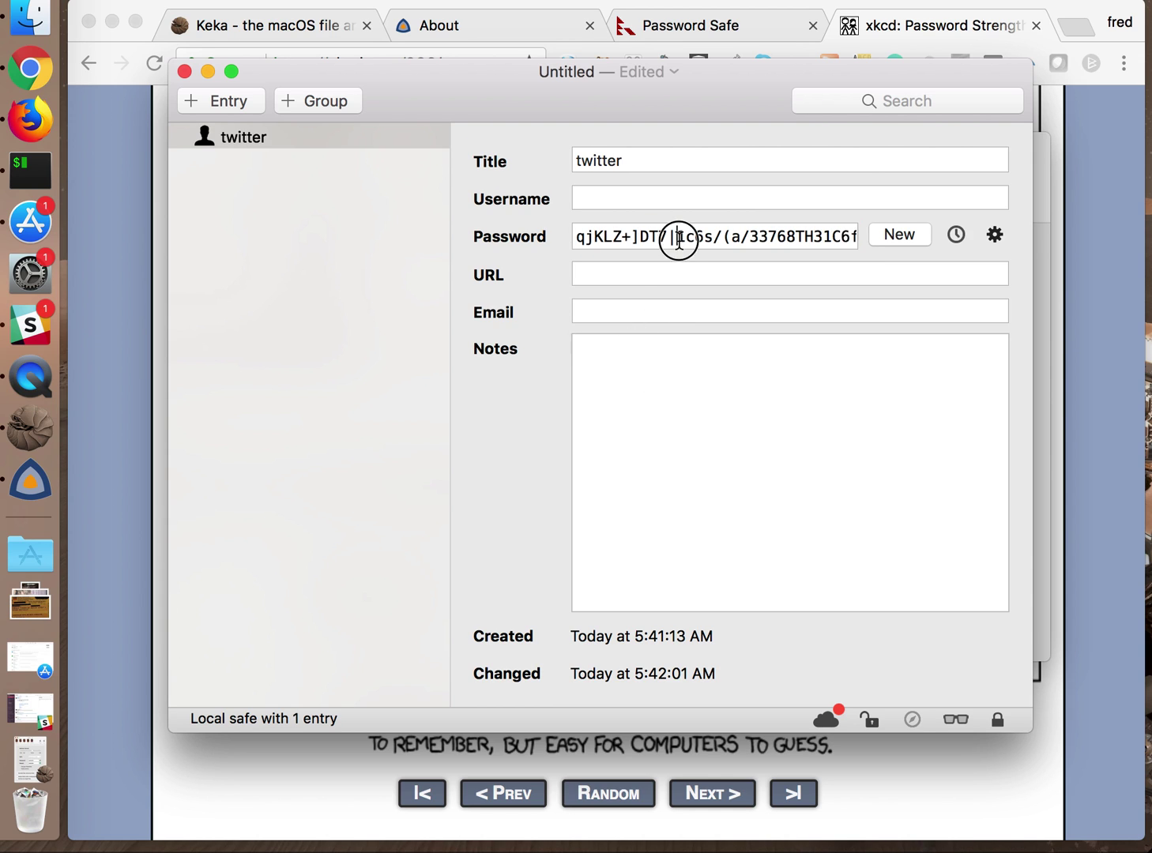
double_click(677, 242)
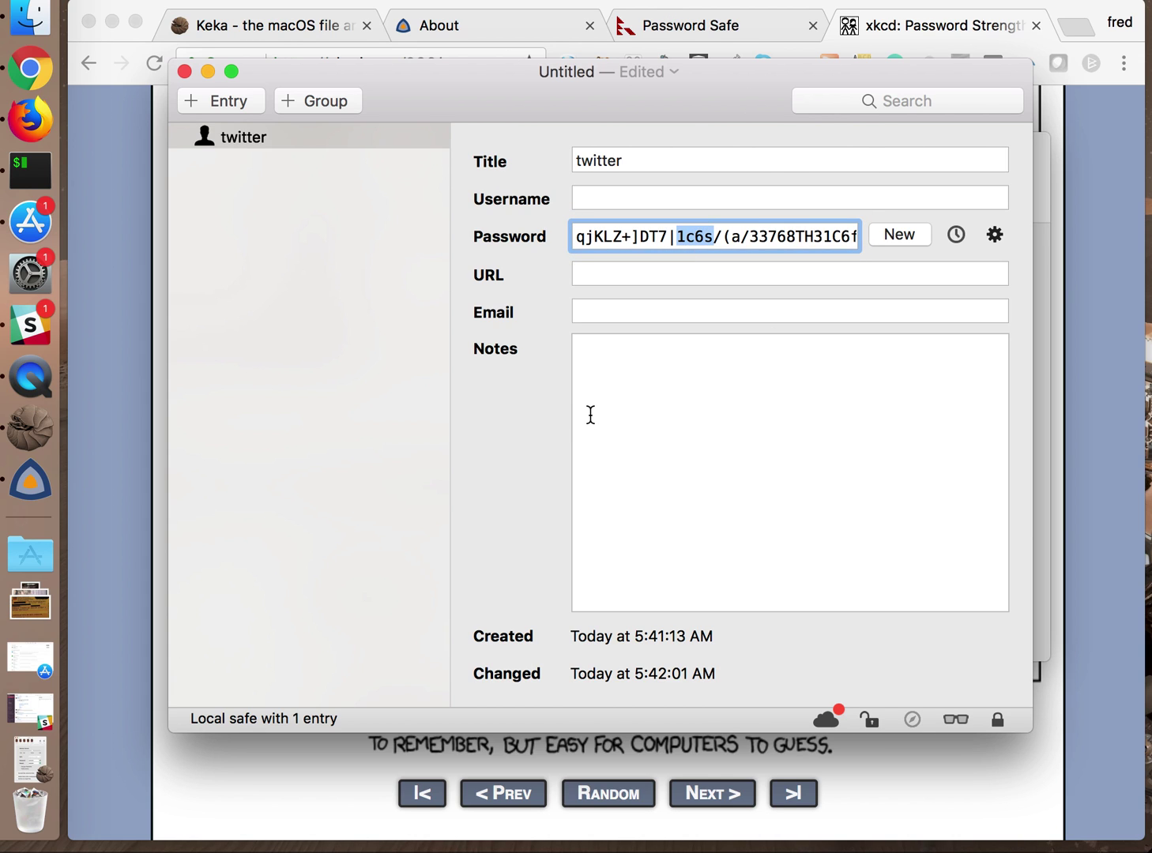
triple_click(642, 236)
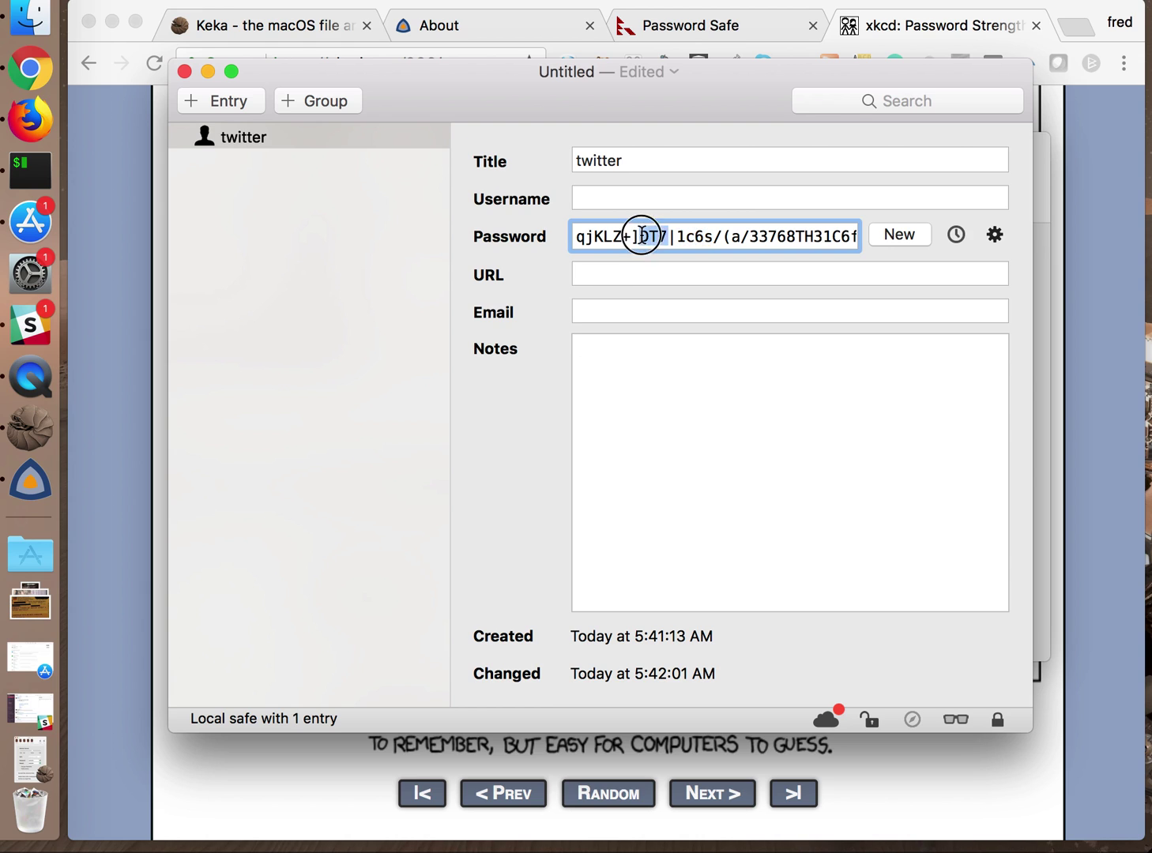
click(730, 551)
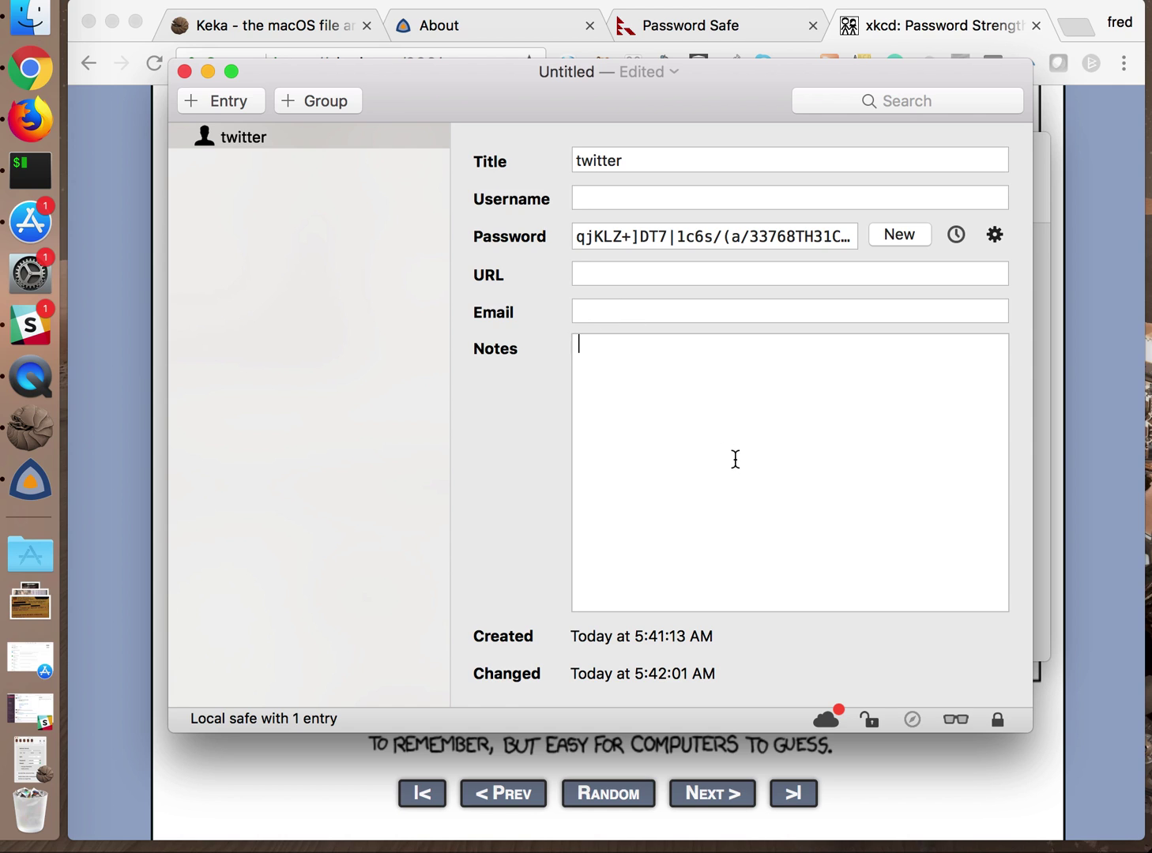
click(161, 2)
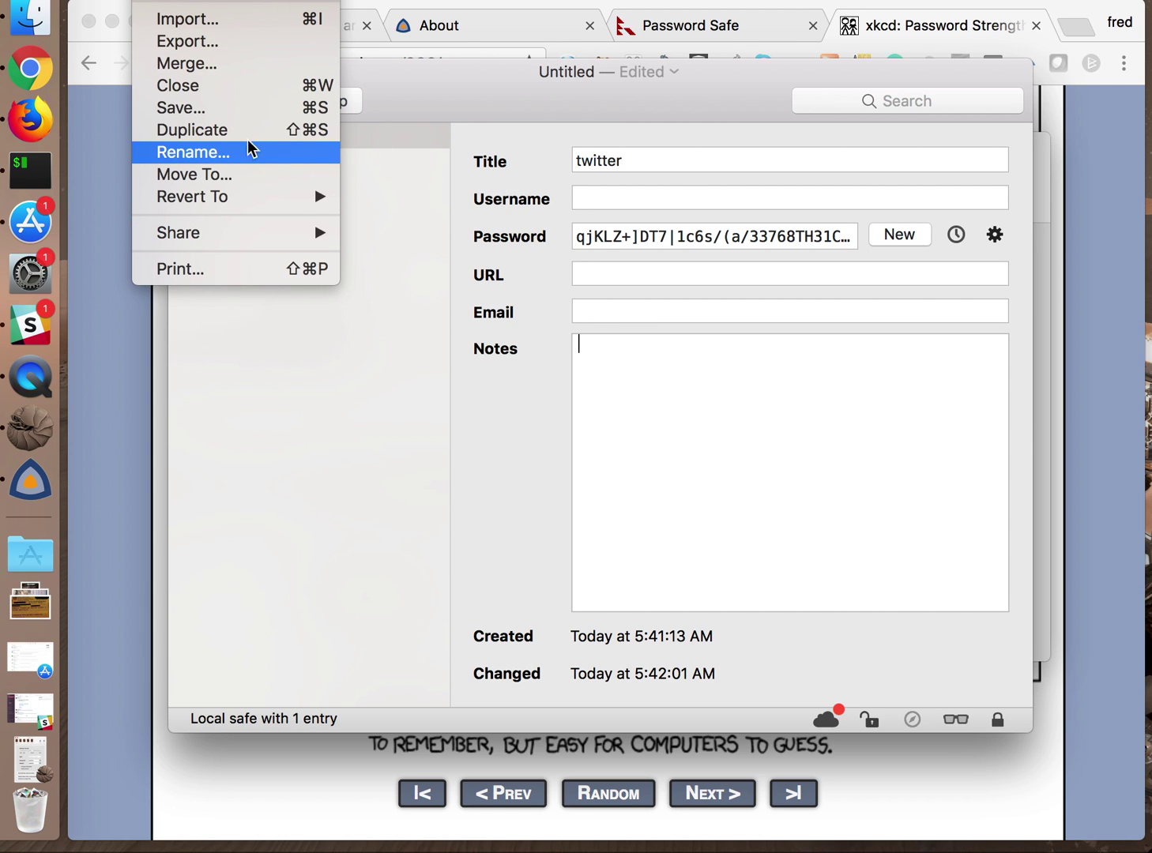
click(209, 38)
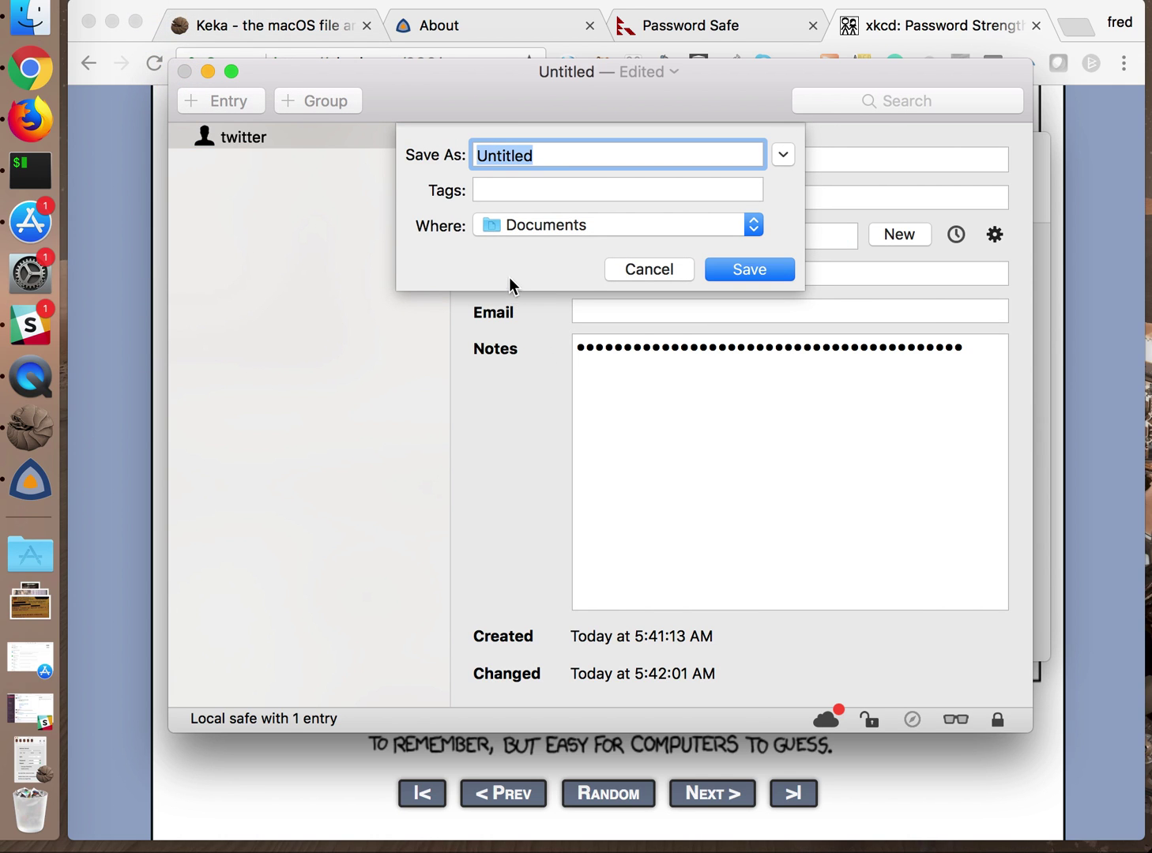
click(646, 268)
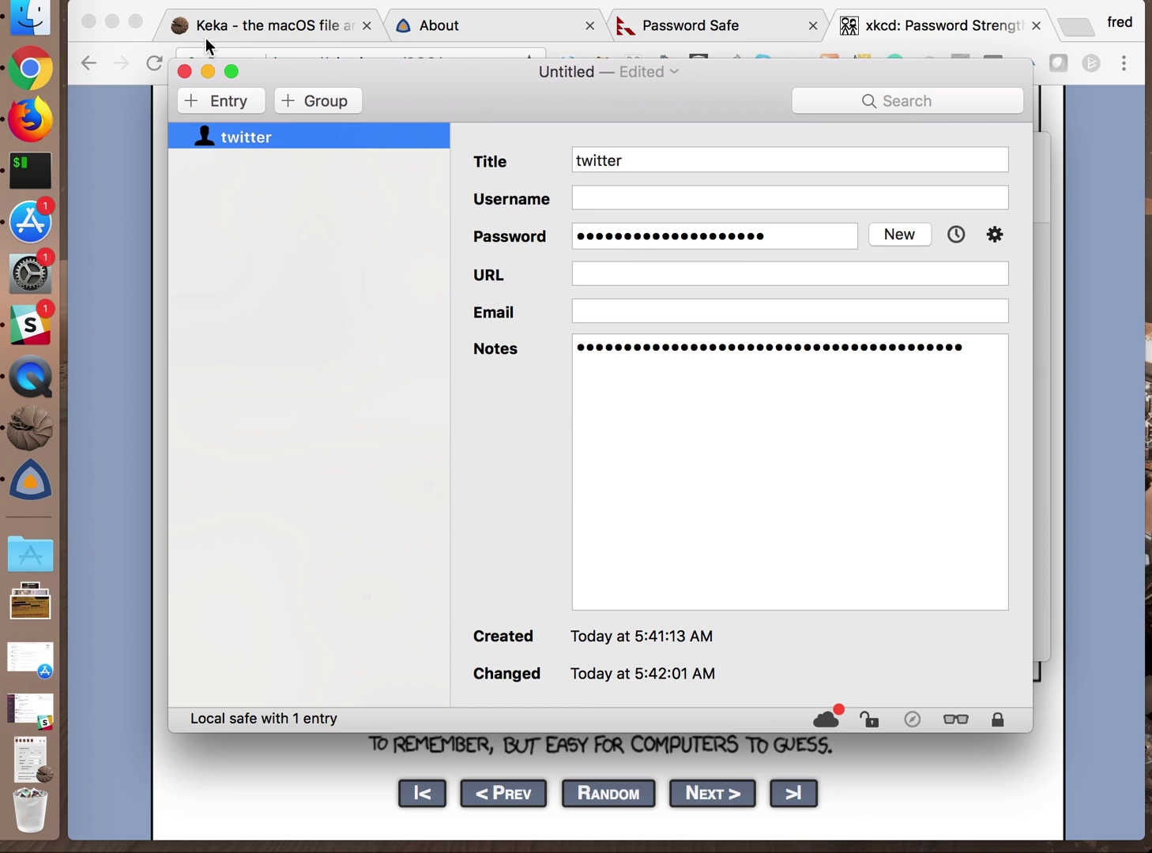